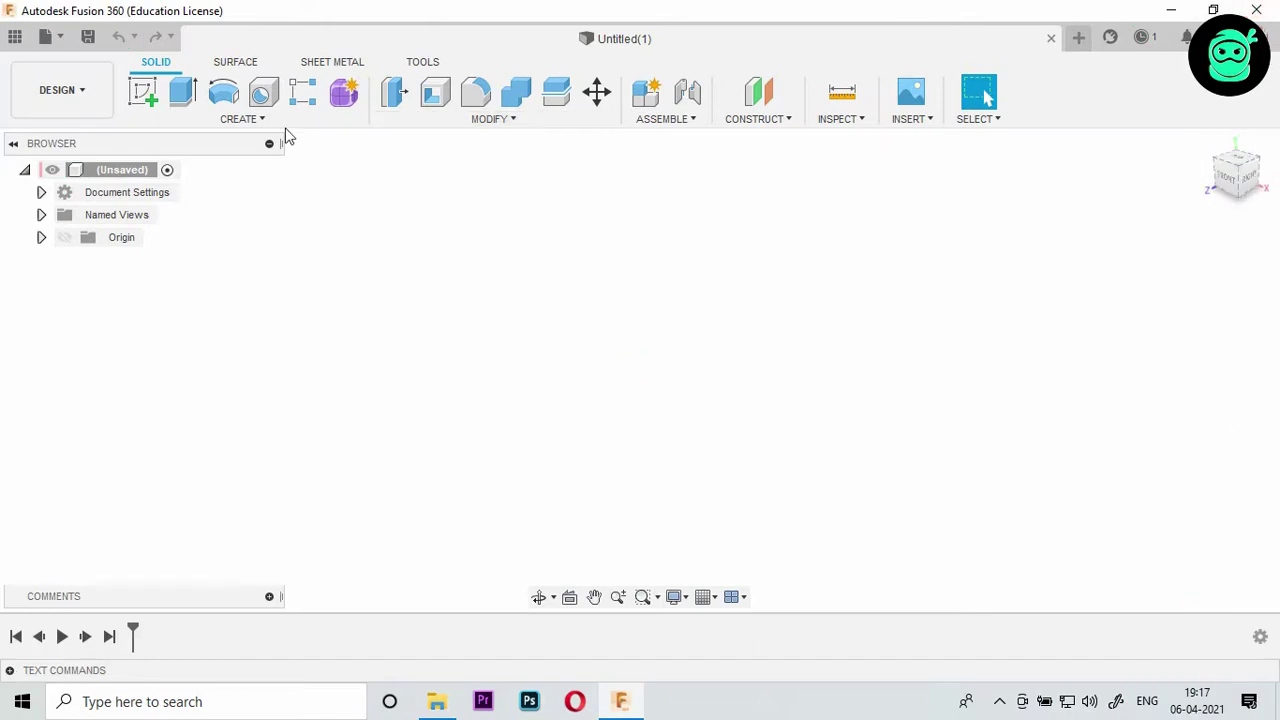
Step: Sketch a center-point rectangle from the origin on the side plane, viewed from RIGHT, and finish it
click(133, 93)
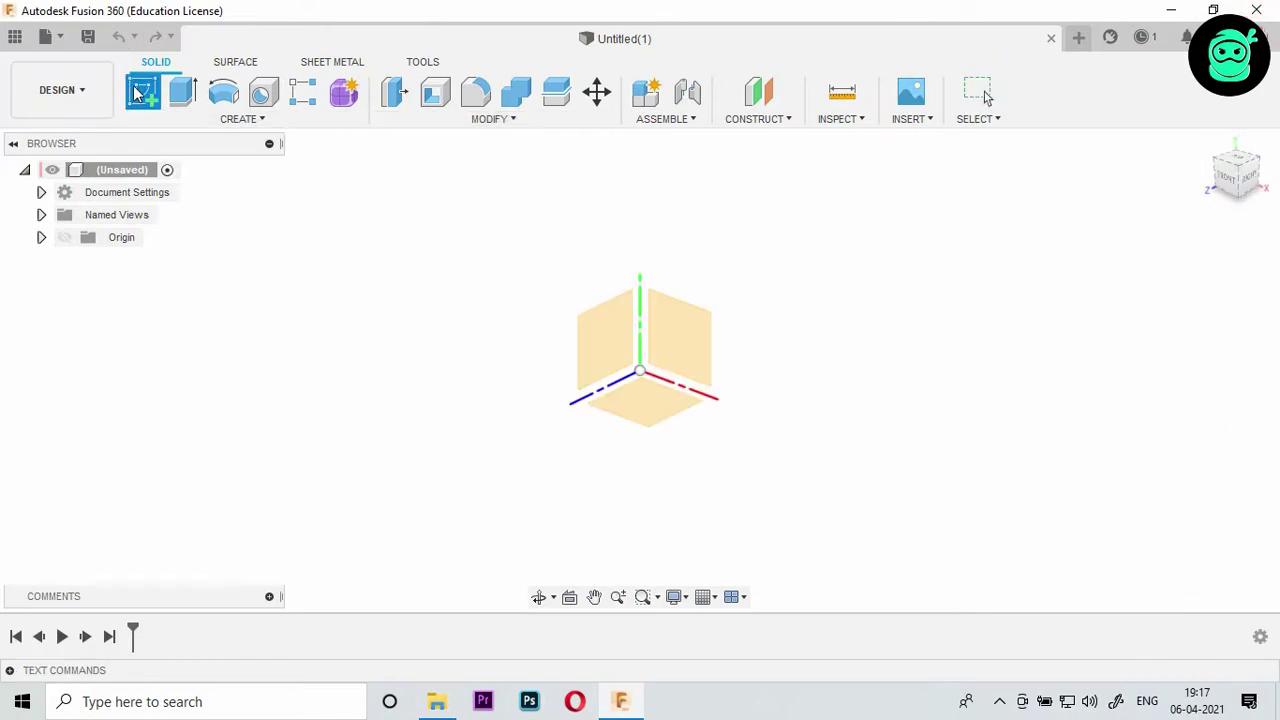
click(600, 357)
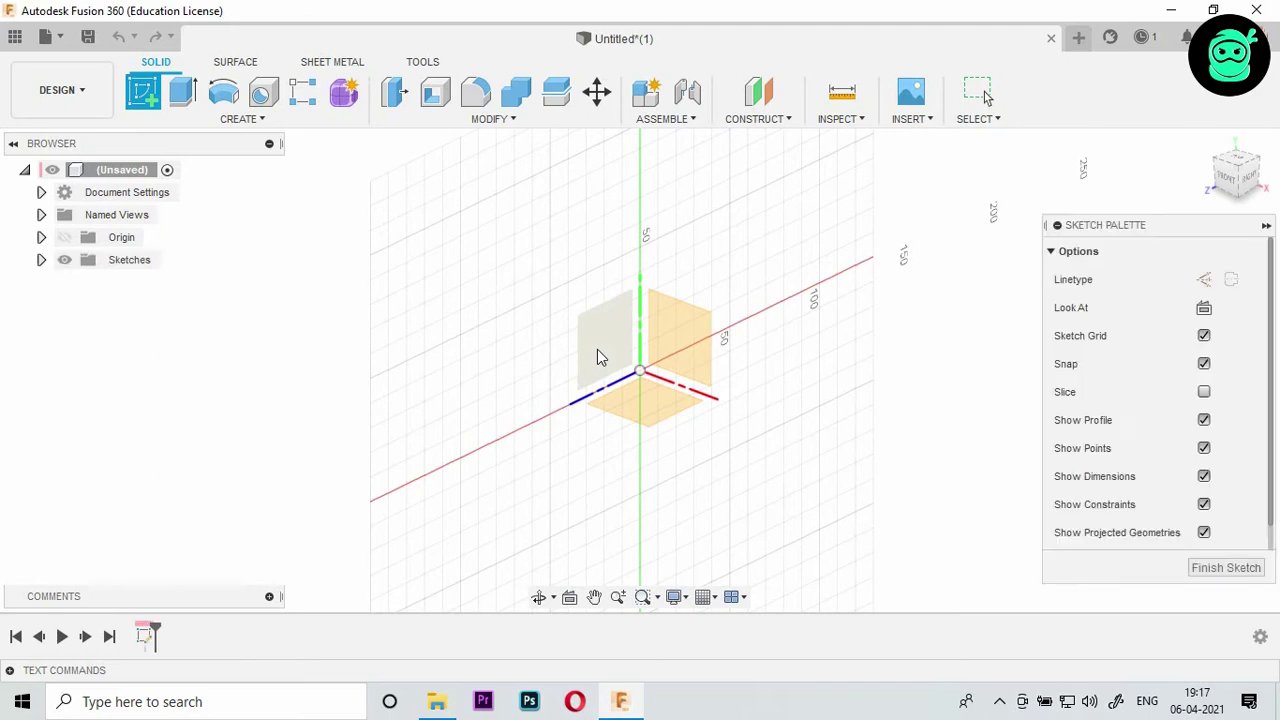
click(1248, 180)
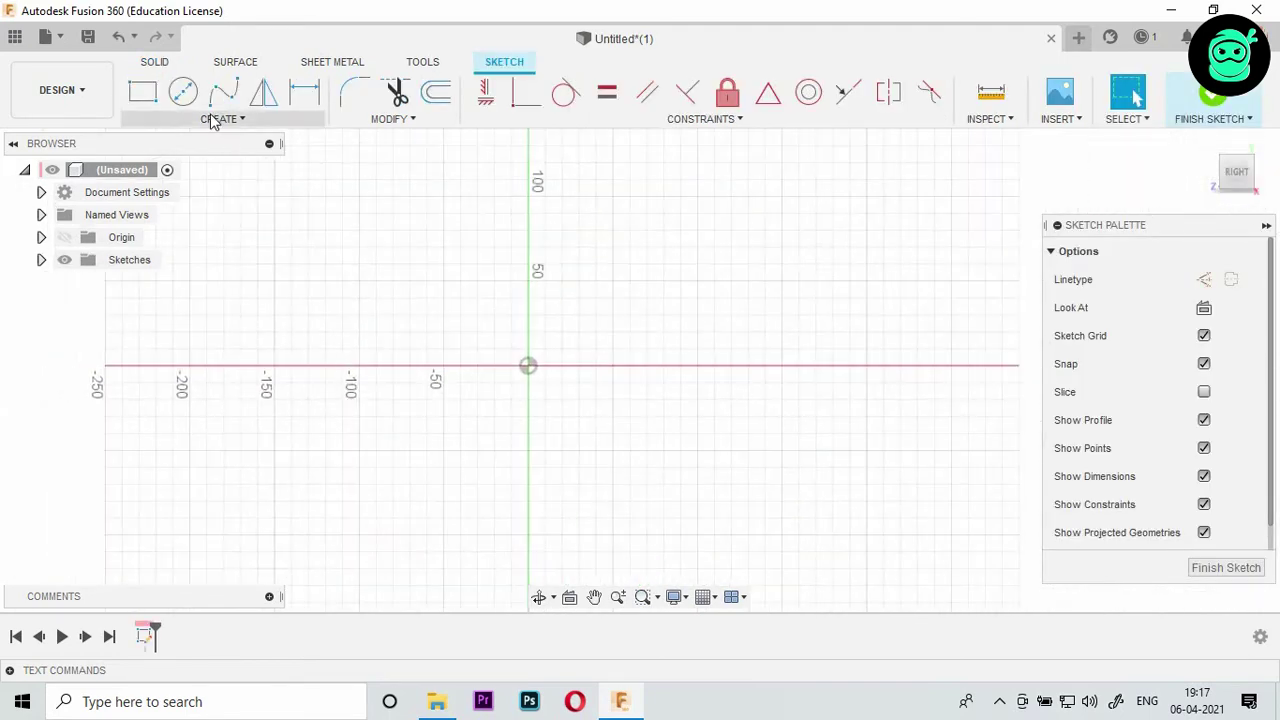
click(143, 95)
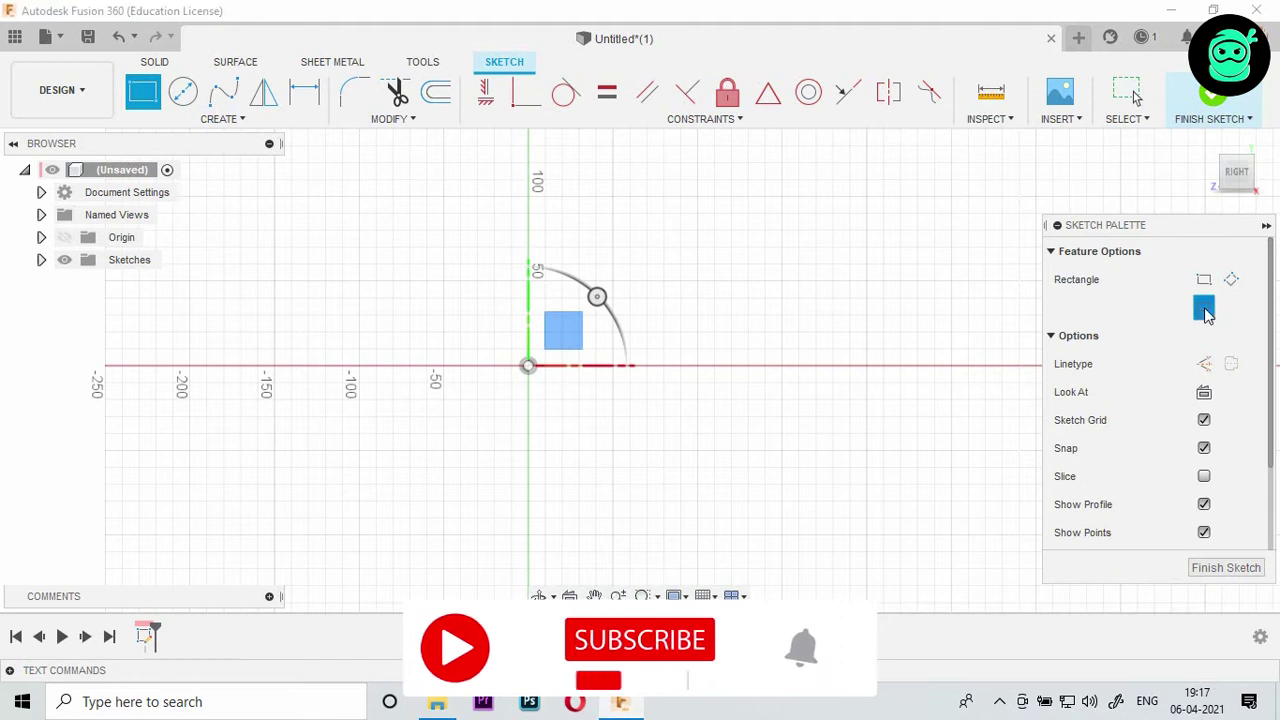
click(529, 367)
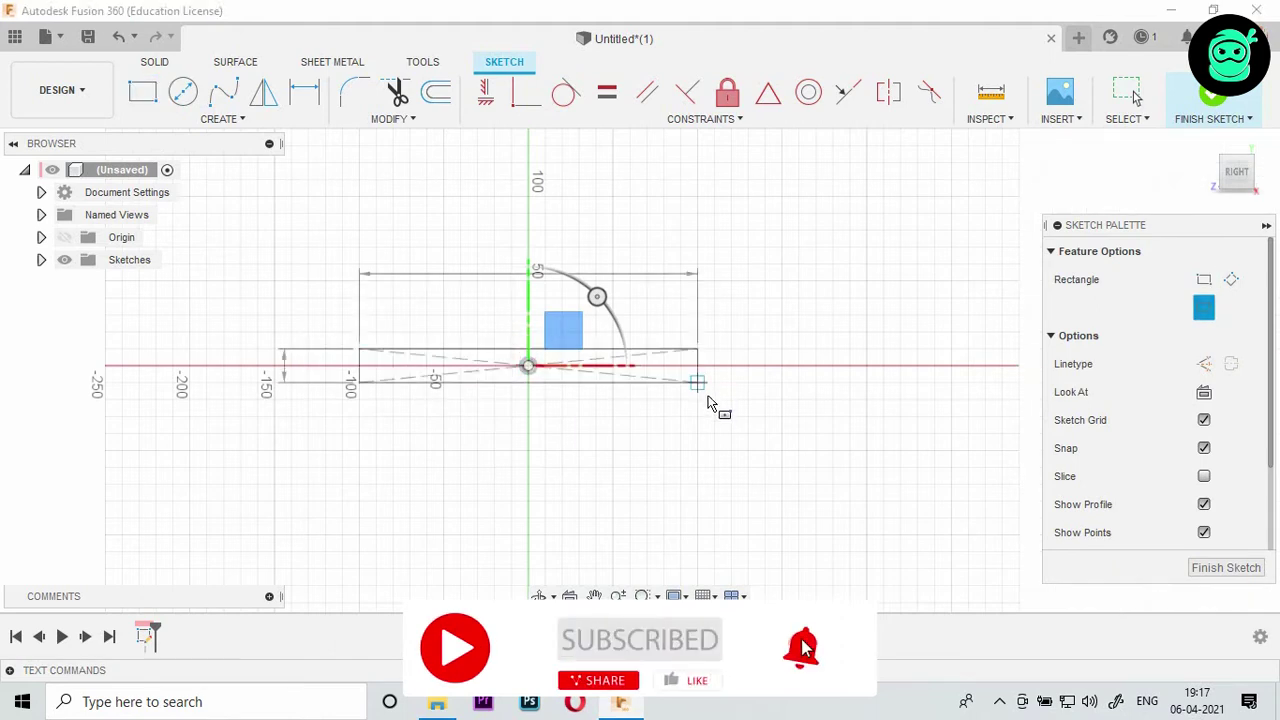
click(714, 450)
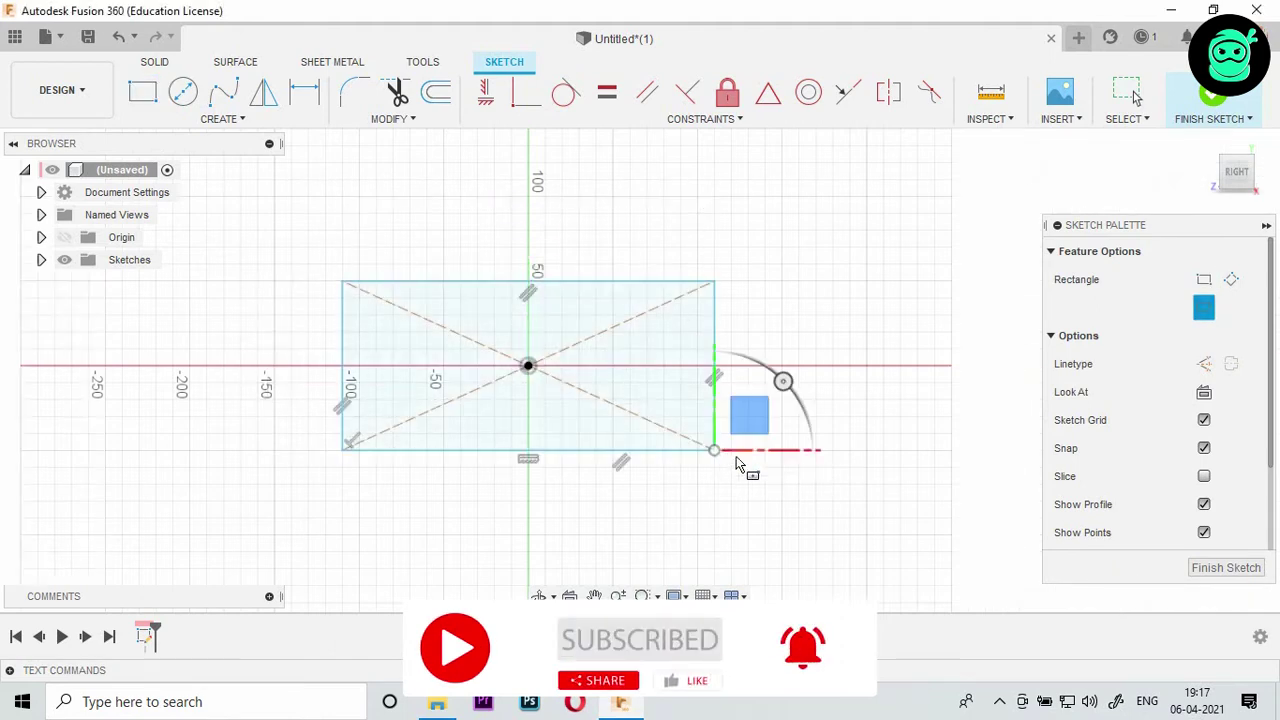
click(1226, 567)
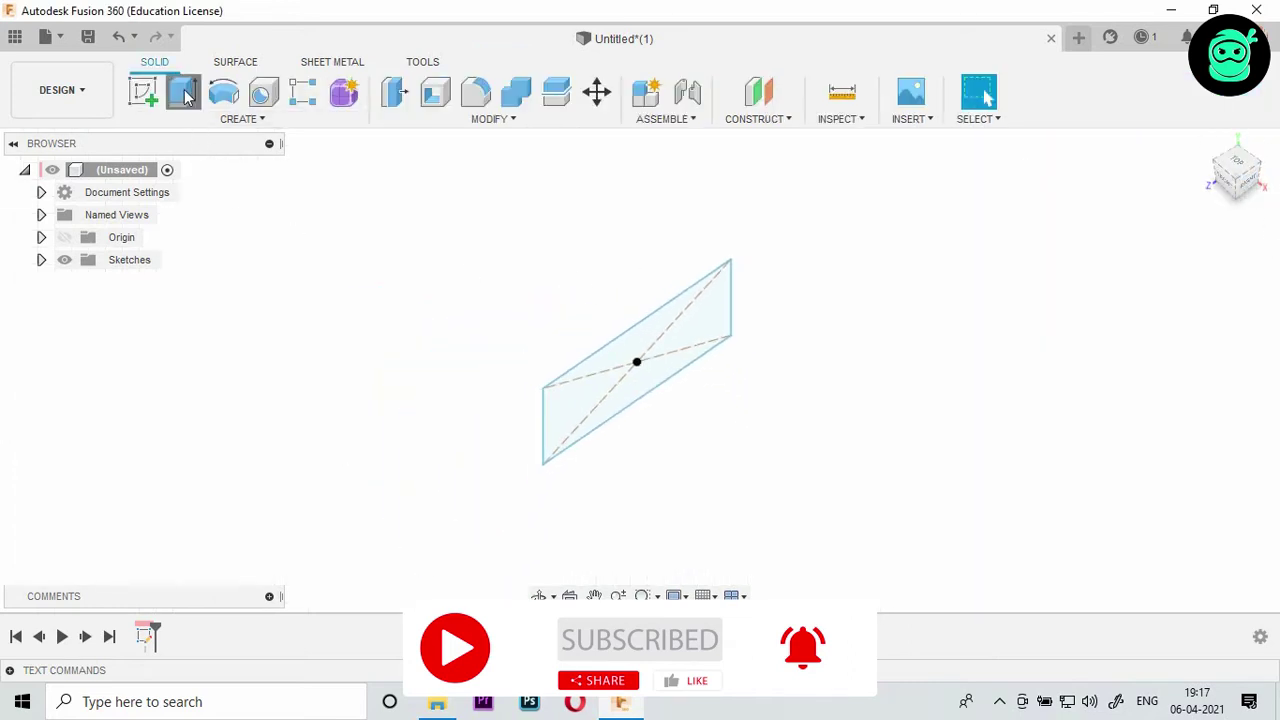
Step: Extrude the rectangle 50 mm symmetrically, inspect the result, then undo it
key(e)
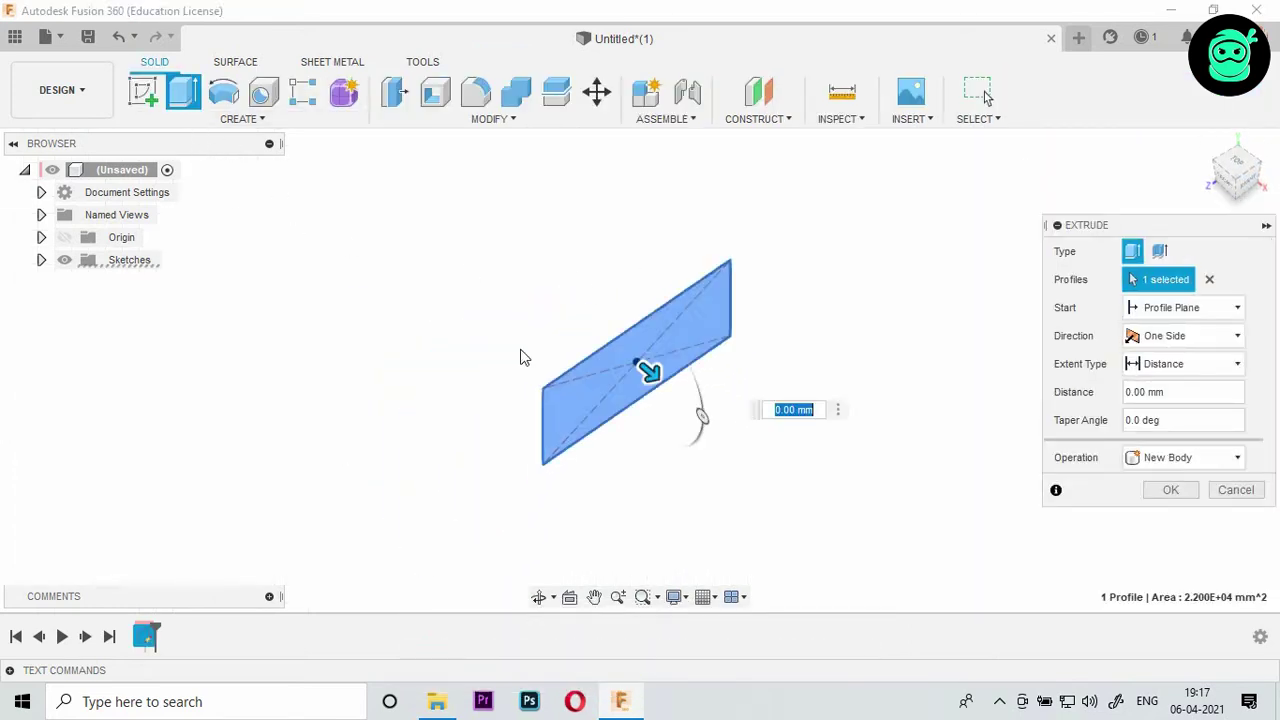
drag(648, 366, 696, 406)
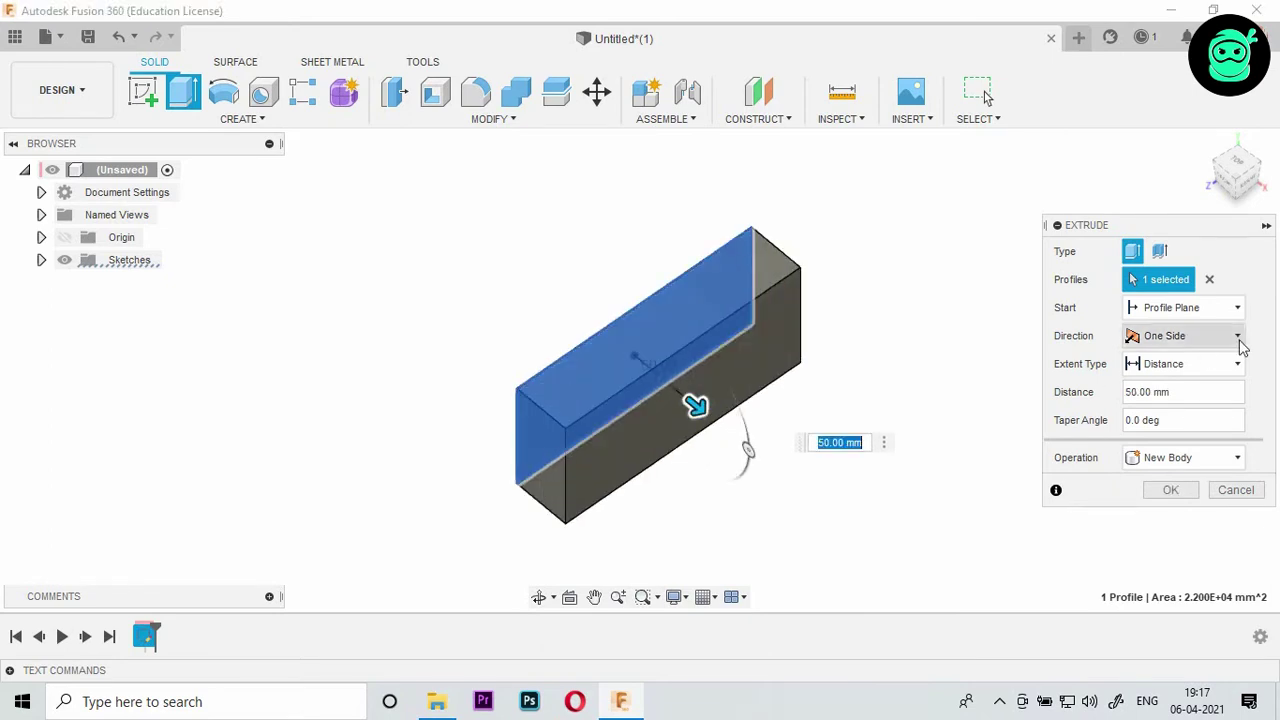
click(1200, 336)
click(1168, 402)
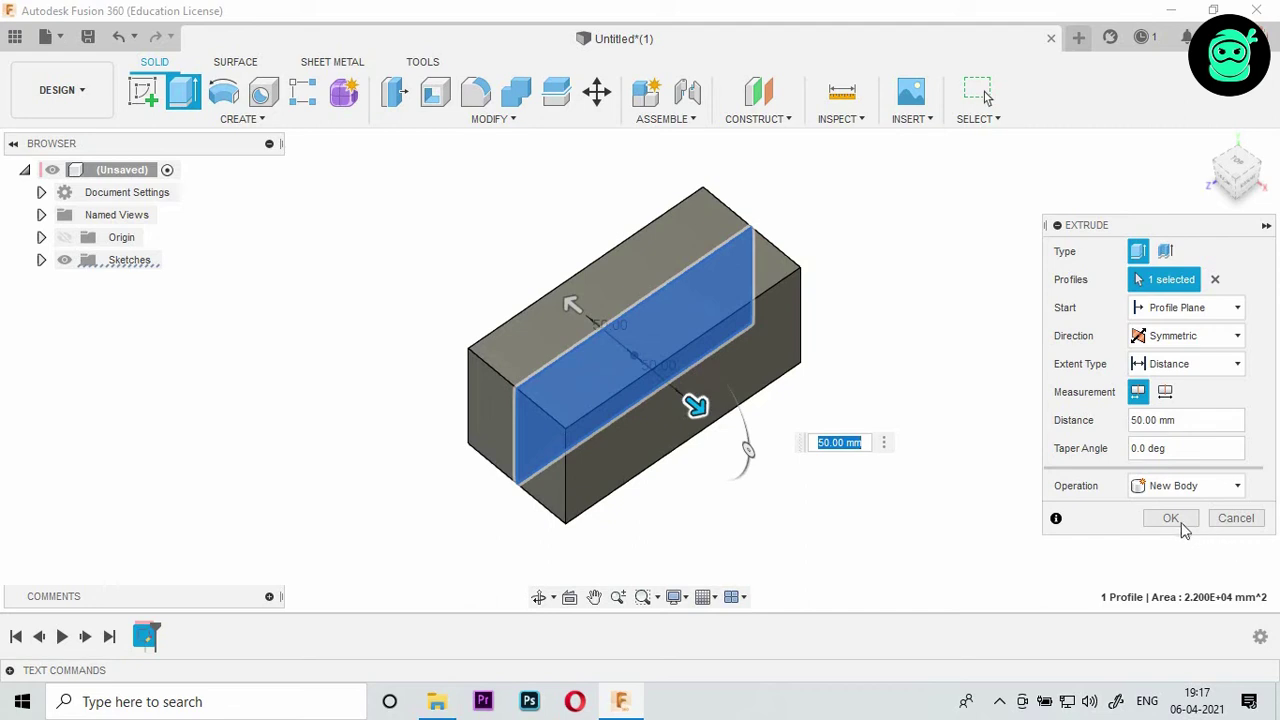
click(1176, 528)
scroll(780, 380, up, 2)
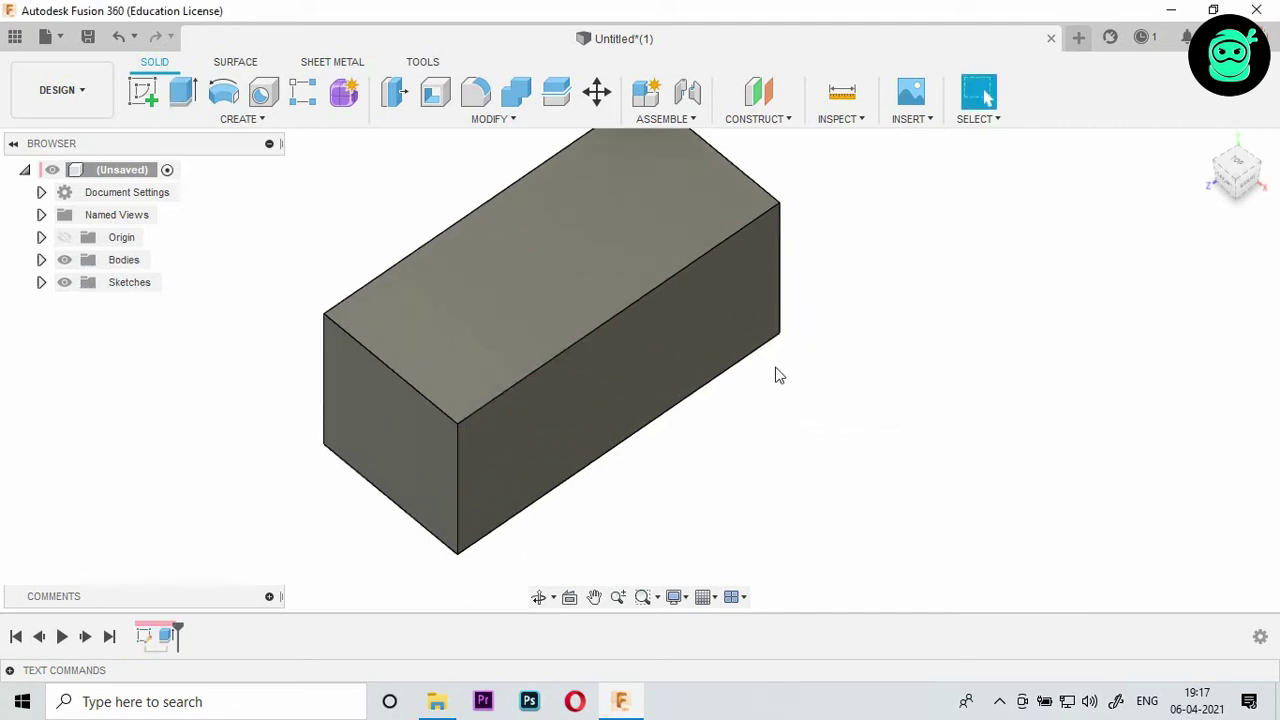
shift+middle_drag(638, 368, 645, 372)
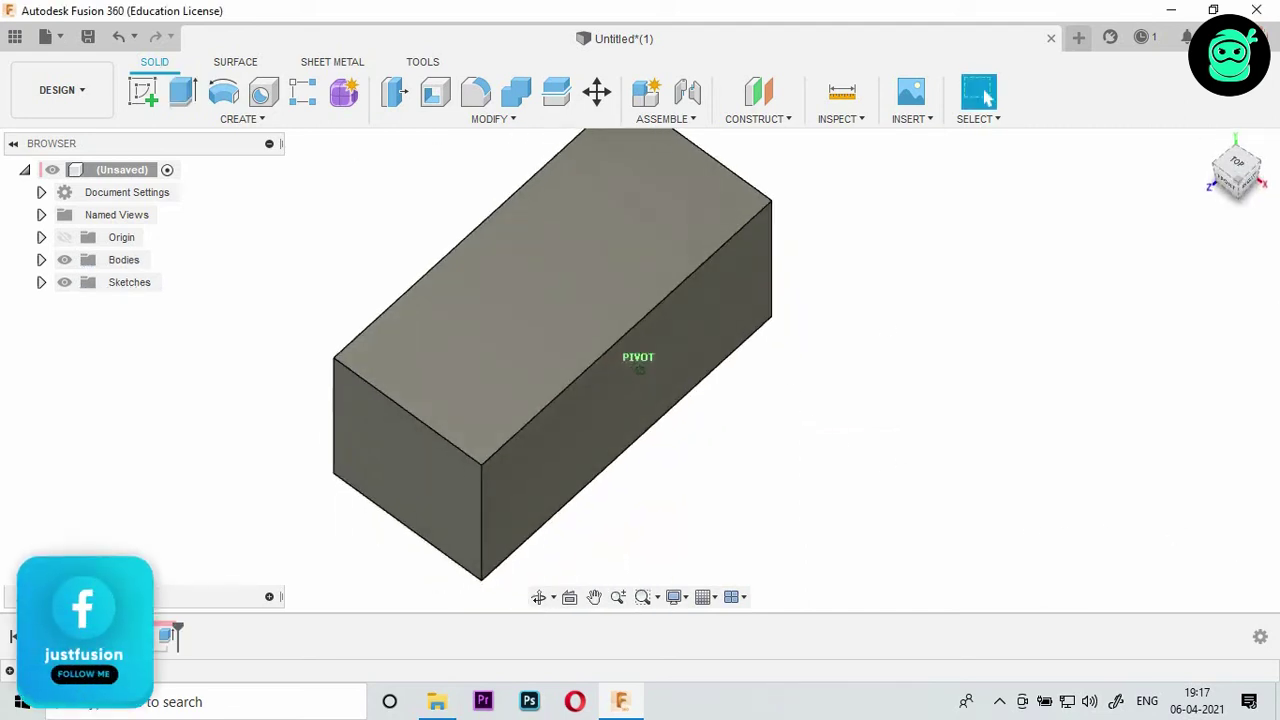
key(ctrl+z)
scroll(697, 318, down, 2)
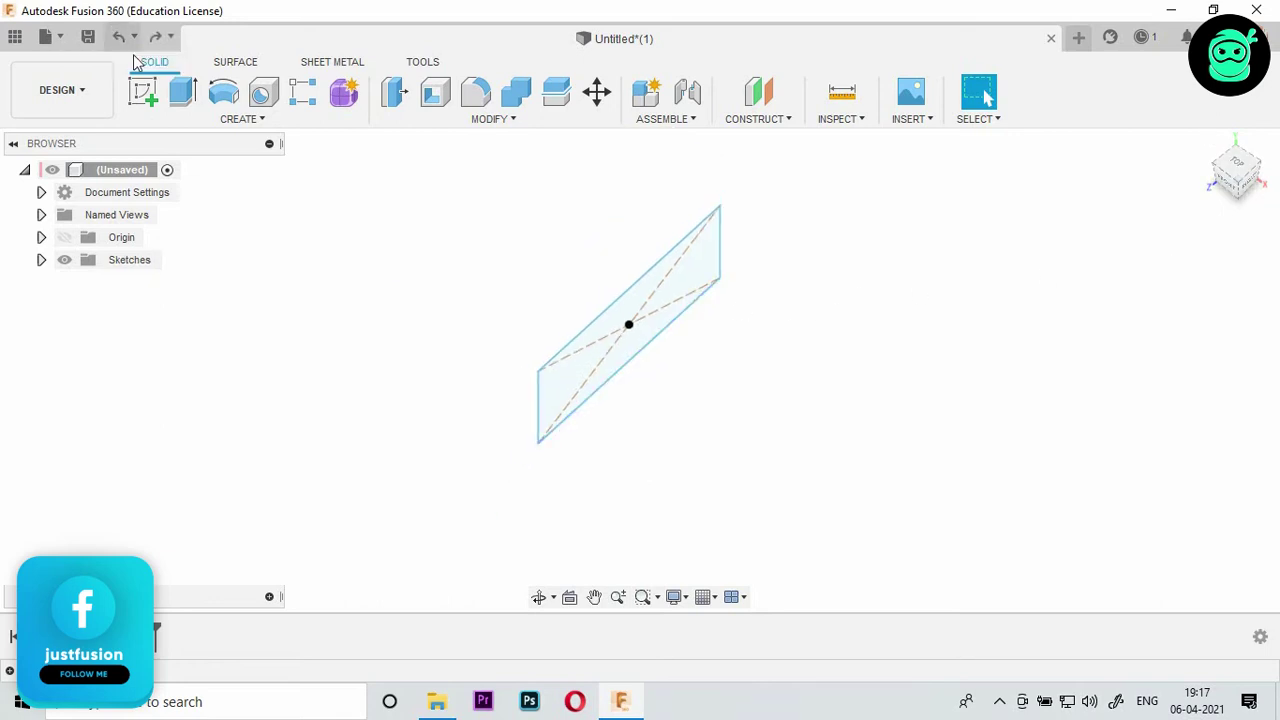
Step: Extrude the rectangle profile symmetrically 60 mm into a new solid box
click(184, 95)
click(643, 328)
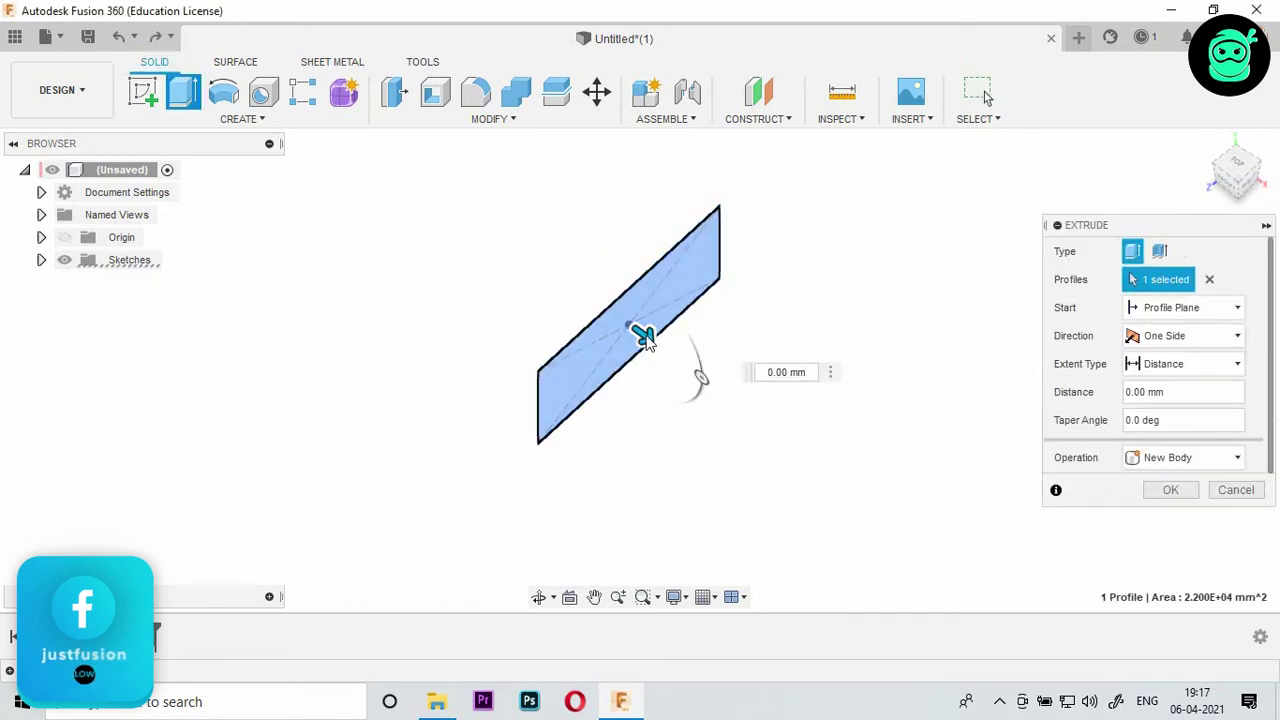
drag(646, 337, 697, 373)
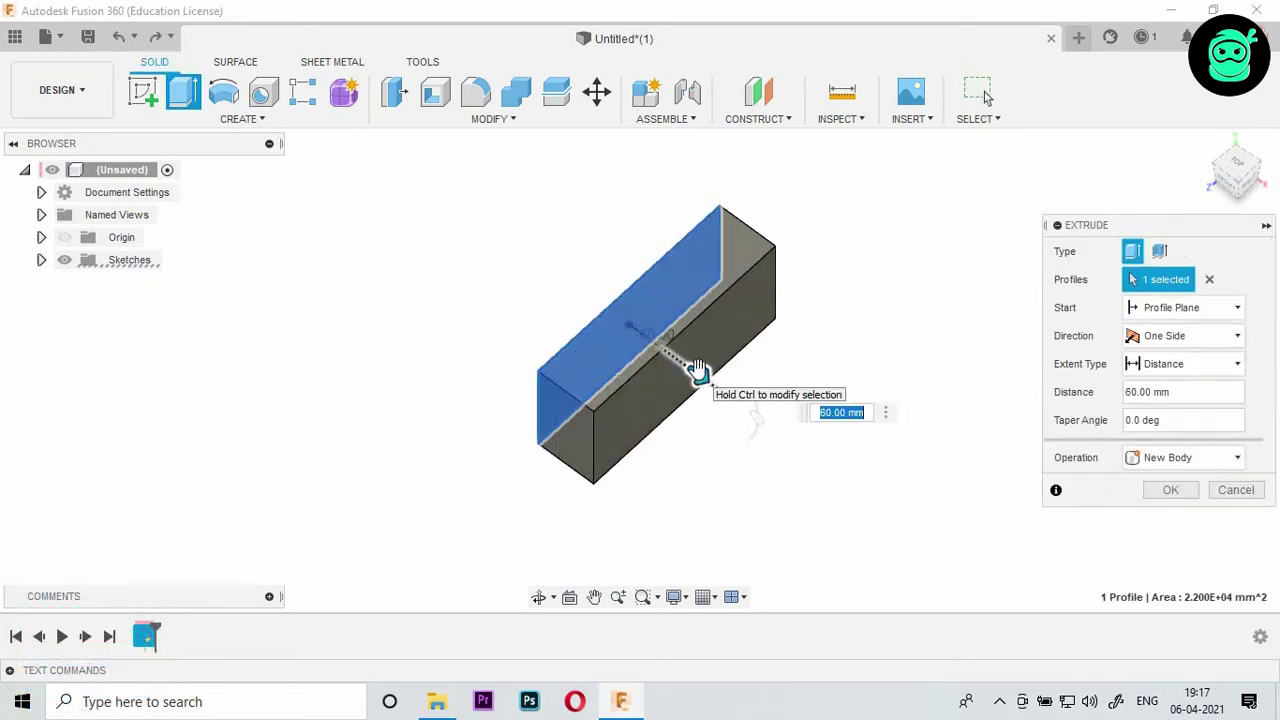
click(1233, 336)
click(1171, 398)
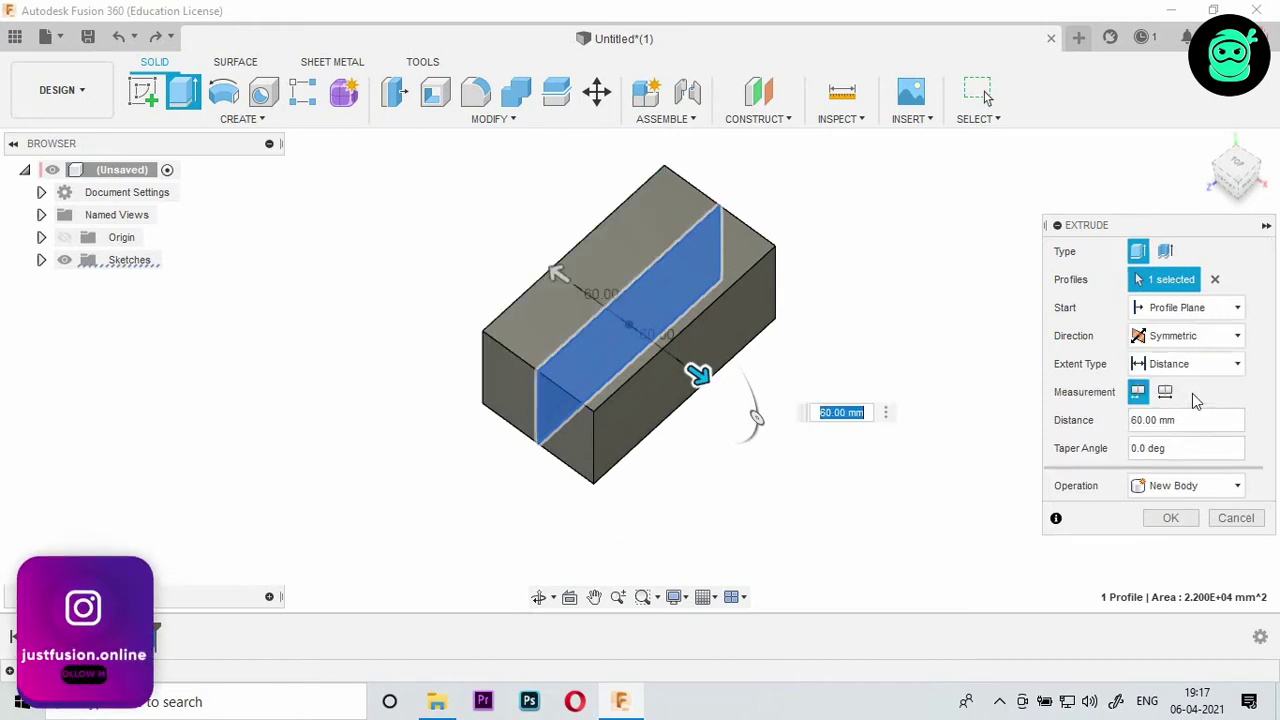
click(1183, 525)
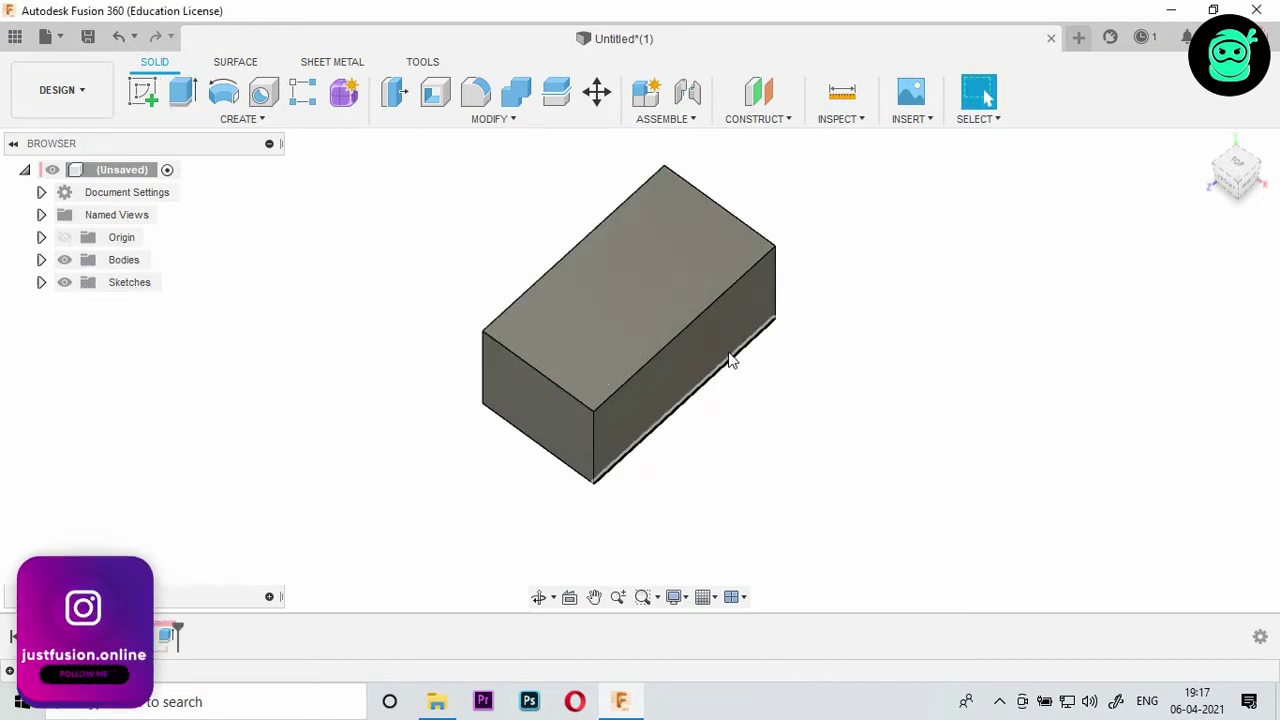
scroll(620, 280, up, 3)
Step: Fillet the left, front, right and rear vertical edges of the box at 5 mm
click(484, 92)
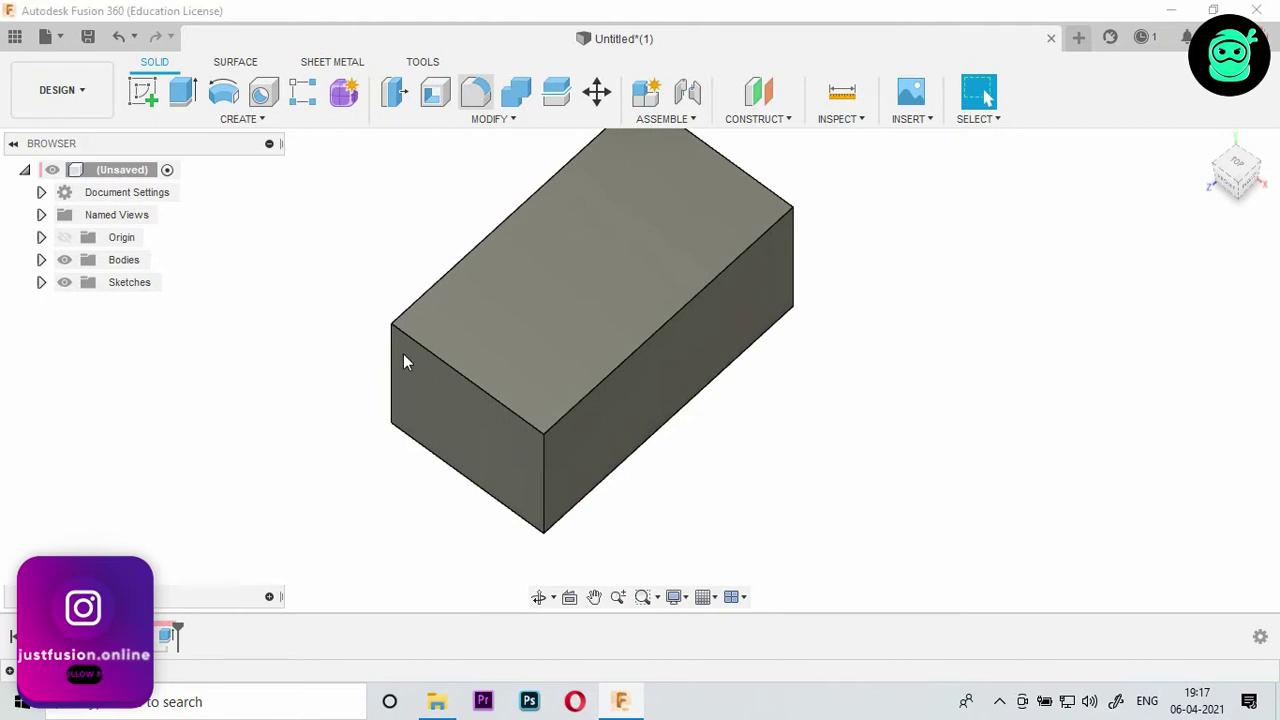
click(392, 368)
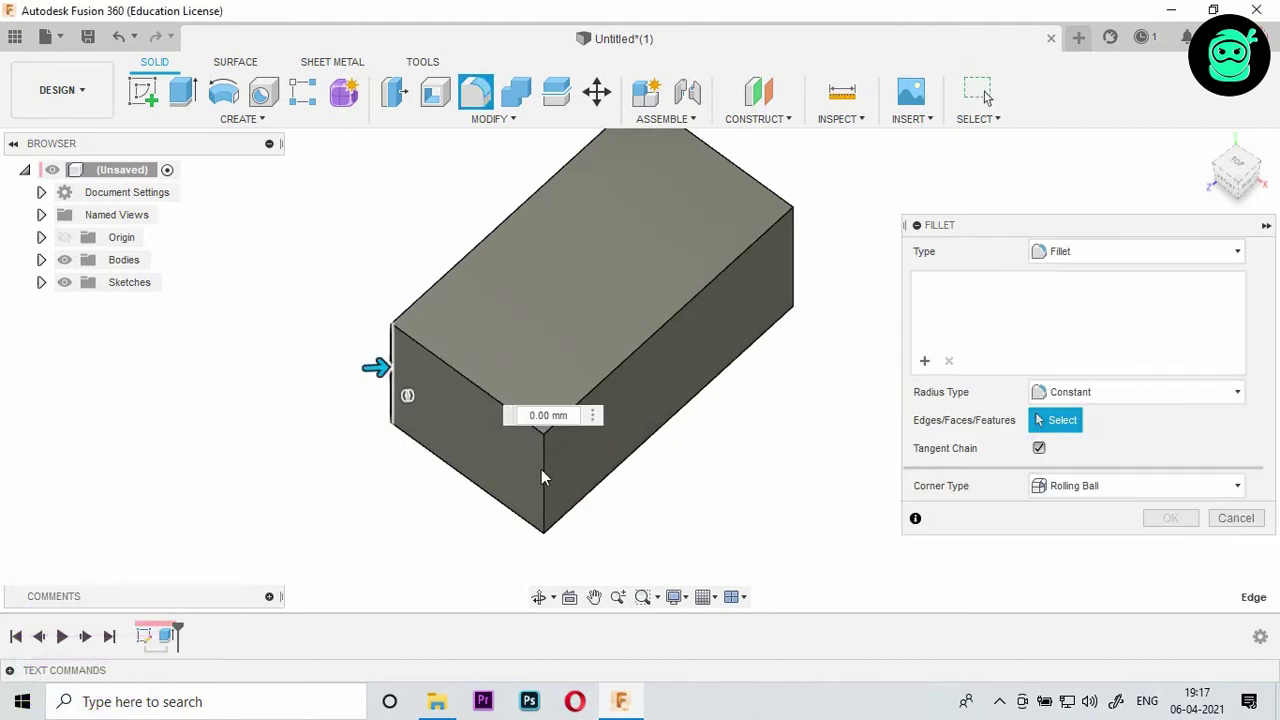
click(542, 471)
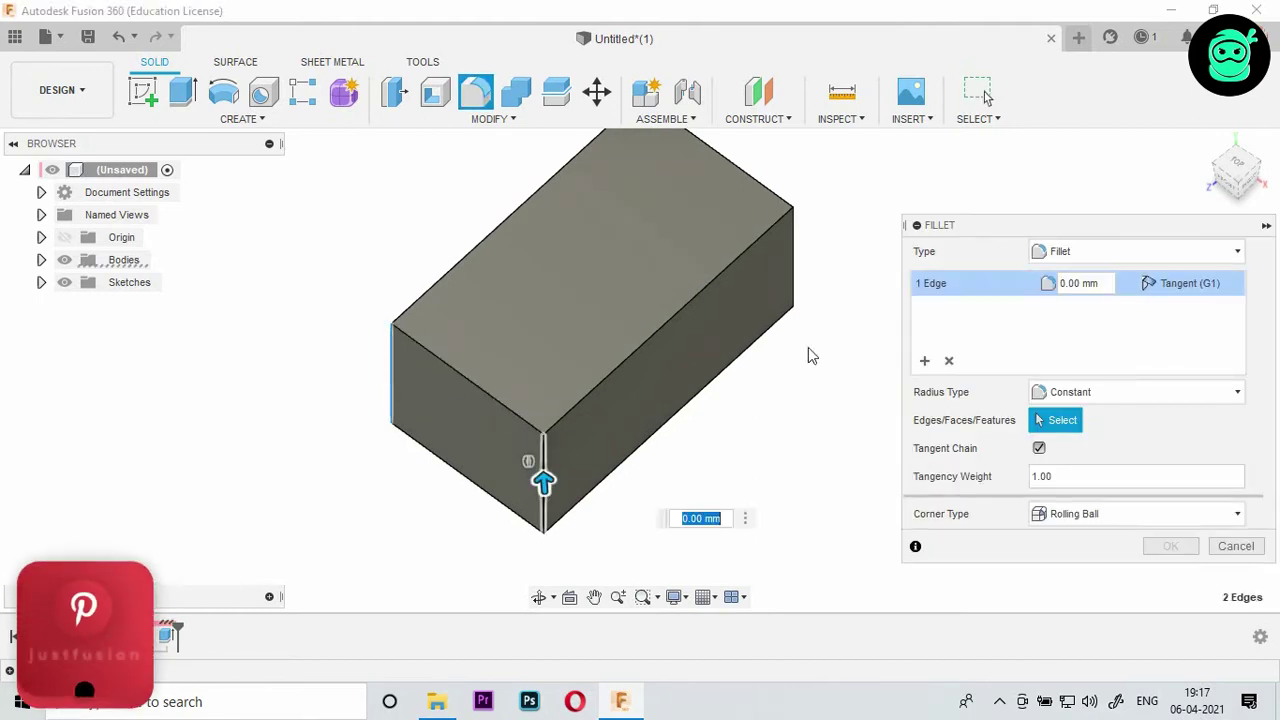
click(792, 262)
mouse_move(792, 262)
shift+middle_down()
mouse_move(790, 420)
mouse_move(785, 329)
shift+middle_up()
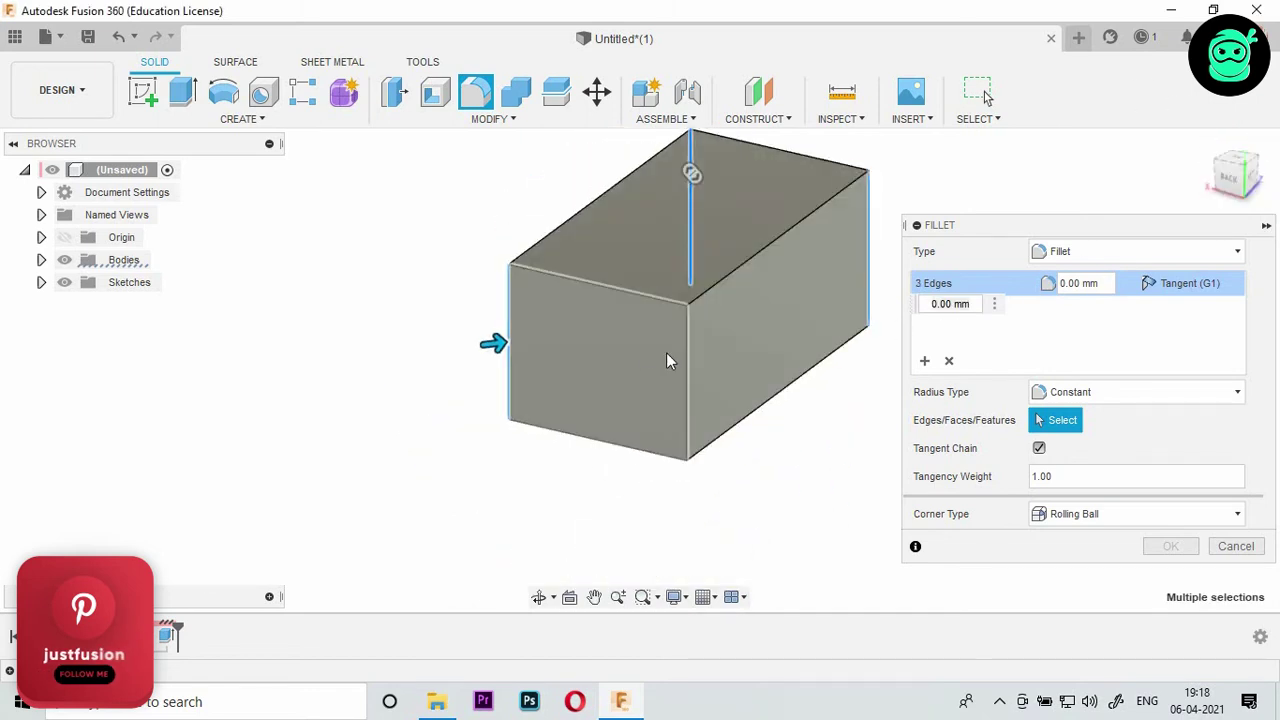
click(688, 360)
text(5)
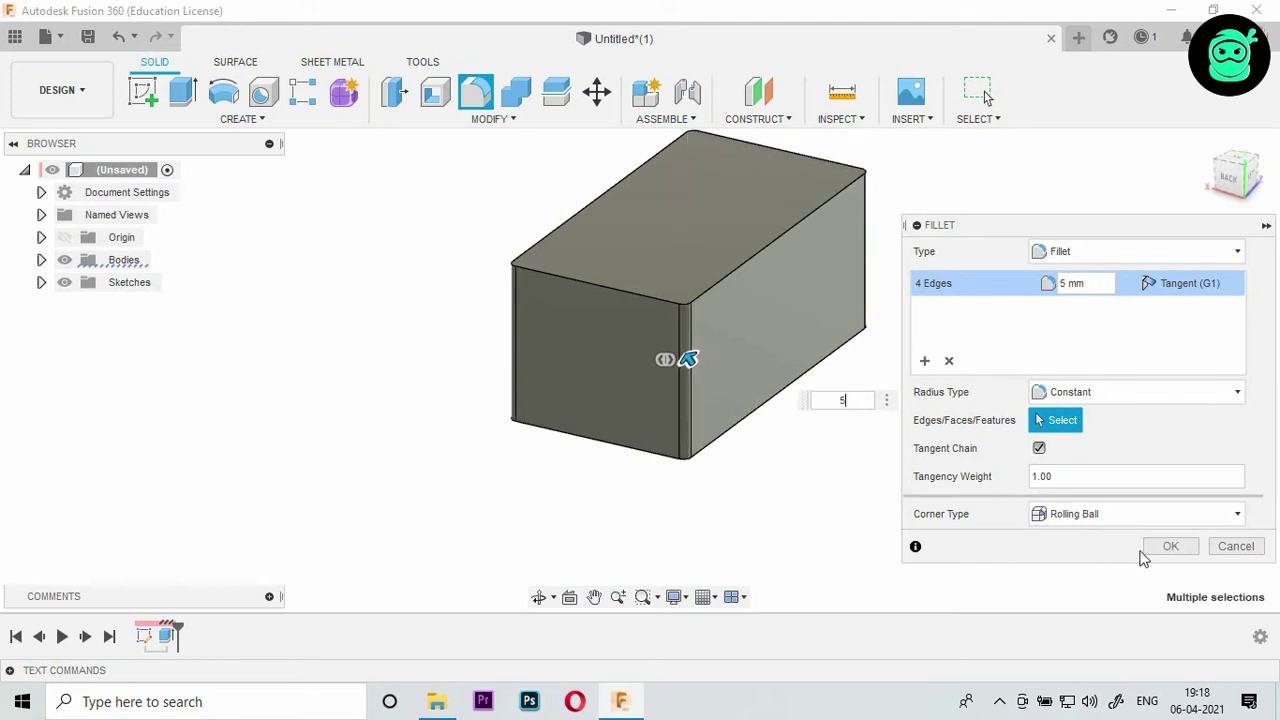
click(1165, 547)
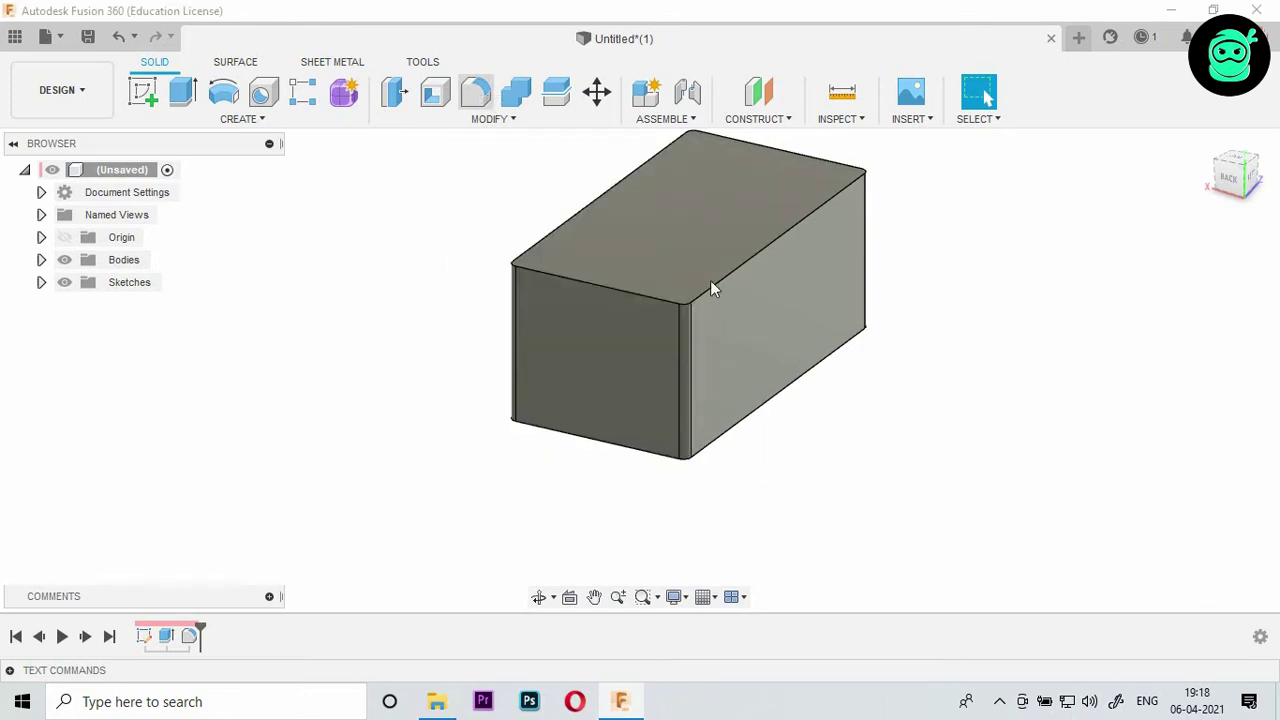
Step: Fillet the whole top edge loop at 8 mm and orbit to check the rounding
click(741, 266)
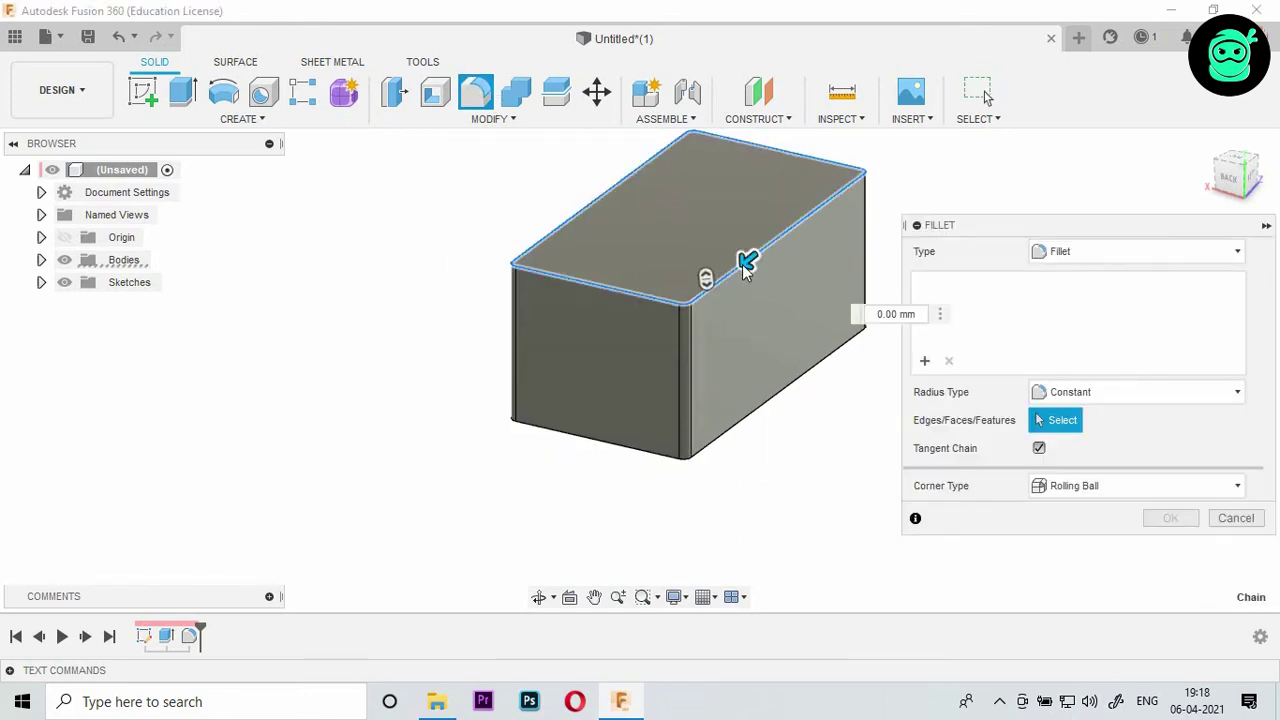
text(8)
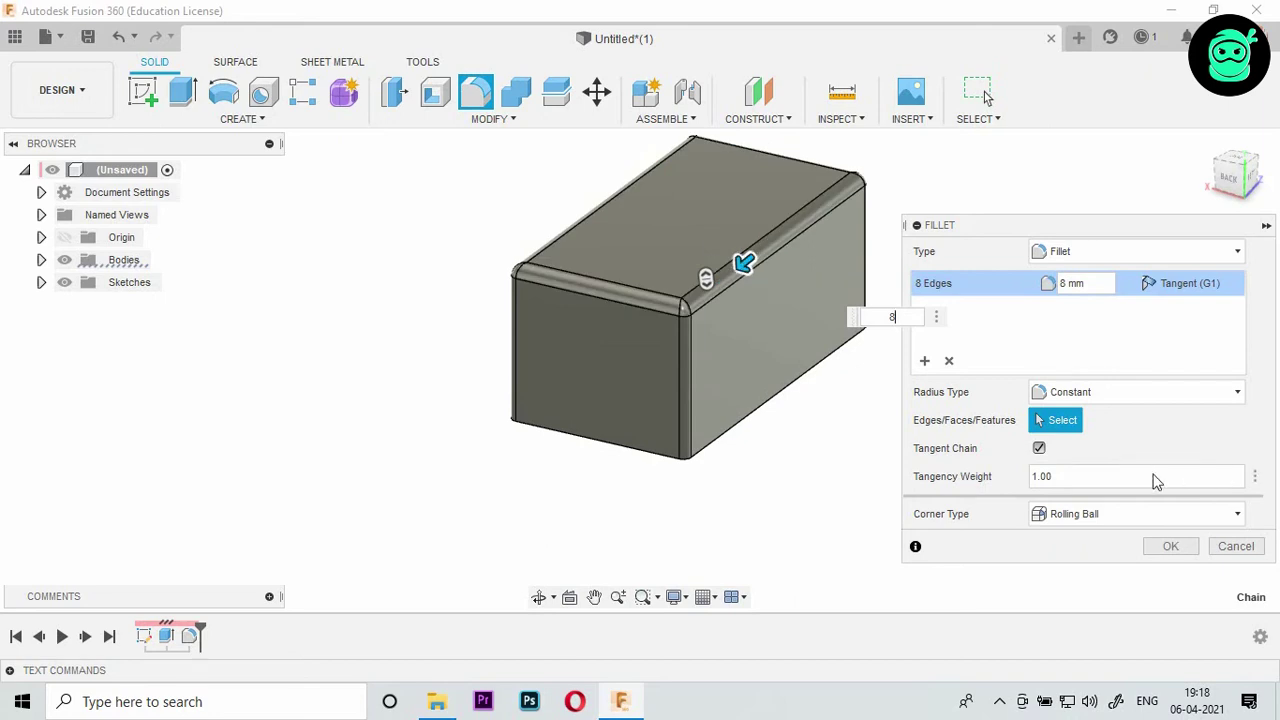
click(1170, 546)
mouse_move(640, 369)
shift+middle_down()
mouse_move(700, 380)
mouse_move(823, 230)
shift+middle_up()
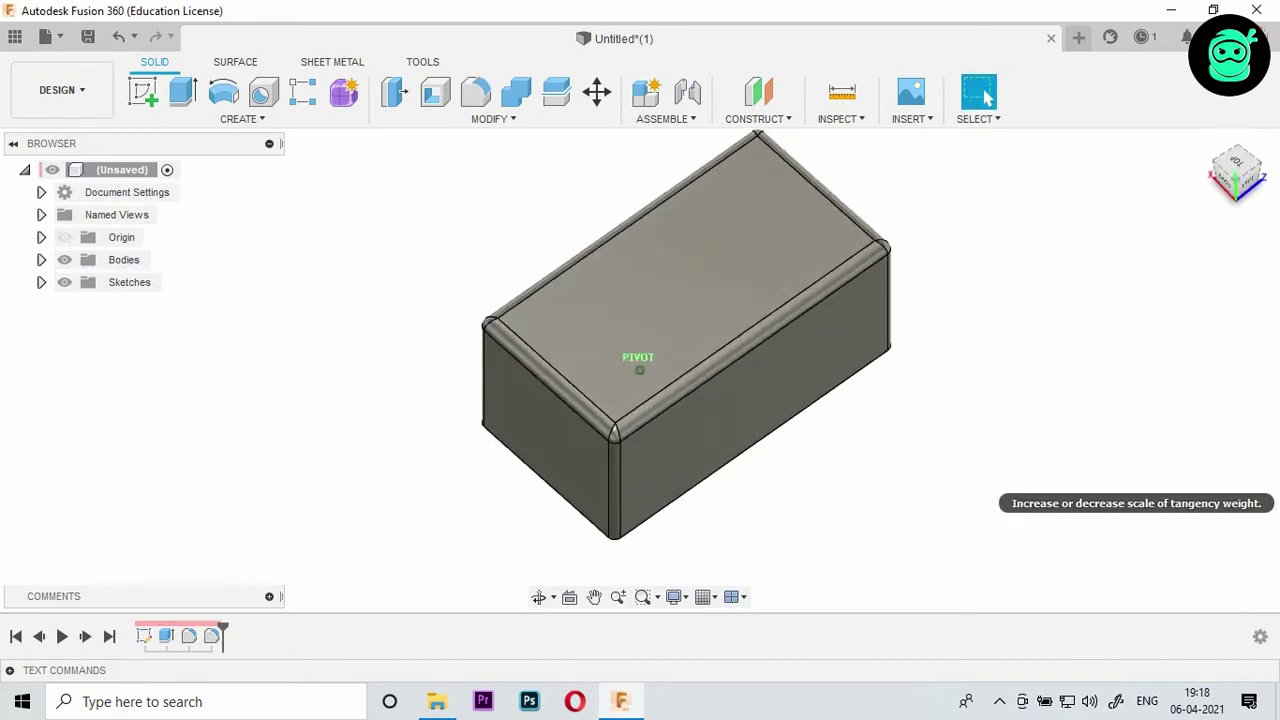
Step: Shell the box with a 5 mm inside thickness, removing the bottom face
scroll(821, 300, up, 3)
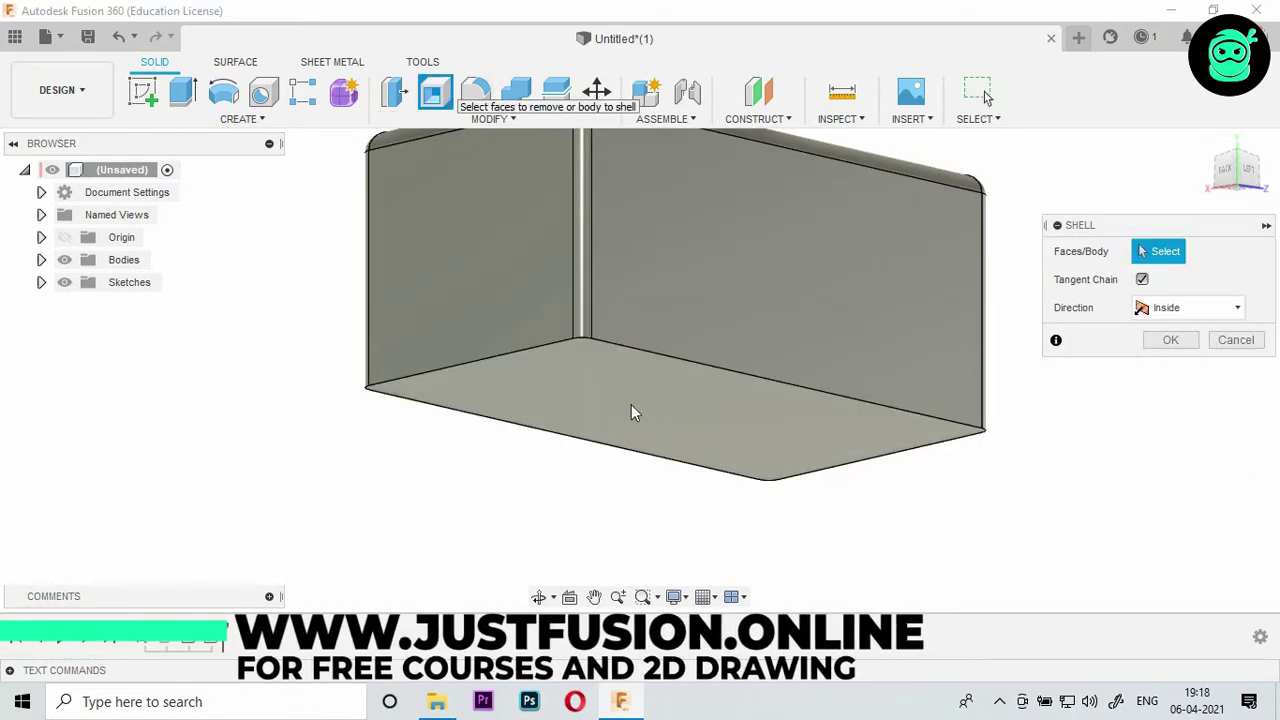
click(628, 399)
text(4)
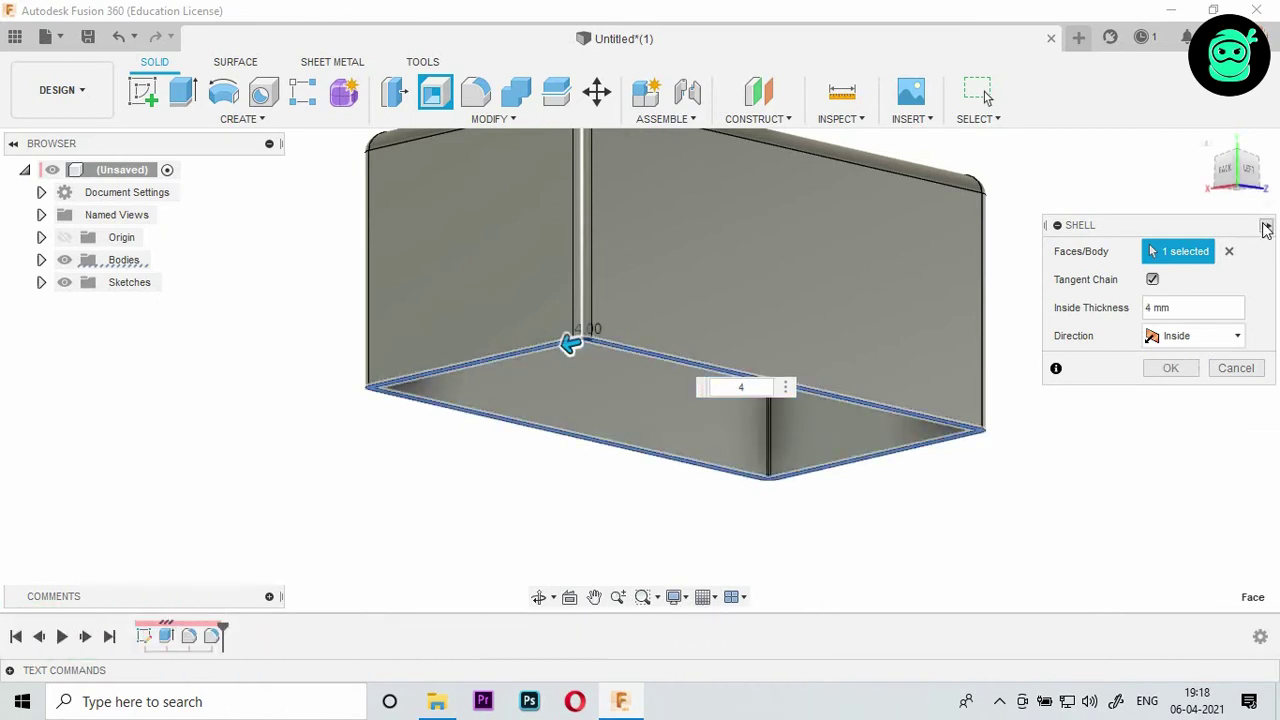
click(1245, 175)
click(1250, 180)
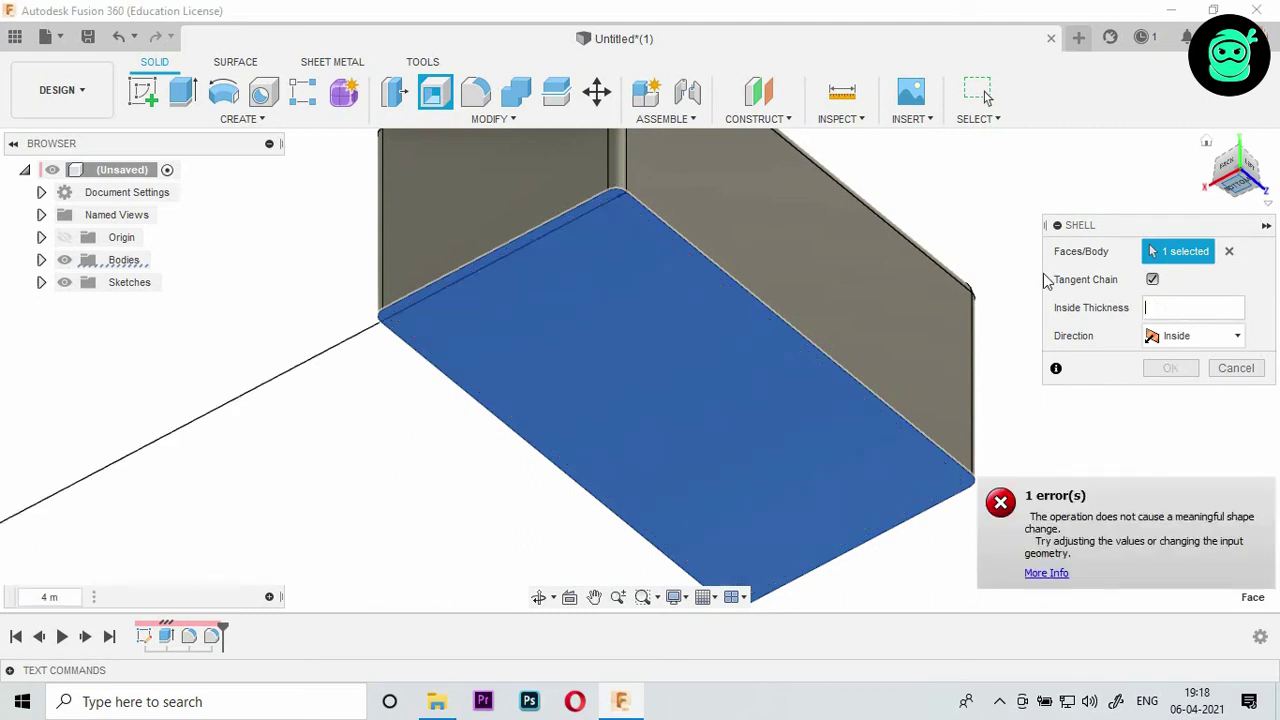
text(5mm)
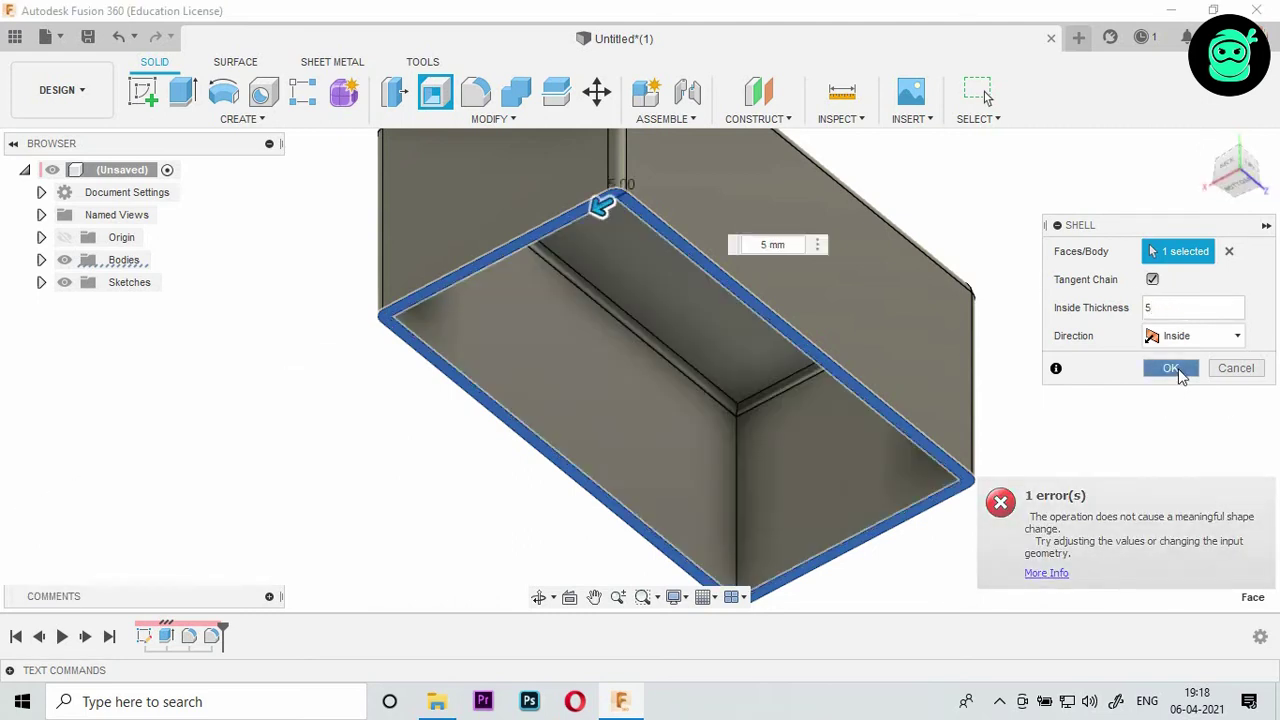
click(1170, 368)
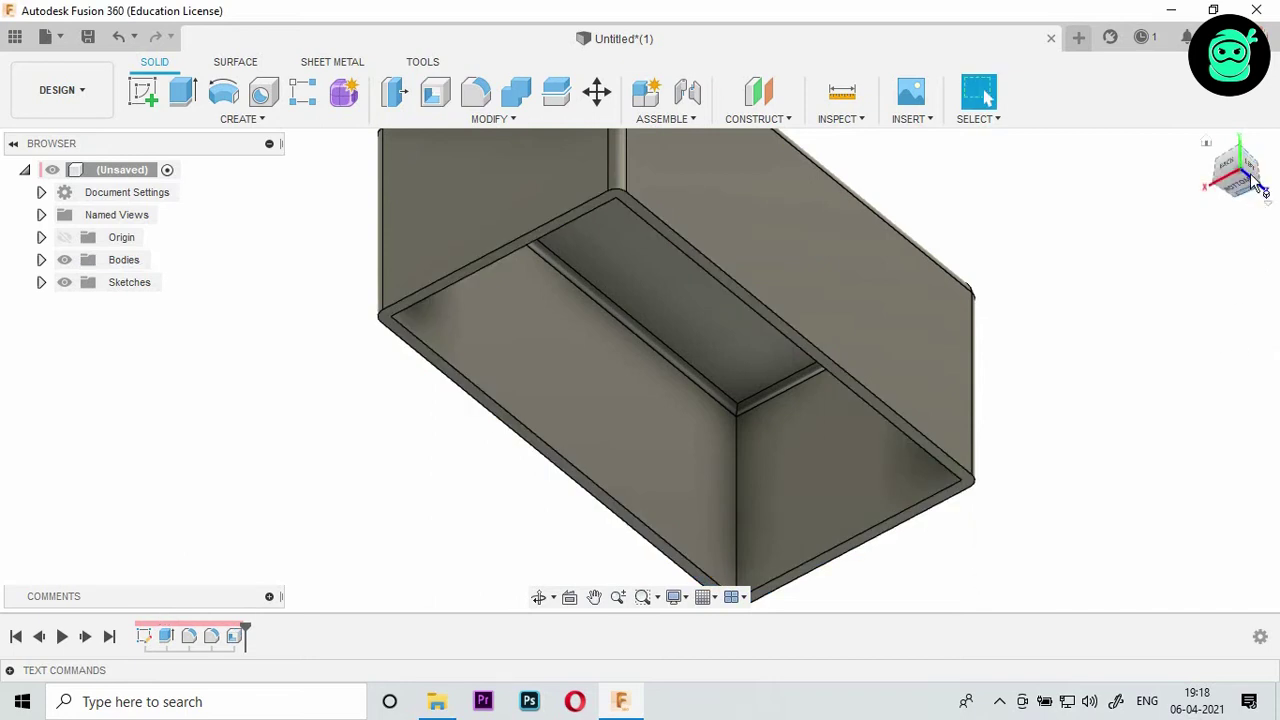
mouse_move(1254, 222)
shift+middle_down()
mouse_move(1242, 234)
mouse_move(589, 314)
shift+middle_up()
scroll(589, 314, down, 3)
scroll(638, 379, down, 2)
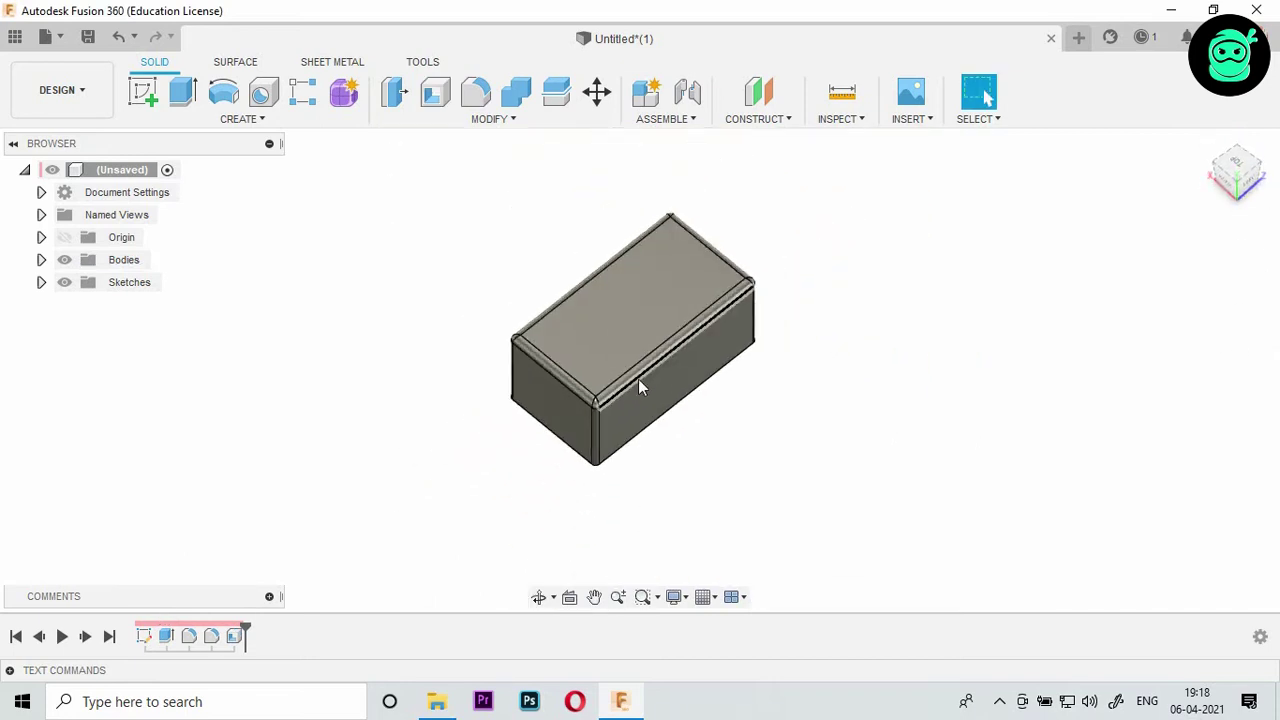
click(1236, 178)
scroll(757, 244, up, 2)
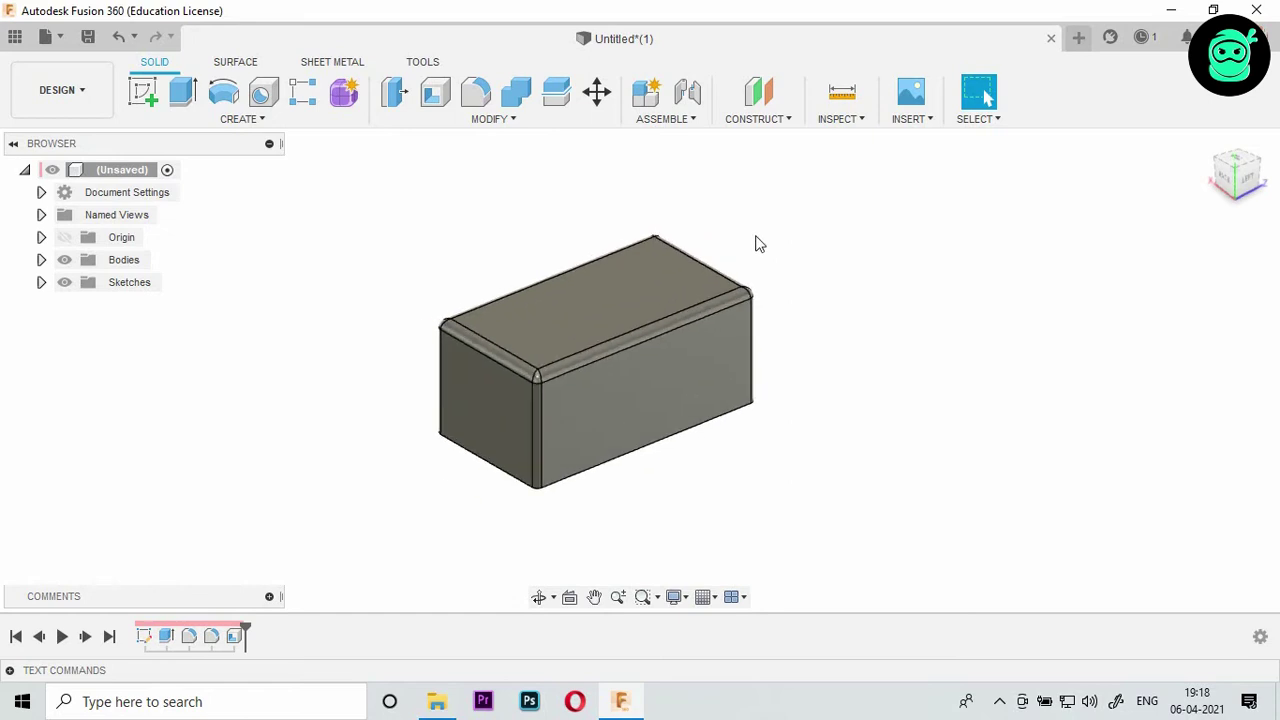
scroll(980, 451, down, 2)
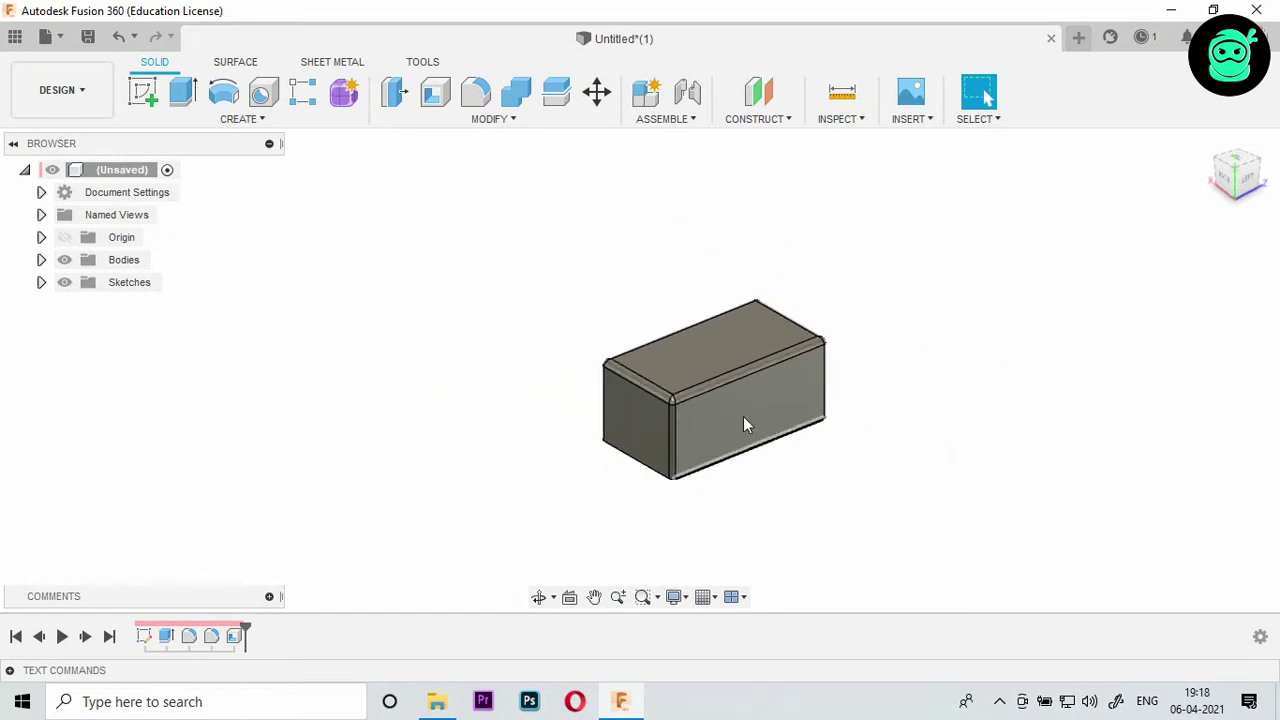
scroll(746, 423, up, 1)
scroll(700, 354, up, 1)
scroll(1025, 443, down, 1)
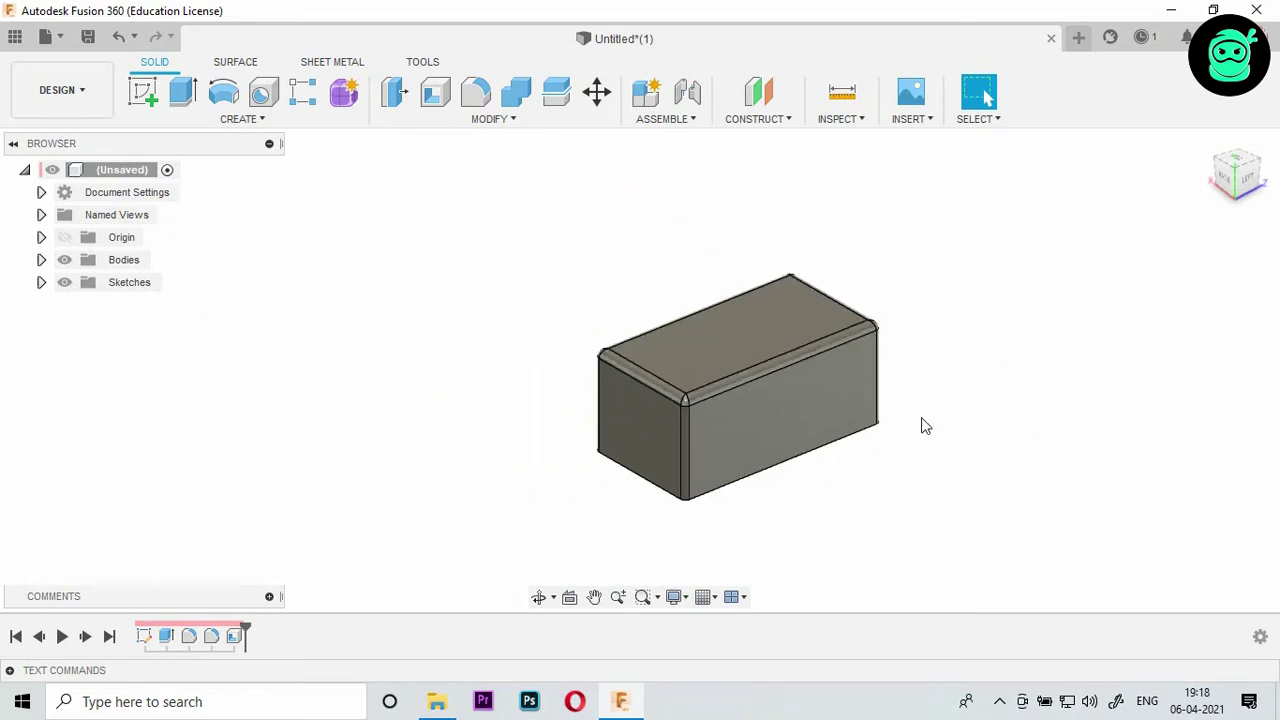
scroll(927, 426, up, 1)
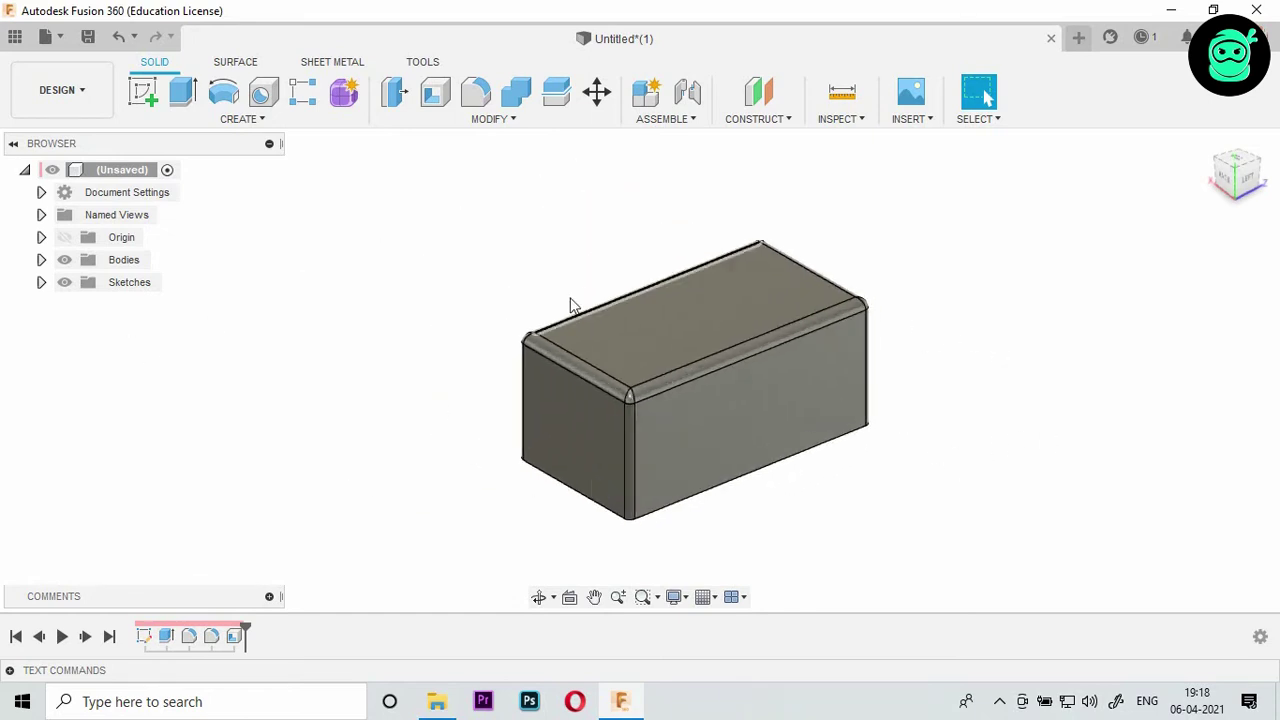
Step: Offset a construction plane 70 mm from the long front face and start a sketch on it
click(770, 94)
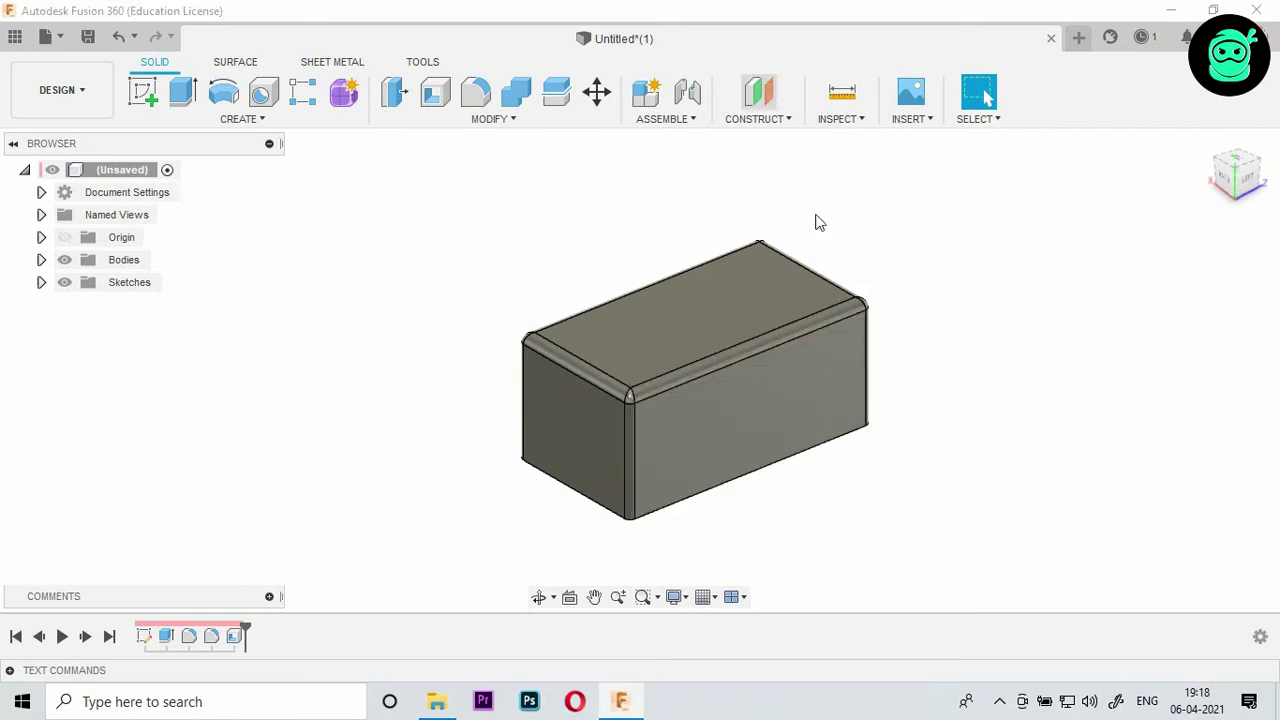
click(735, 415)
drag(766, 420, 827, 459)
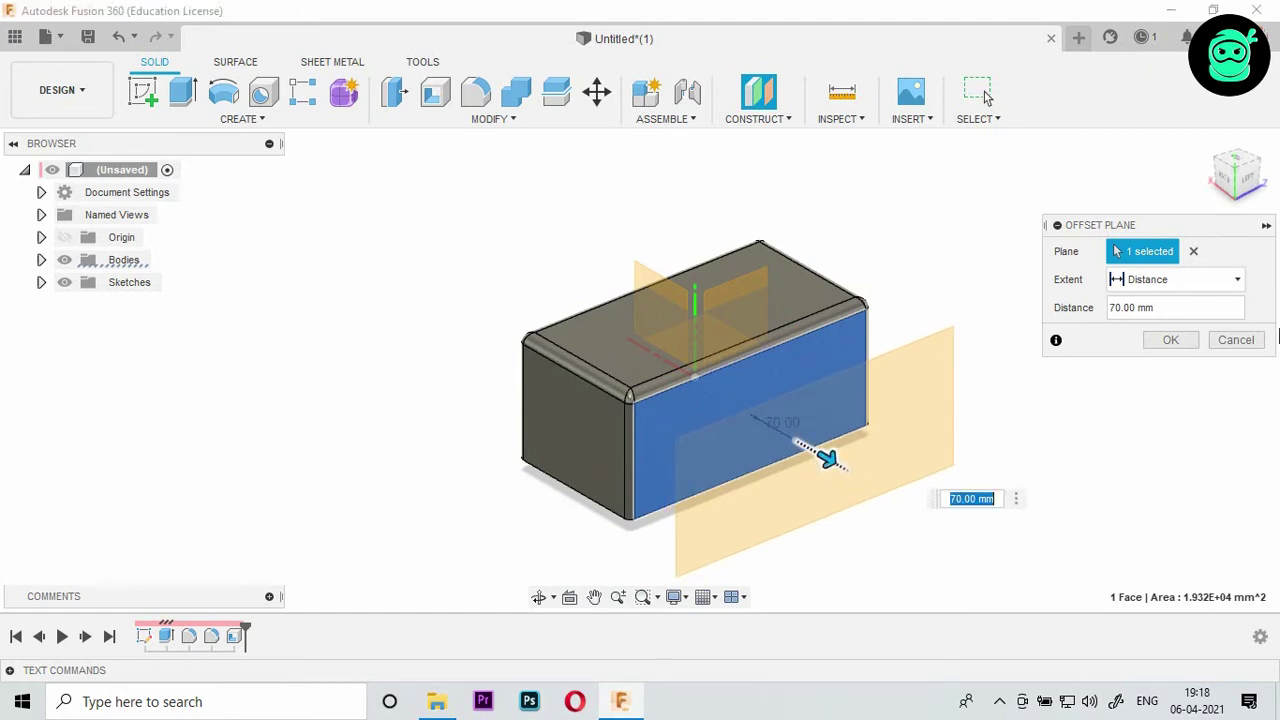
click(1181, 344)
click(846, 437)
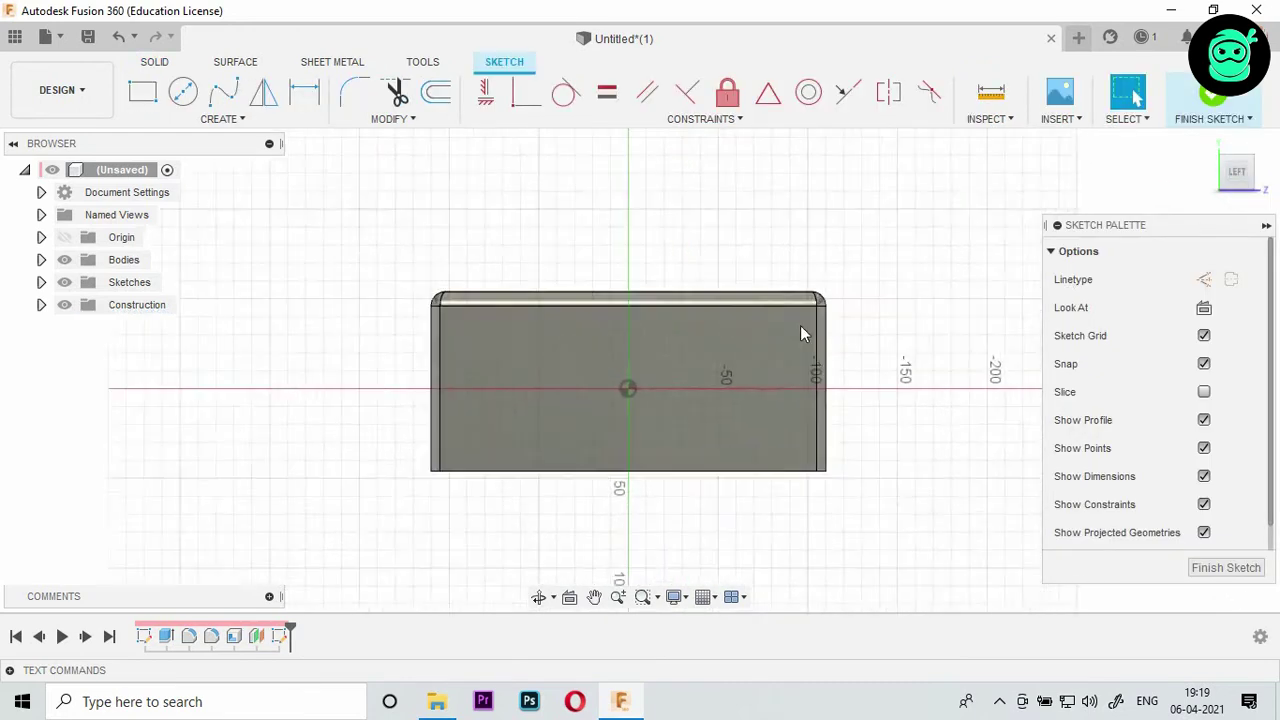
Step: Draw a 10 mm wide center-point slot upward from the box's top edge, then reopen the sketch
click(222, 118)
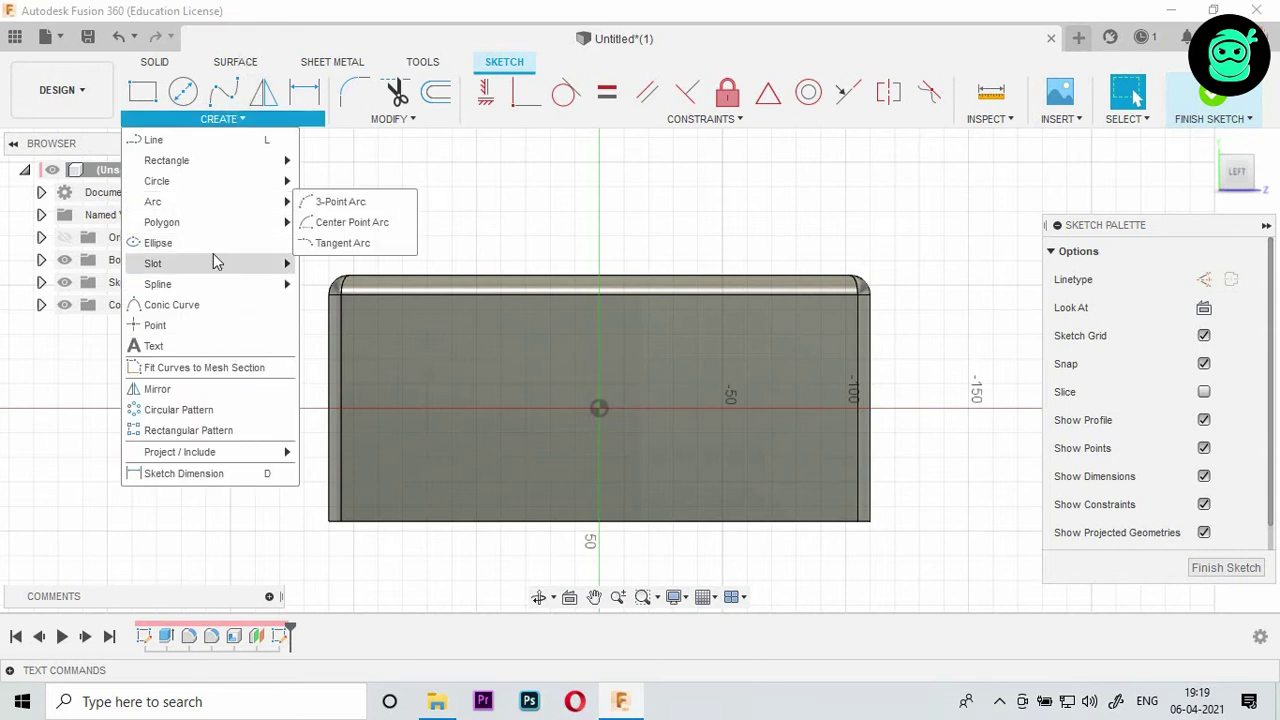
mouse_move(153, 263)
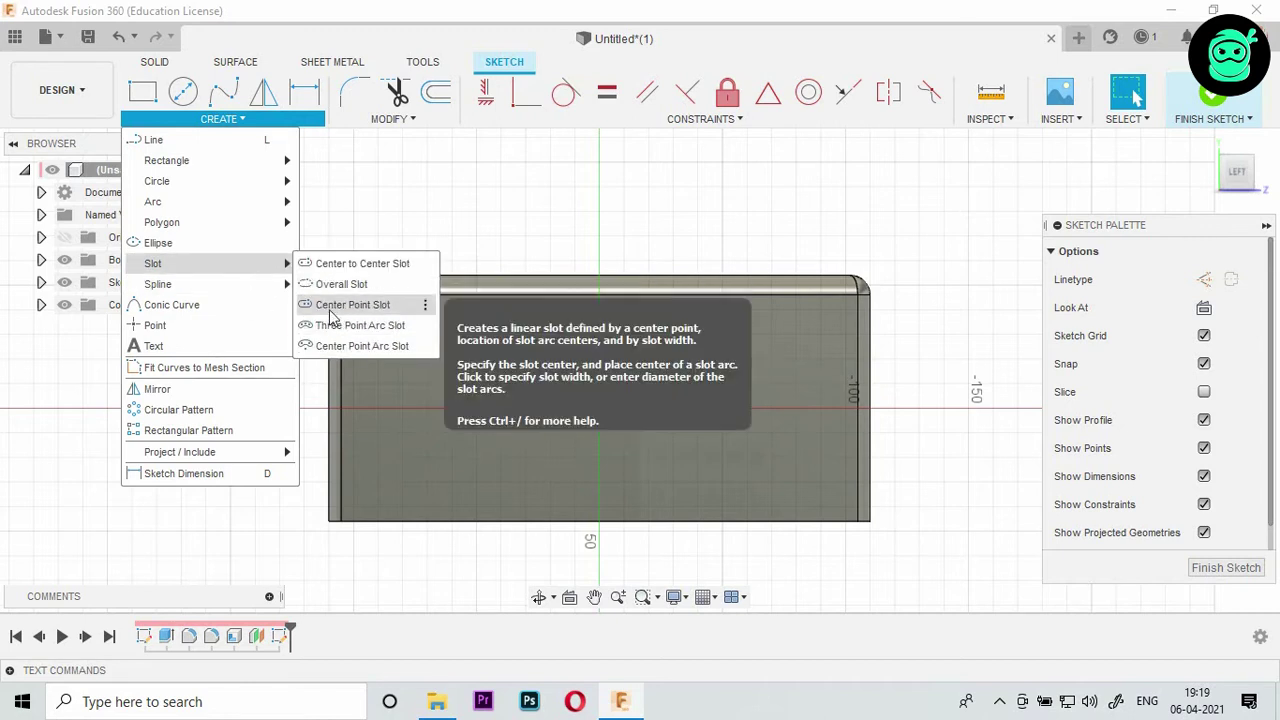
click(332, 310)
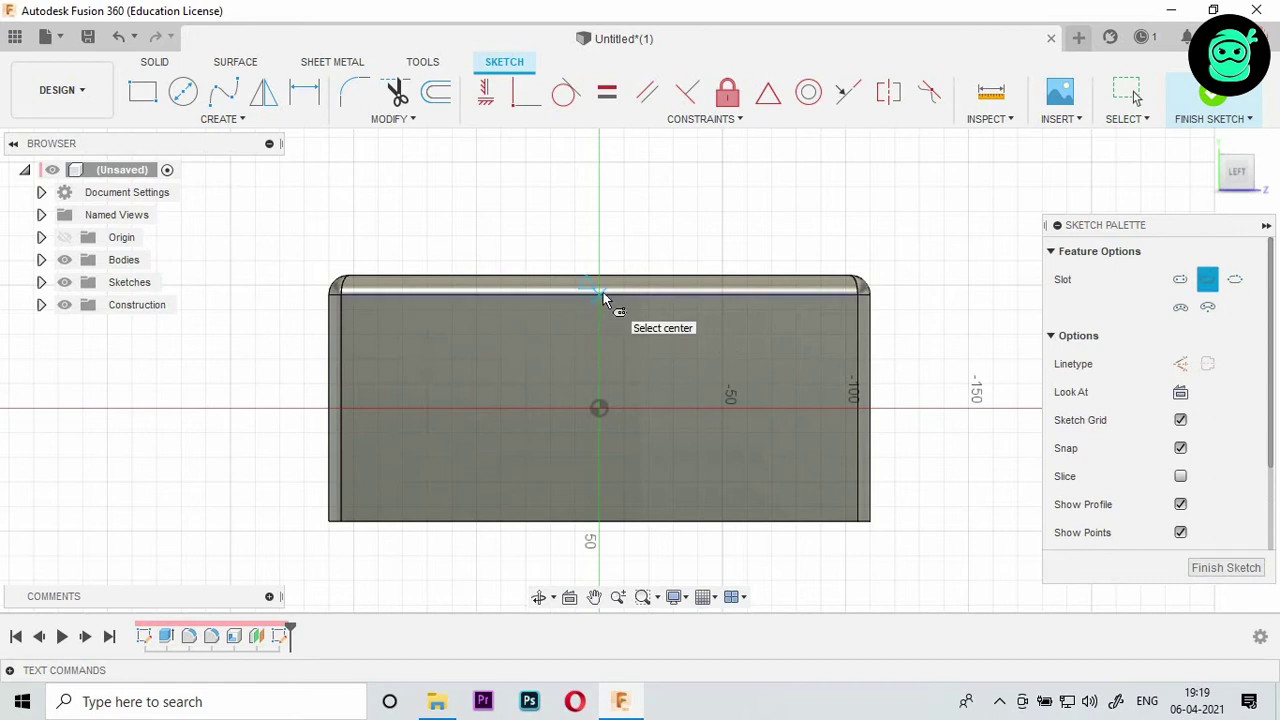
key(Escape)
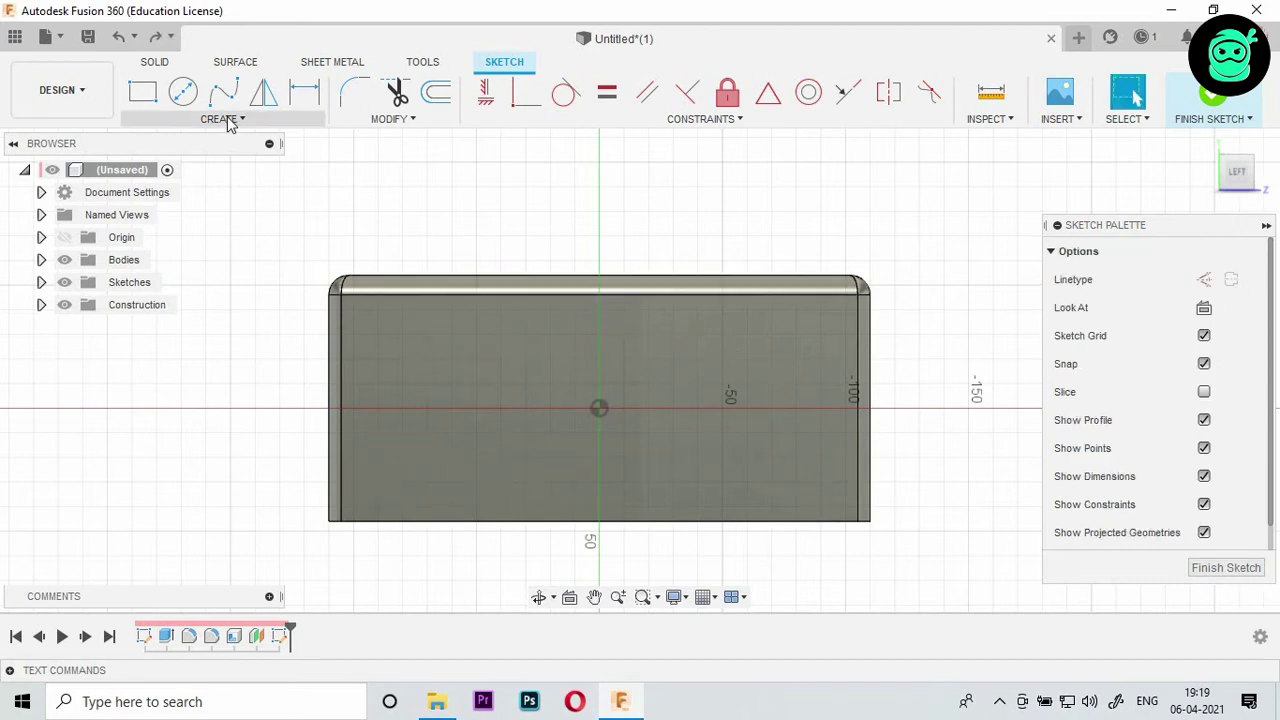
click(228, 119)
mouse_move(152, 263)
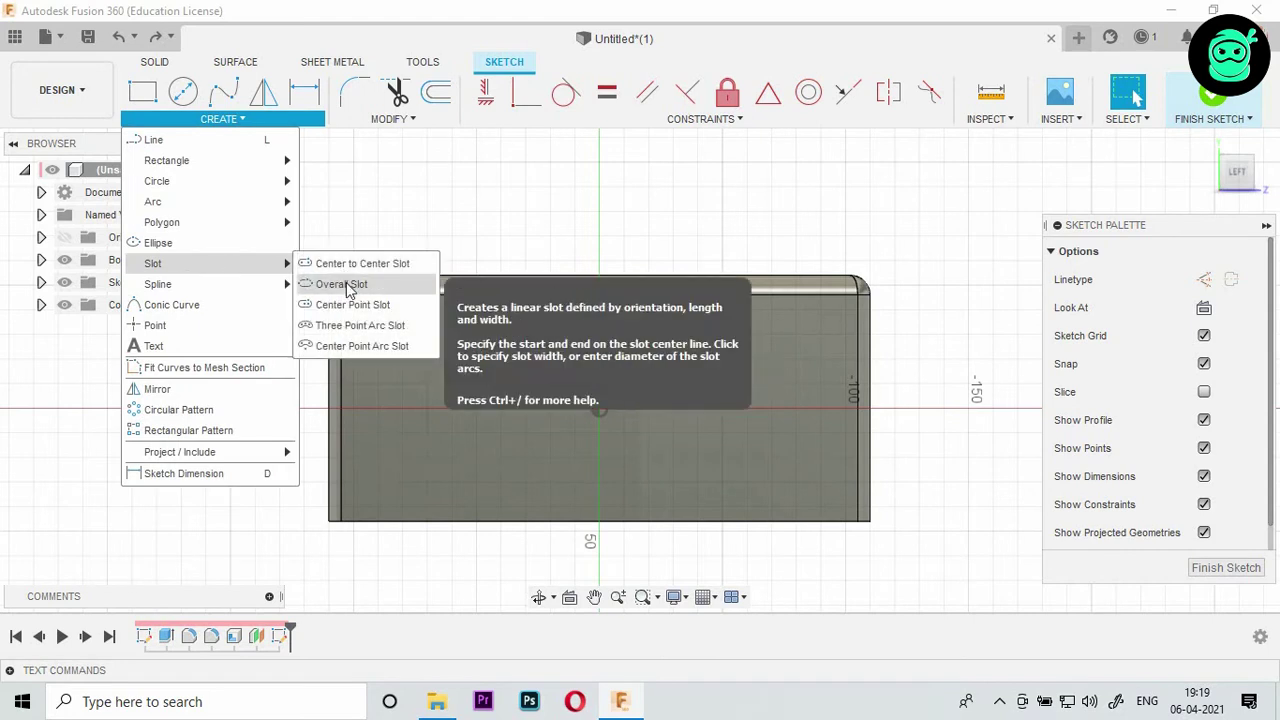
click(330, 313)
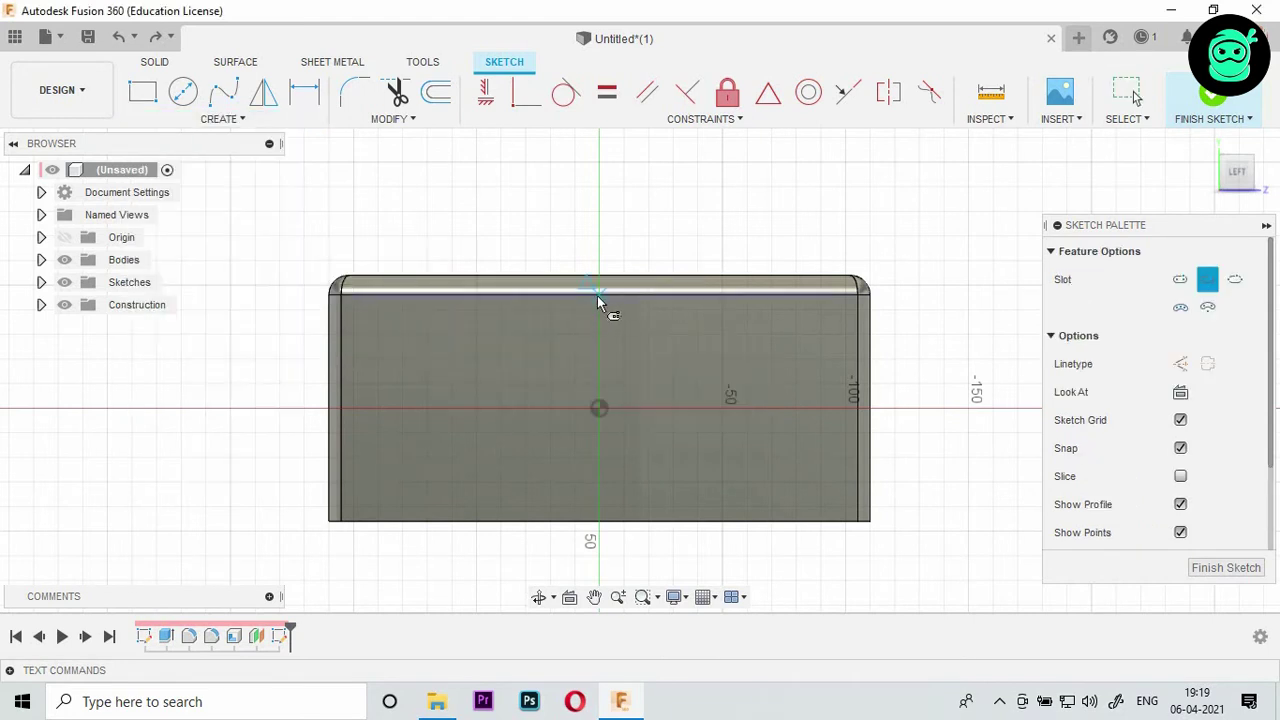
click(597, 300)
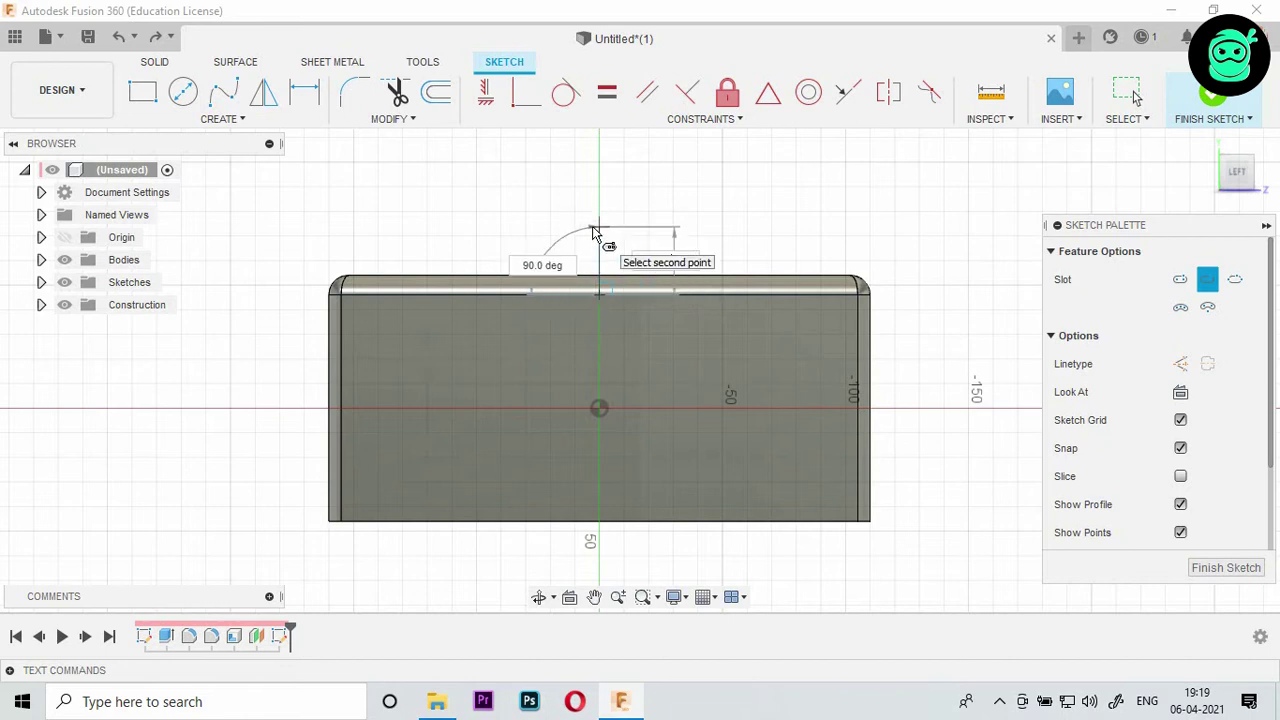
click(598, 234)
text(10)
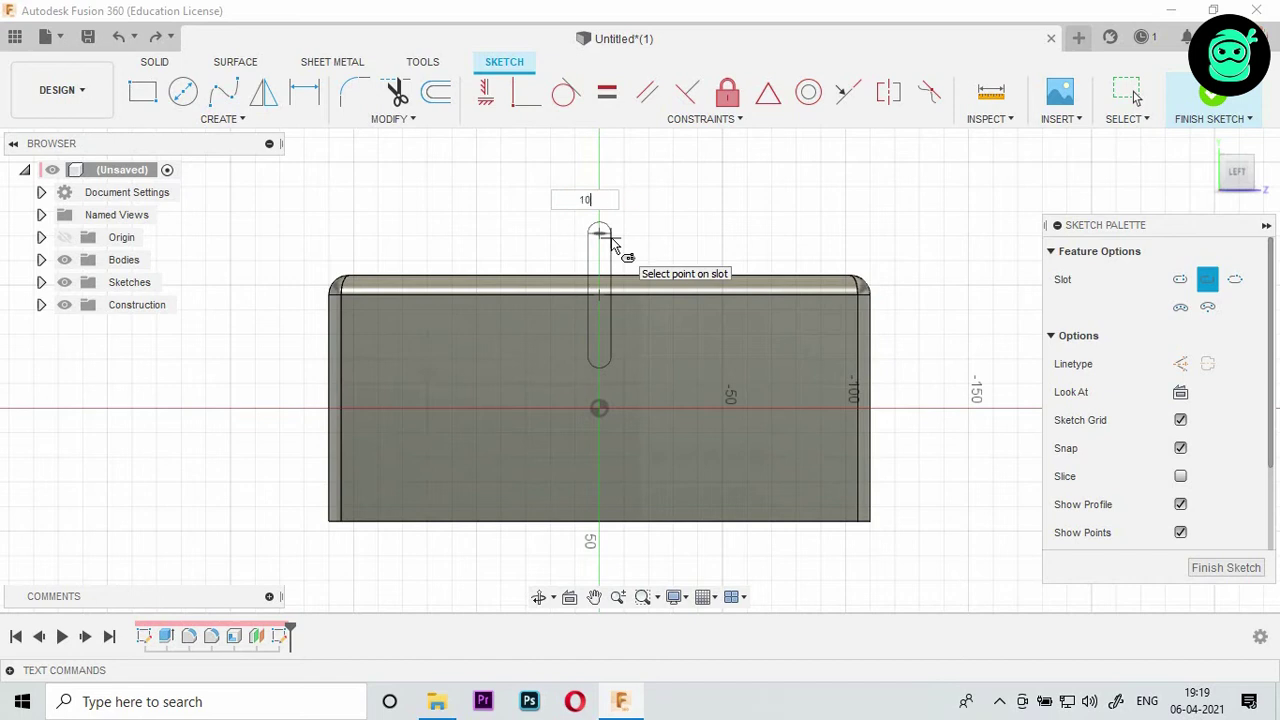
key(Return)
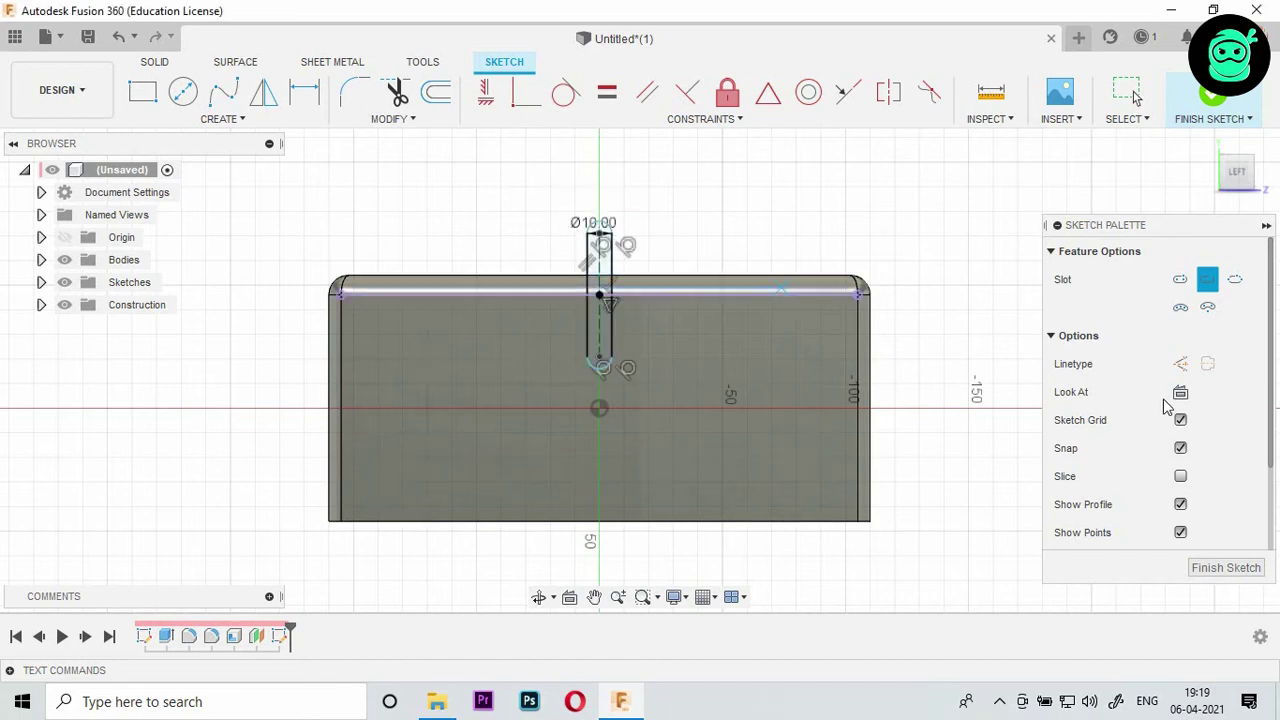
click(1228, 568)
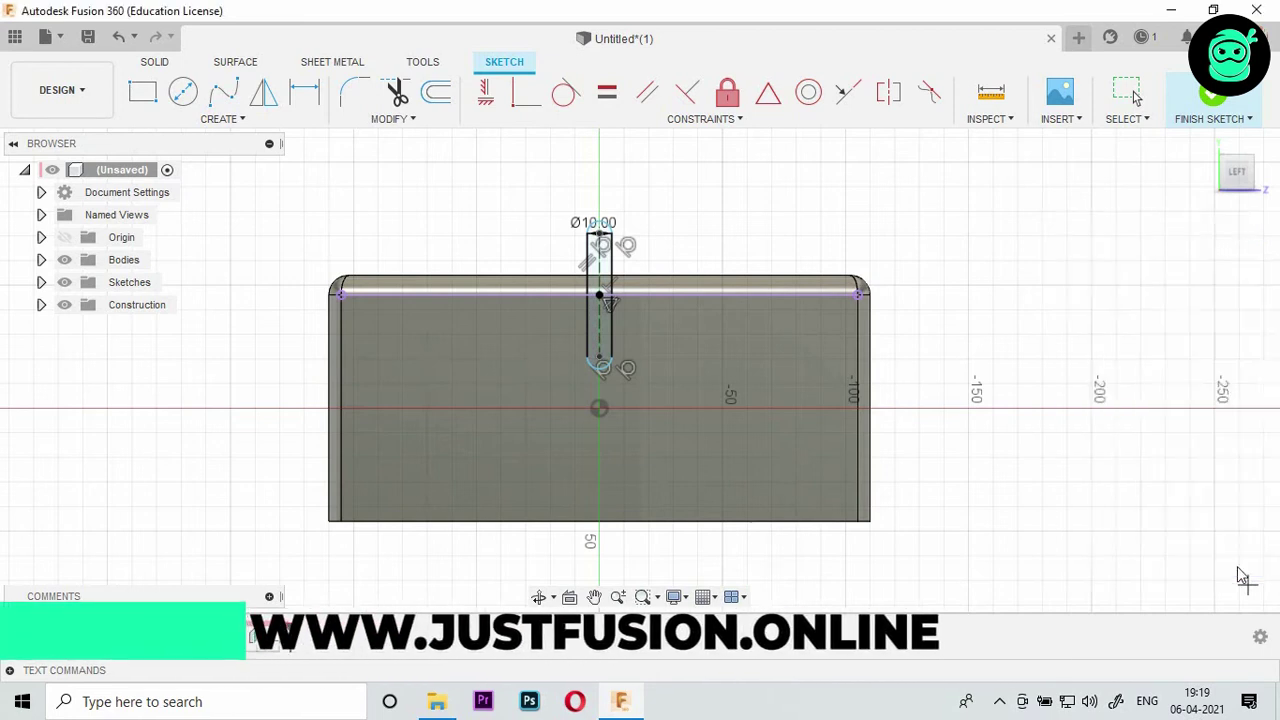
key(ctrl+z)
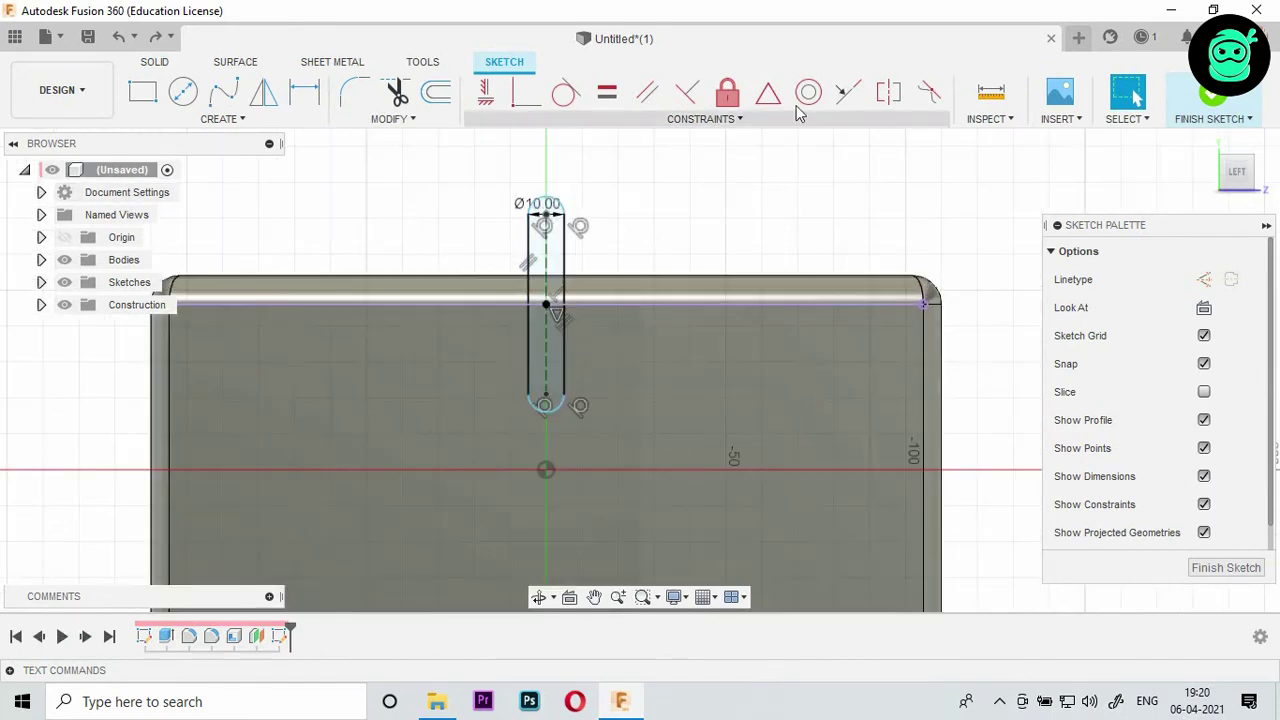
Step: Pattern the slot into five copies spread symmetrically over 30 mm
click(236, 120)
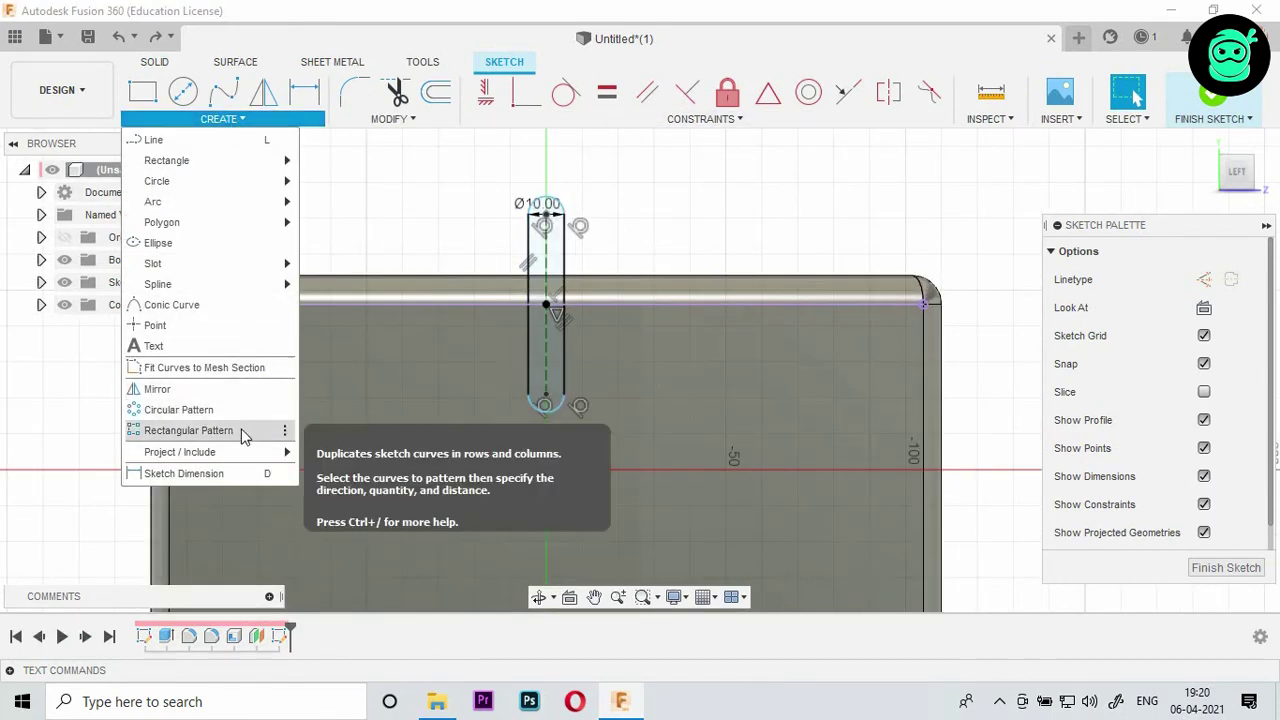
click(245, 429)
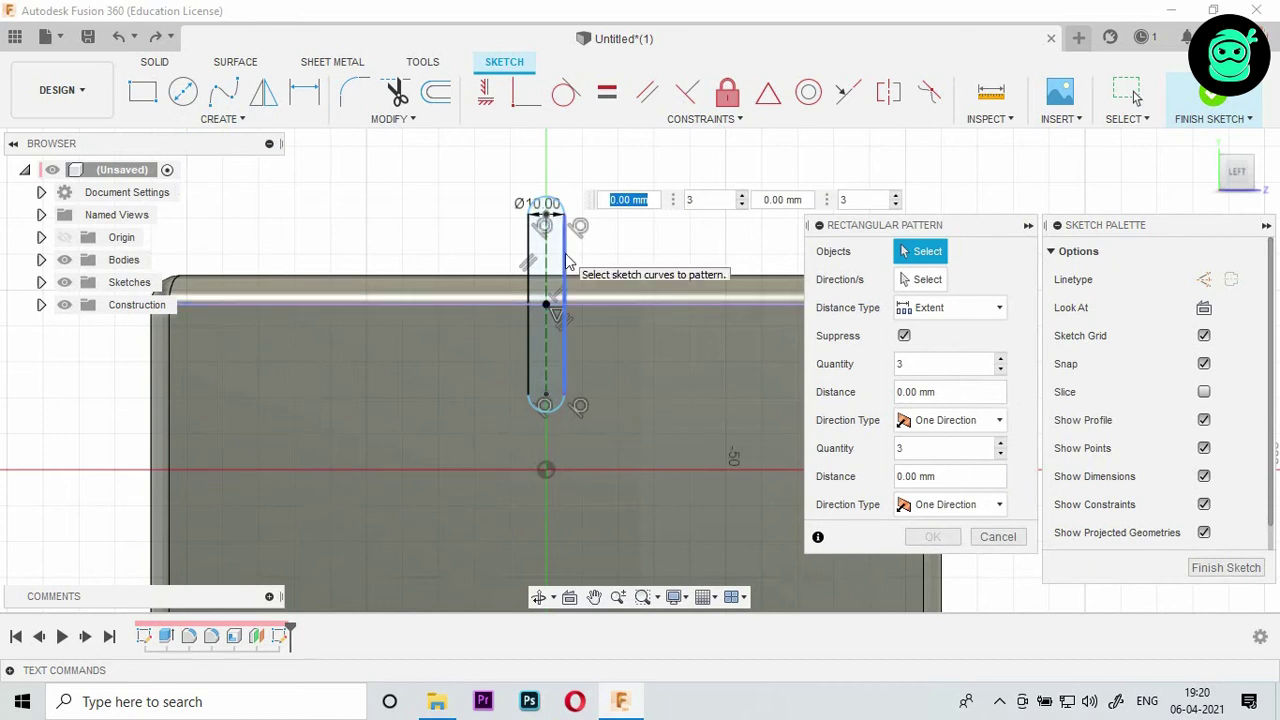
click(531, 220)
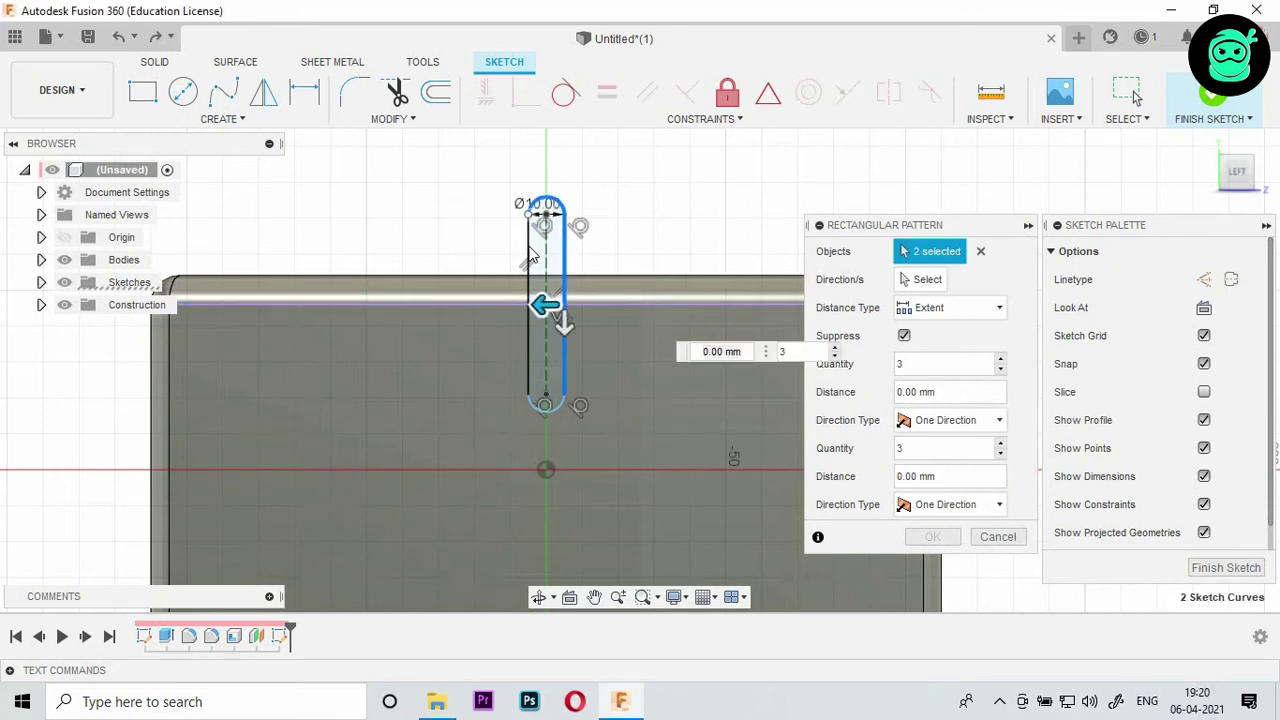
click(546, 408)
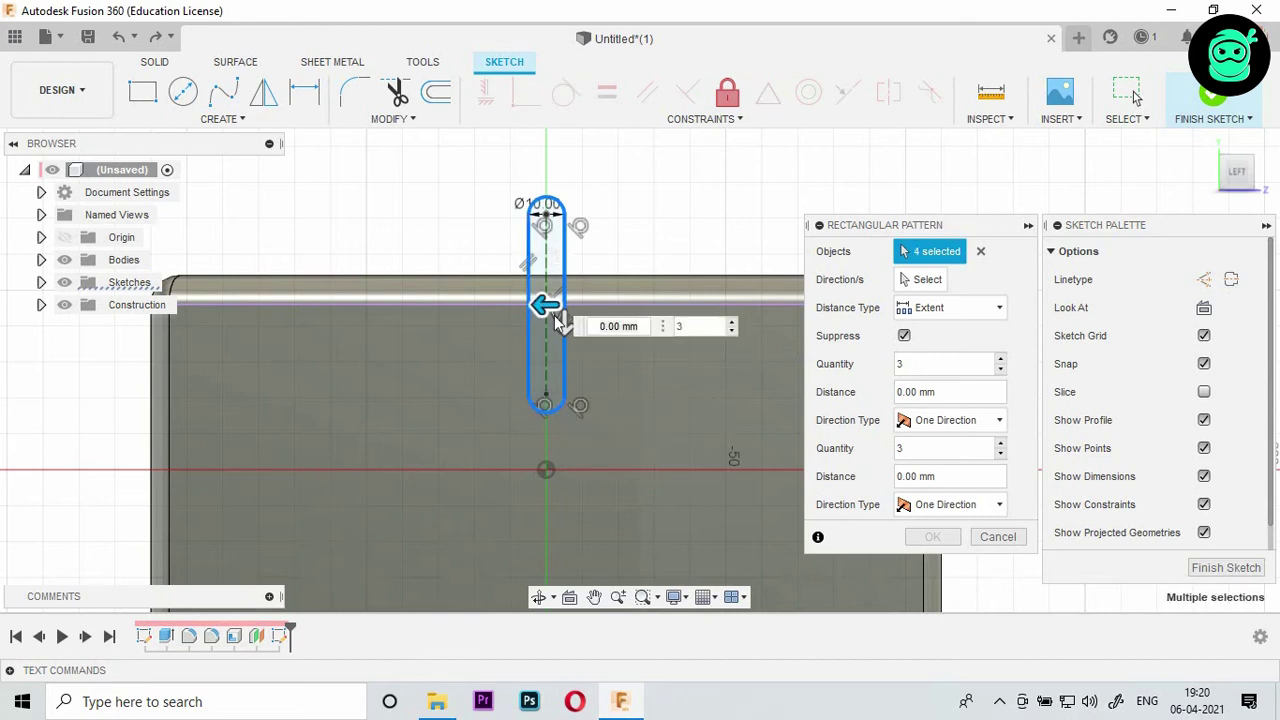
click(925, 282)
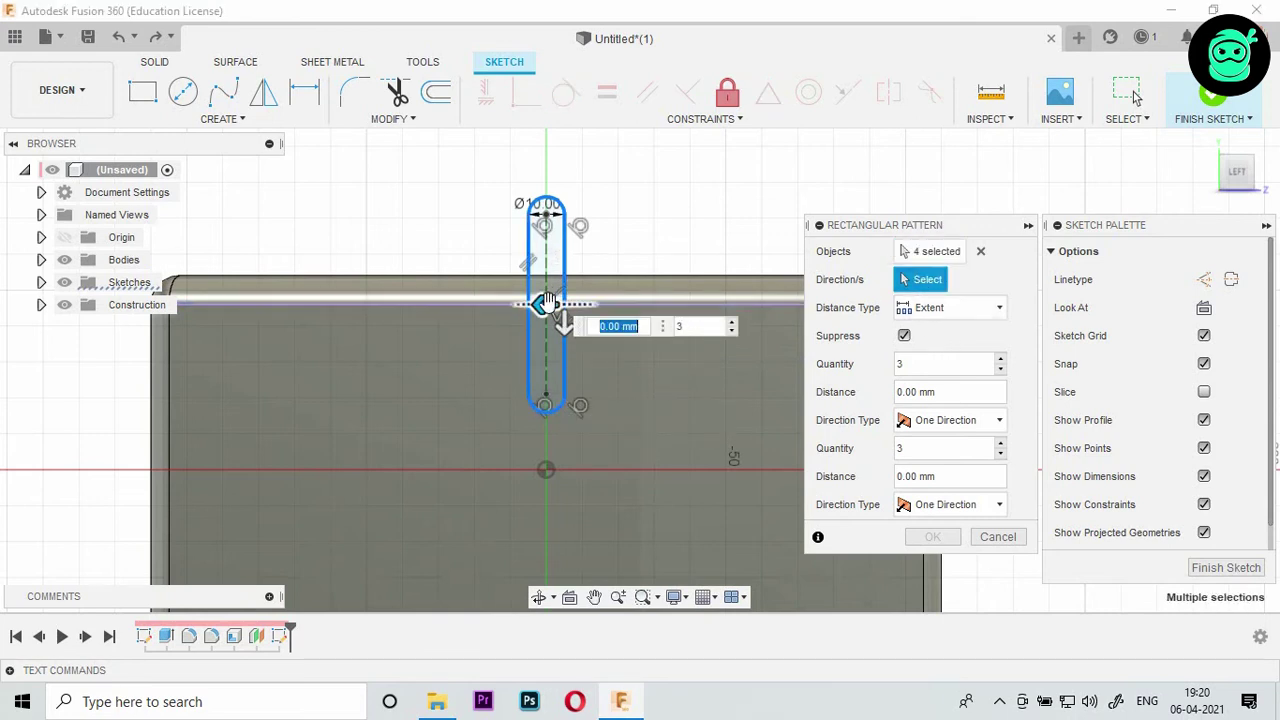
drag(548, 305, 649, 325)
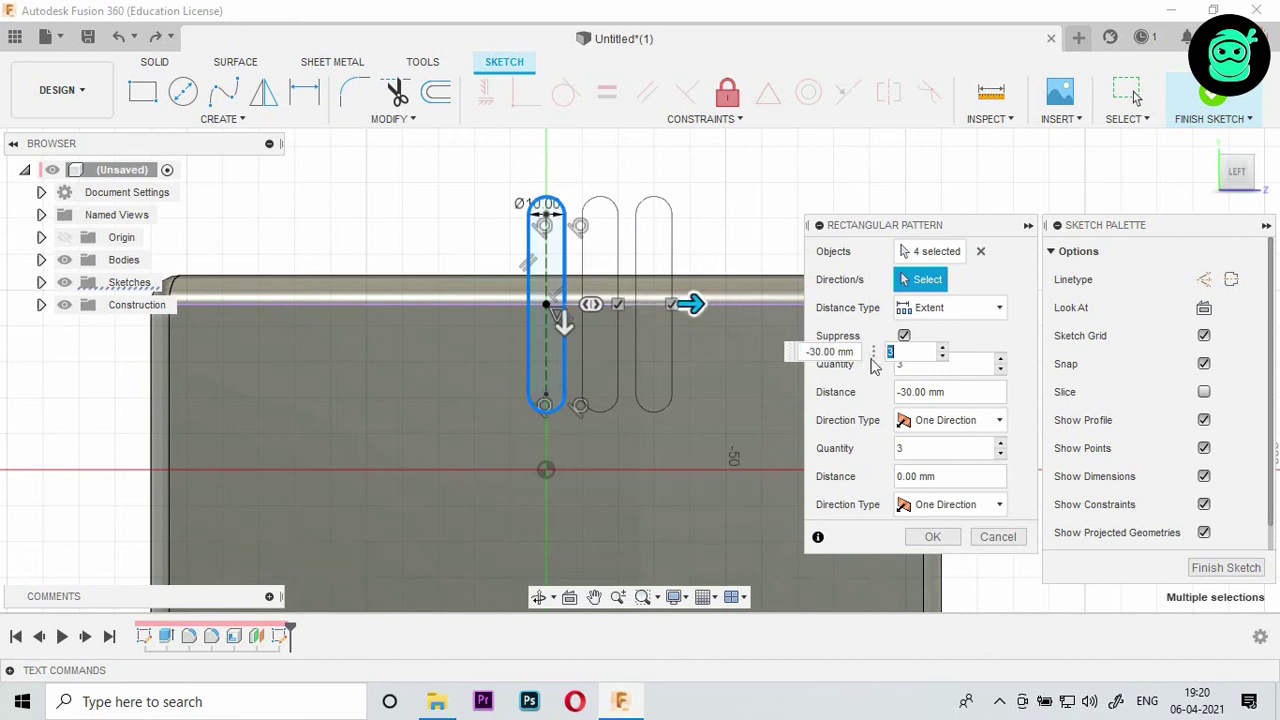
click(916, 351)
text(5)
key(Return)
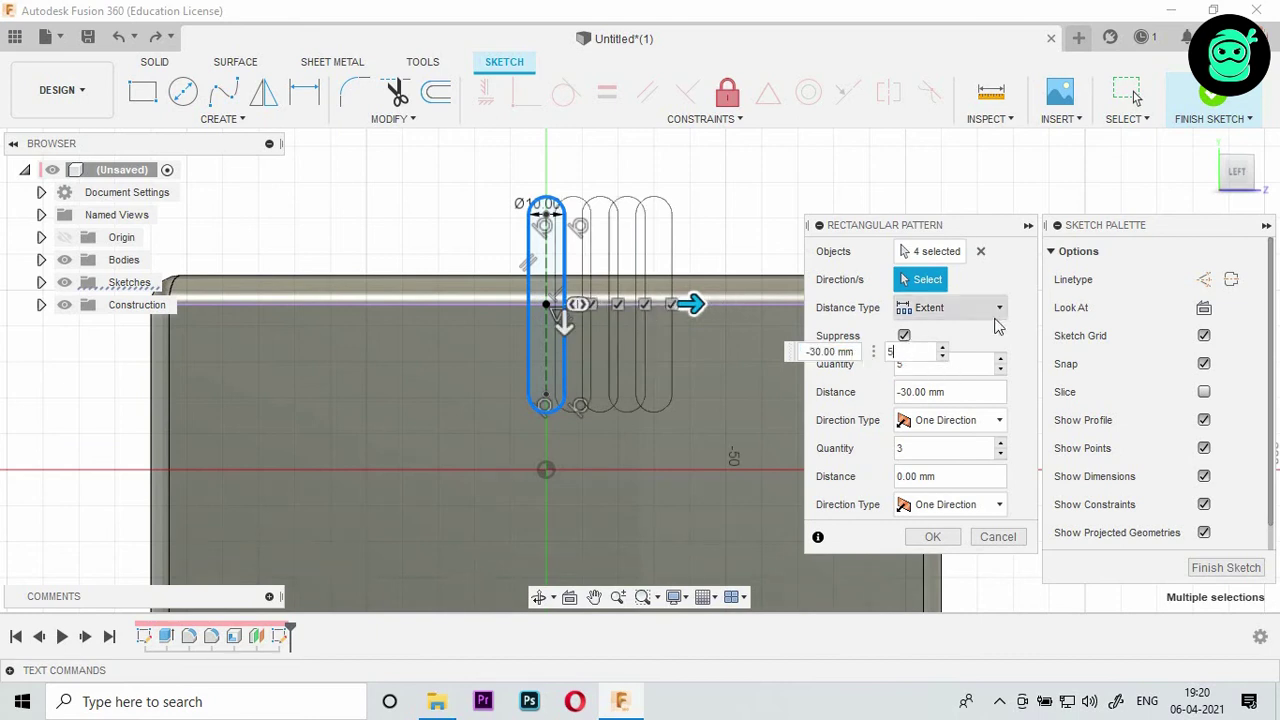
click(982, 421)
click(962, 467)
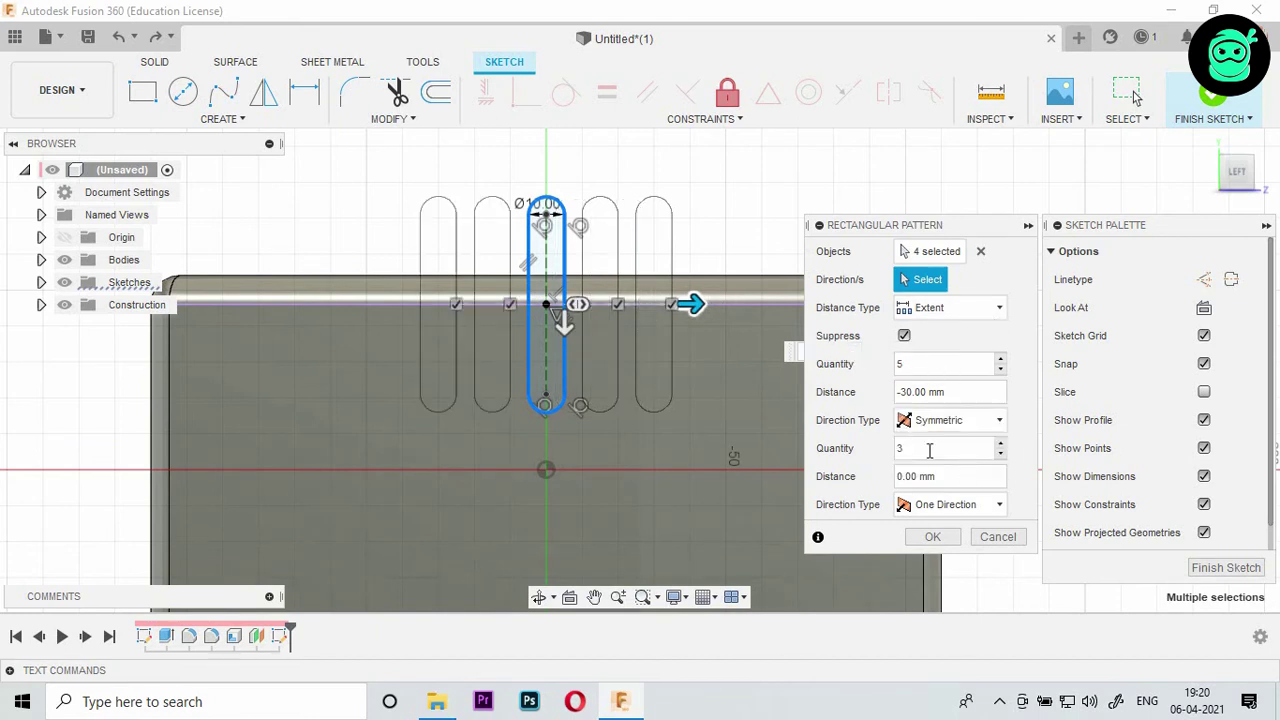
click(695, 302)
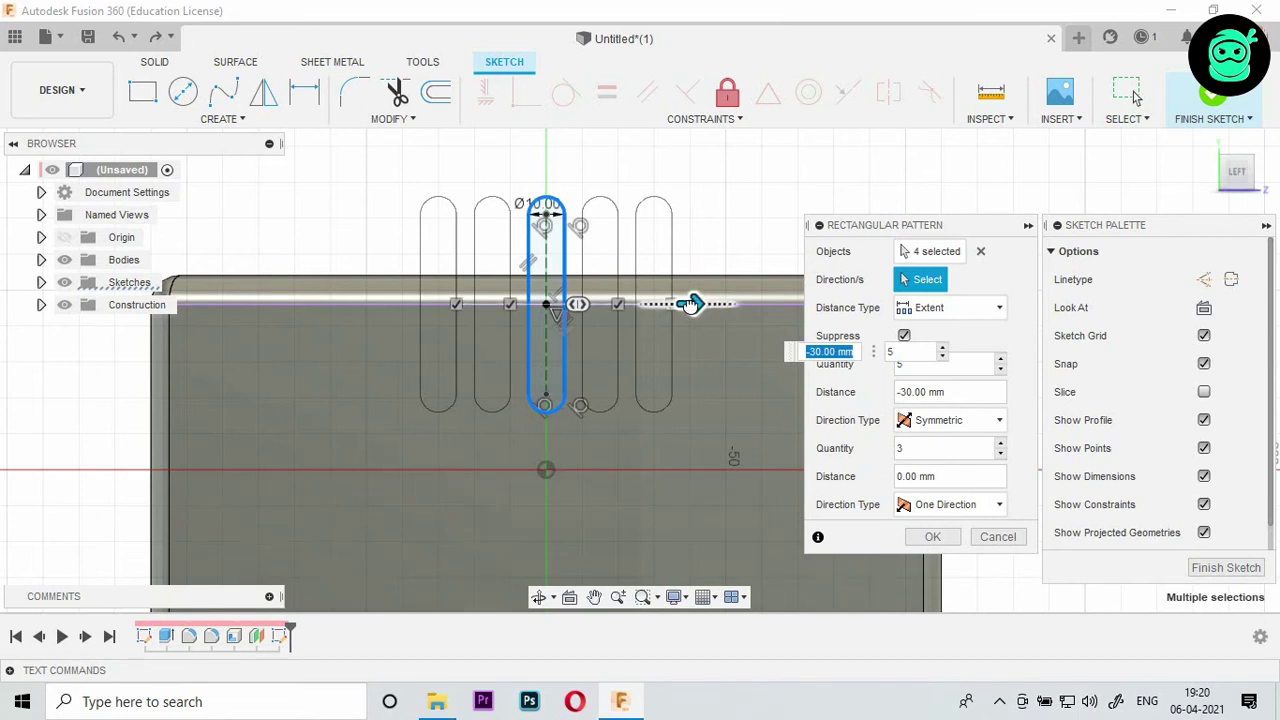
click(933, 538)
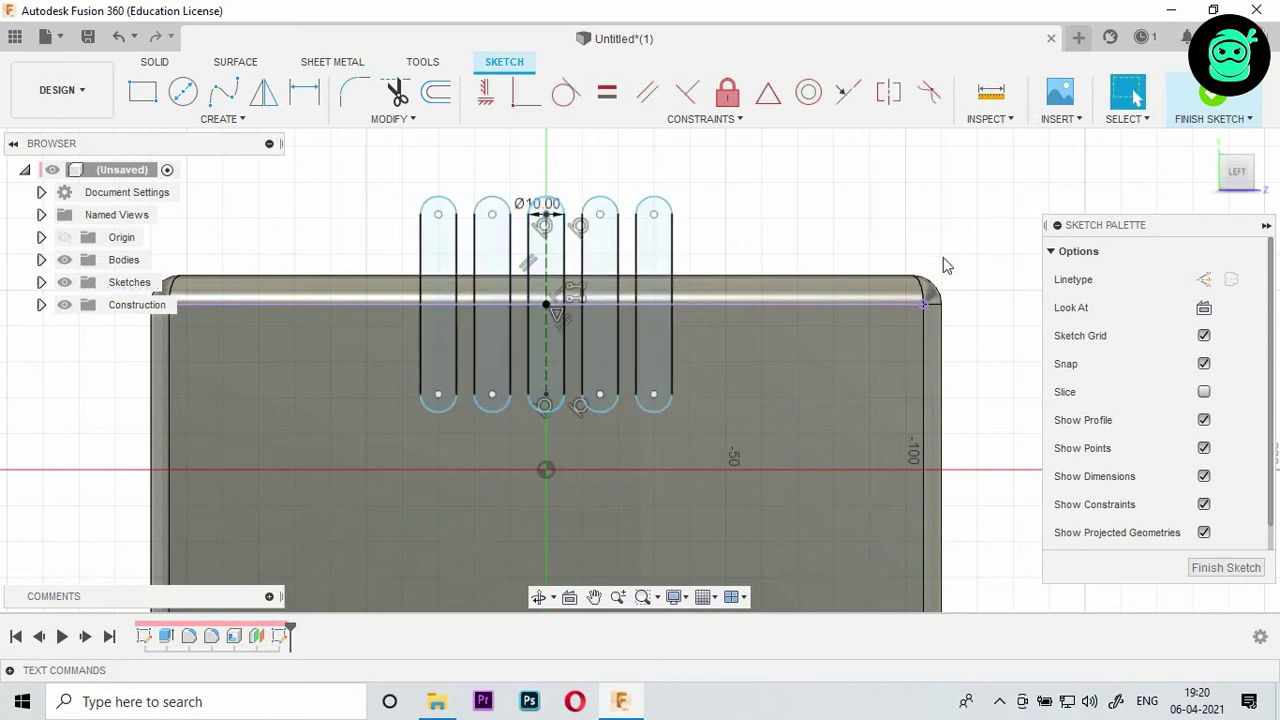
Step: Finish the five-slot sketch and orbit to view the slot outlines from above
click(1226, 567)
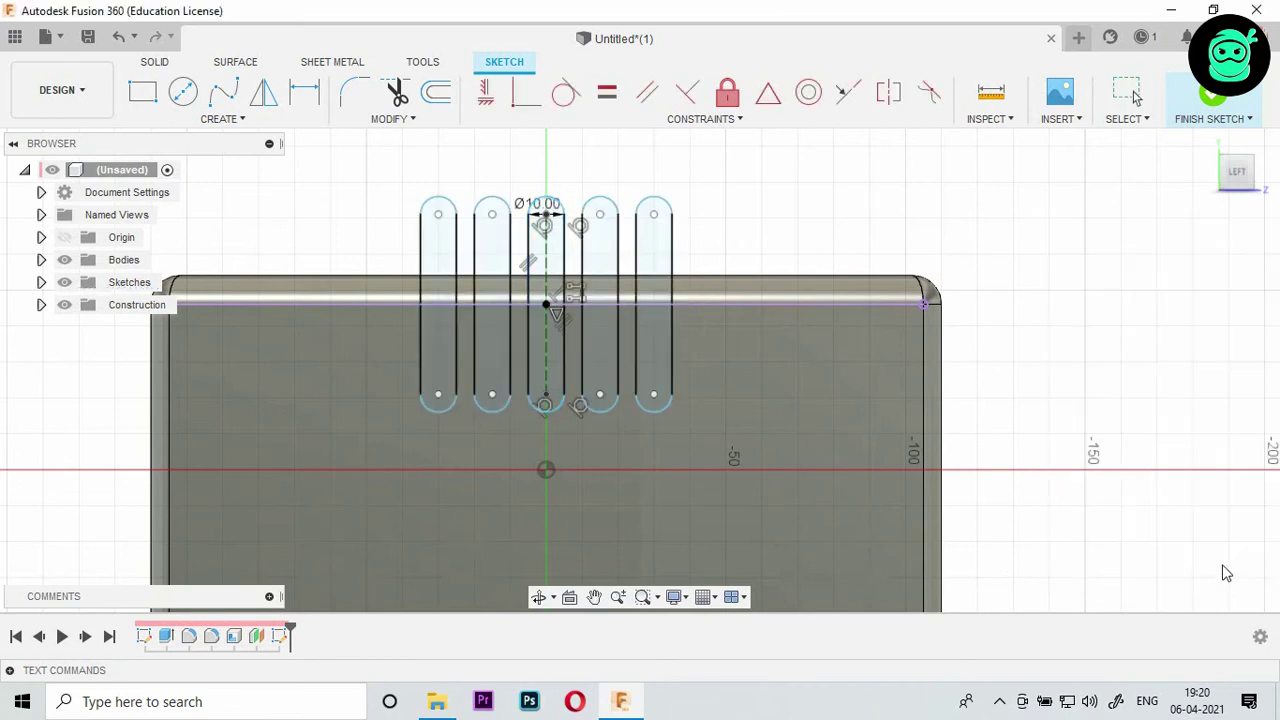
mouse_move(1249, 168)
mouse_down()
mouse_move(1276, 212)
mouse_move(1049, 200)
mouse_up()
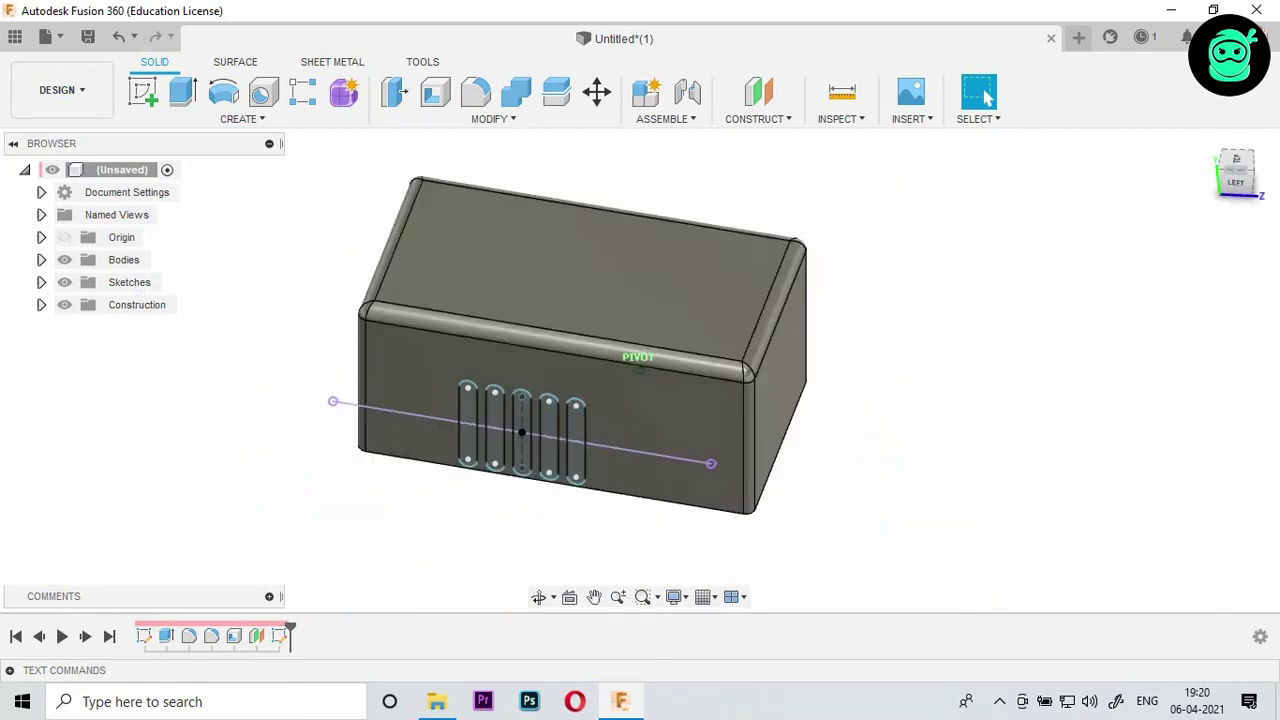
scroll(720, 330, up, 2)
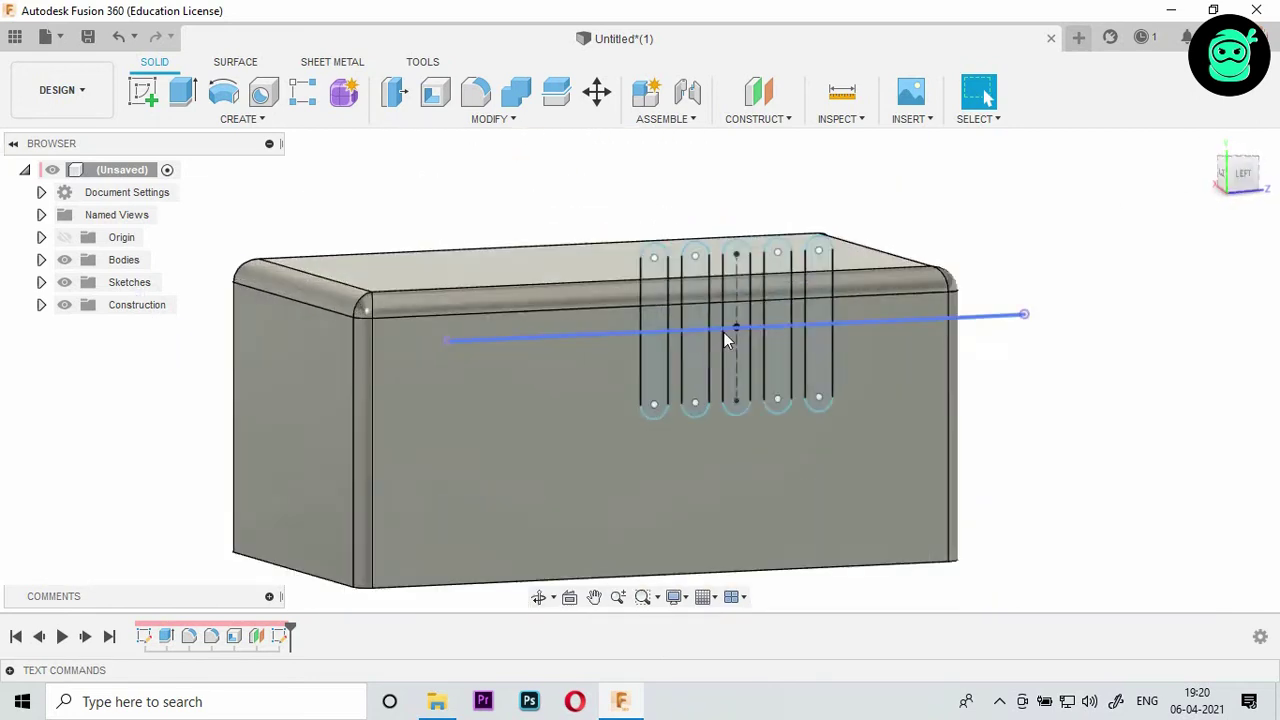
scroll(720, 330, up, 2)
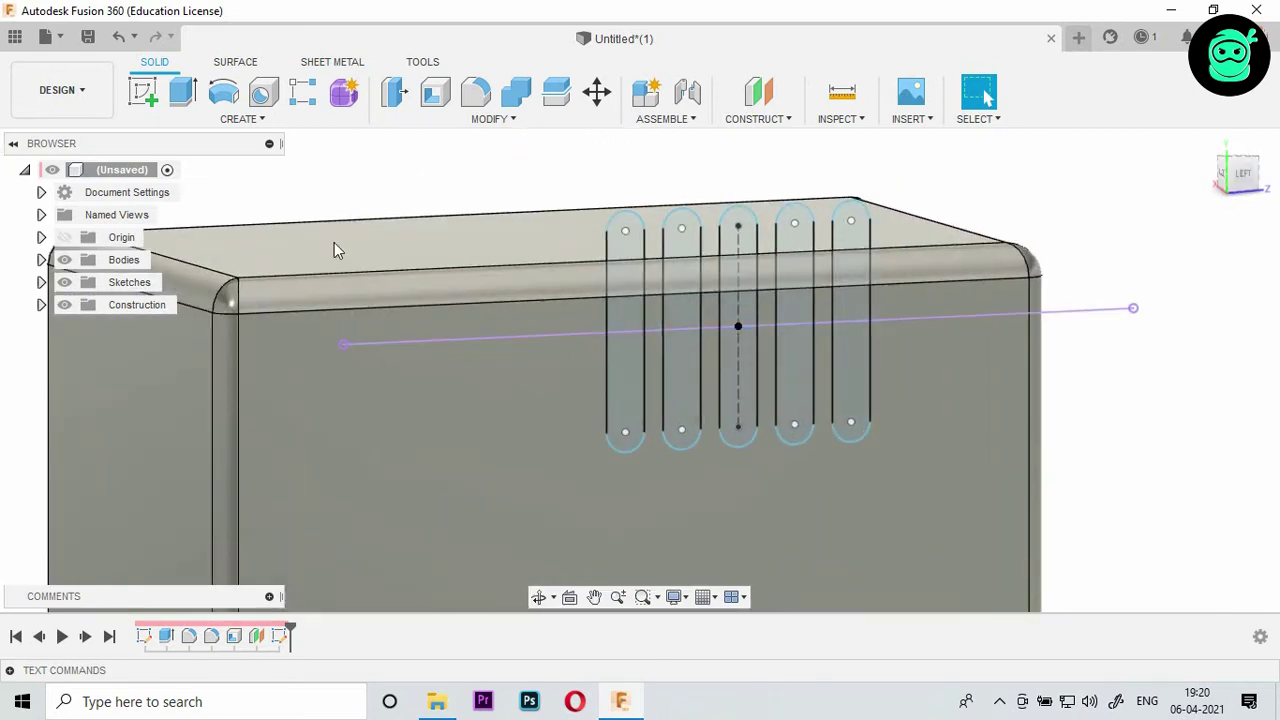
Step: Try Extrude and Hole on the slot profiles, cancelling both without applying
click(182, 100)
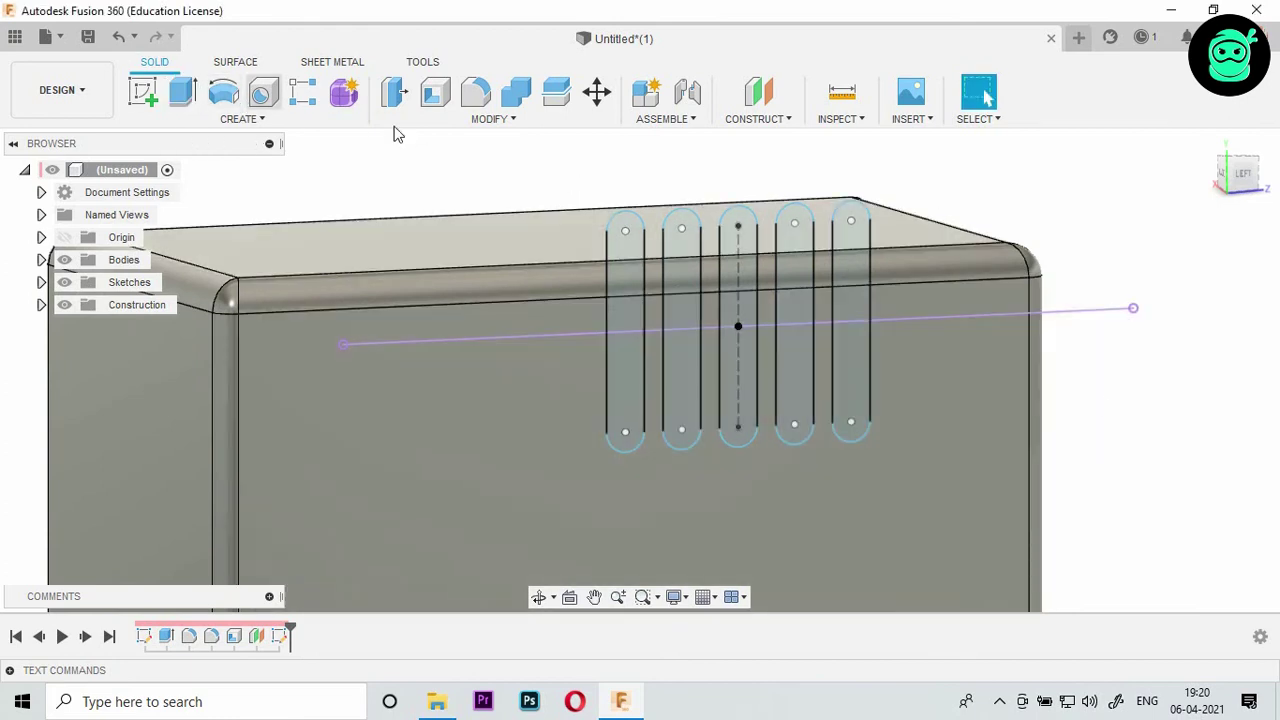
scroll(443, 243, down, 2)
scroll(443, 243, down, 1)
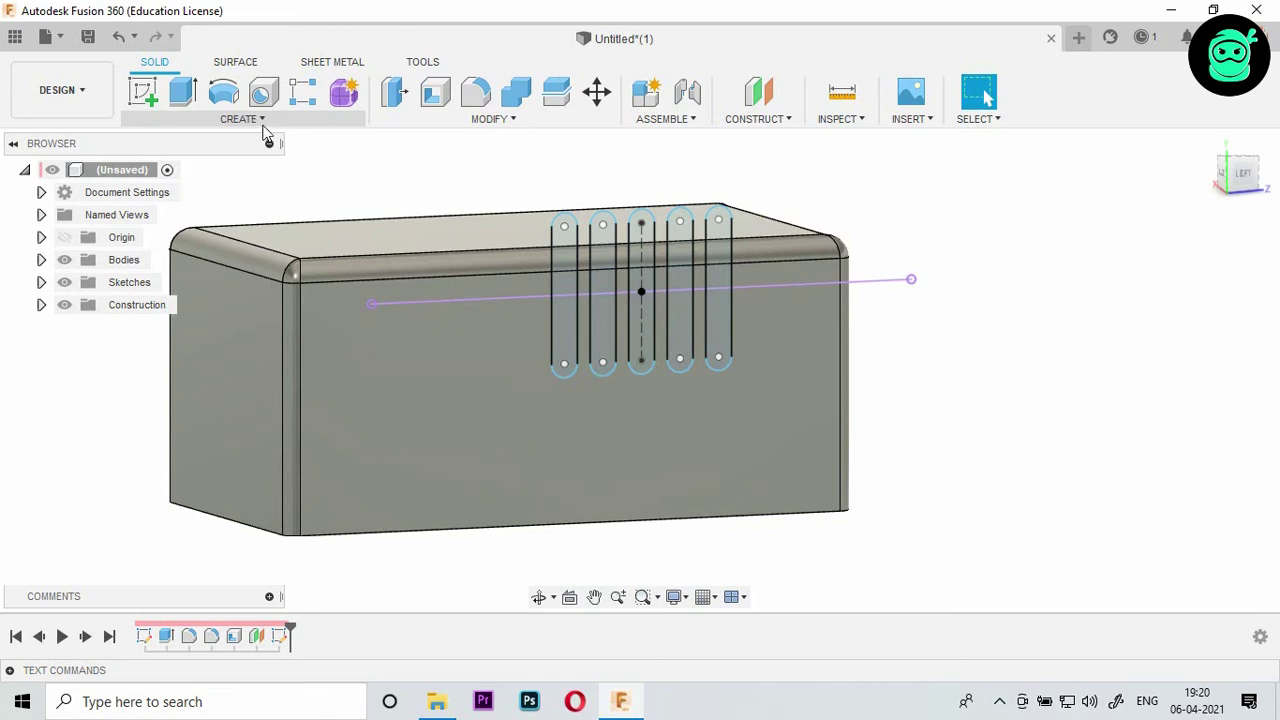
click(263, 92)
click(1215, 472)
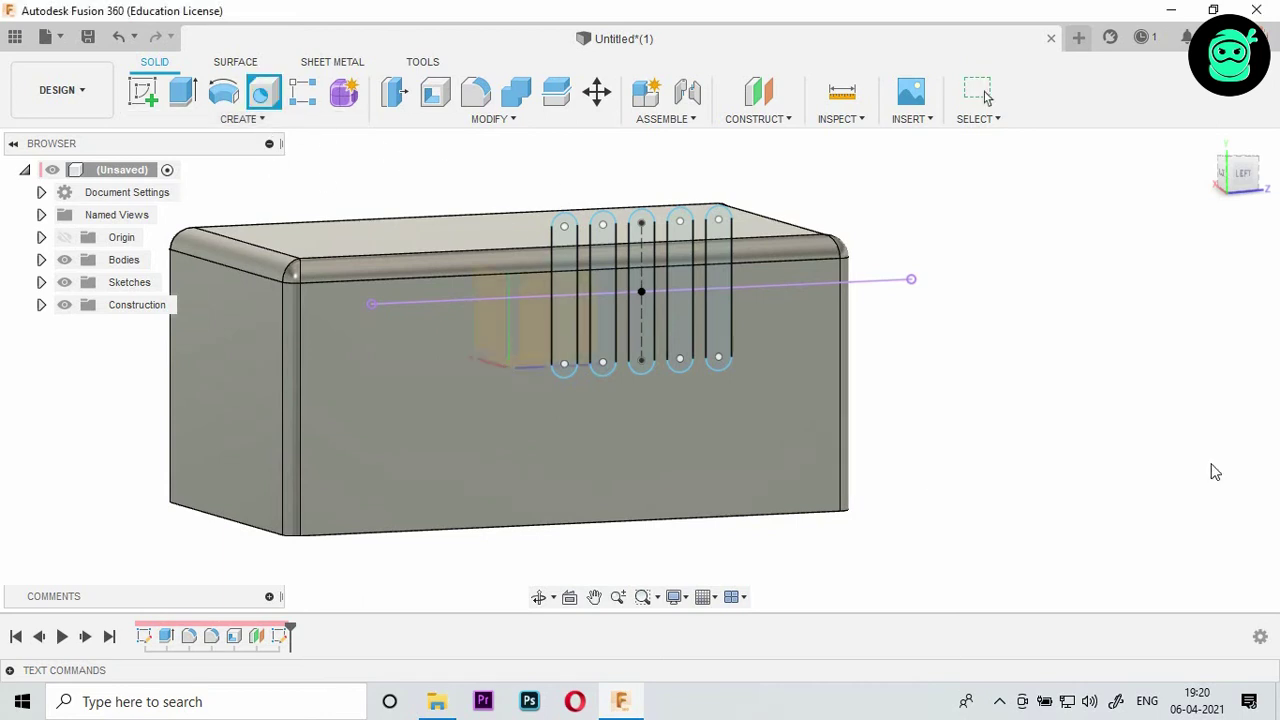
scroll(683, 162, up, 1)
scroll(683, 162, up, 1)
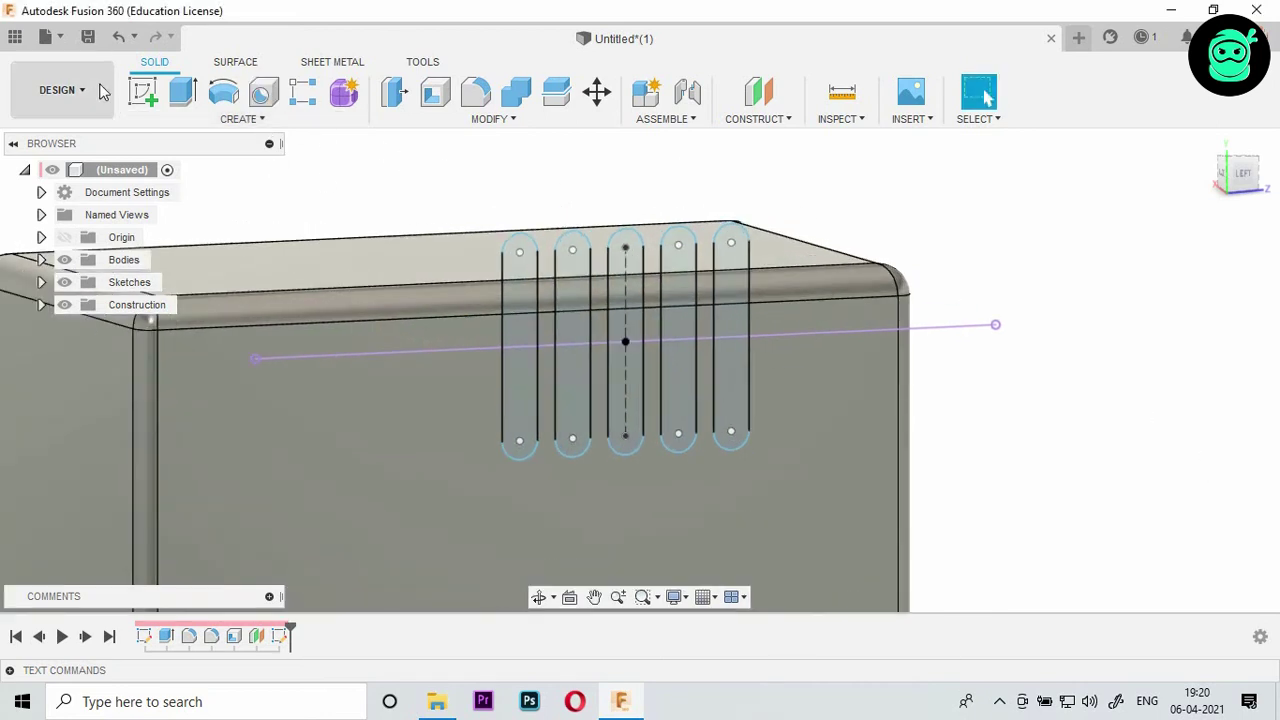
click(214, 125)
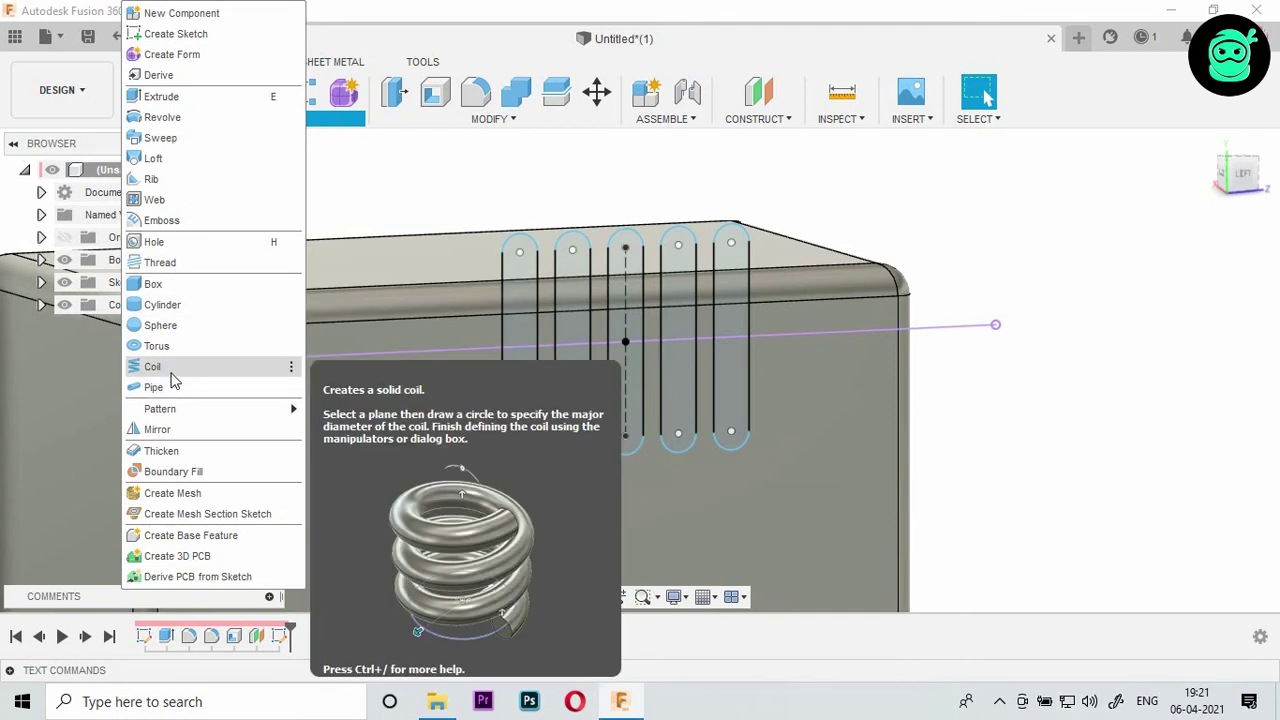
scroll(1000, 335, down, 3)
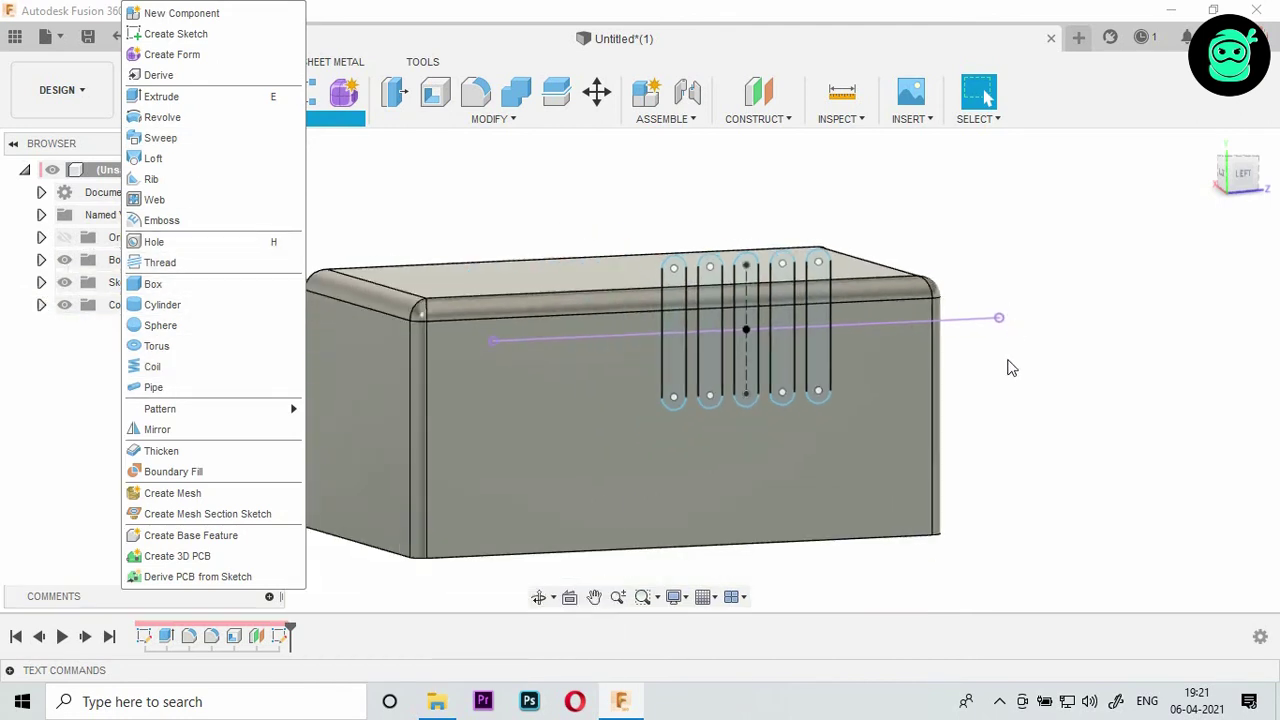
click(1083, 438)
scroll(1000, 345, up, 3)
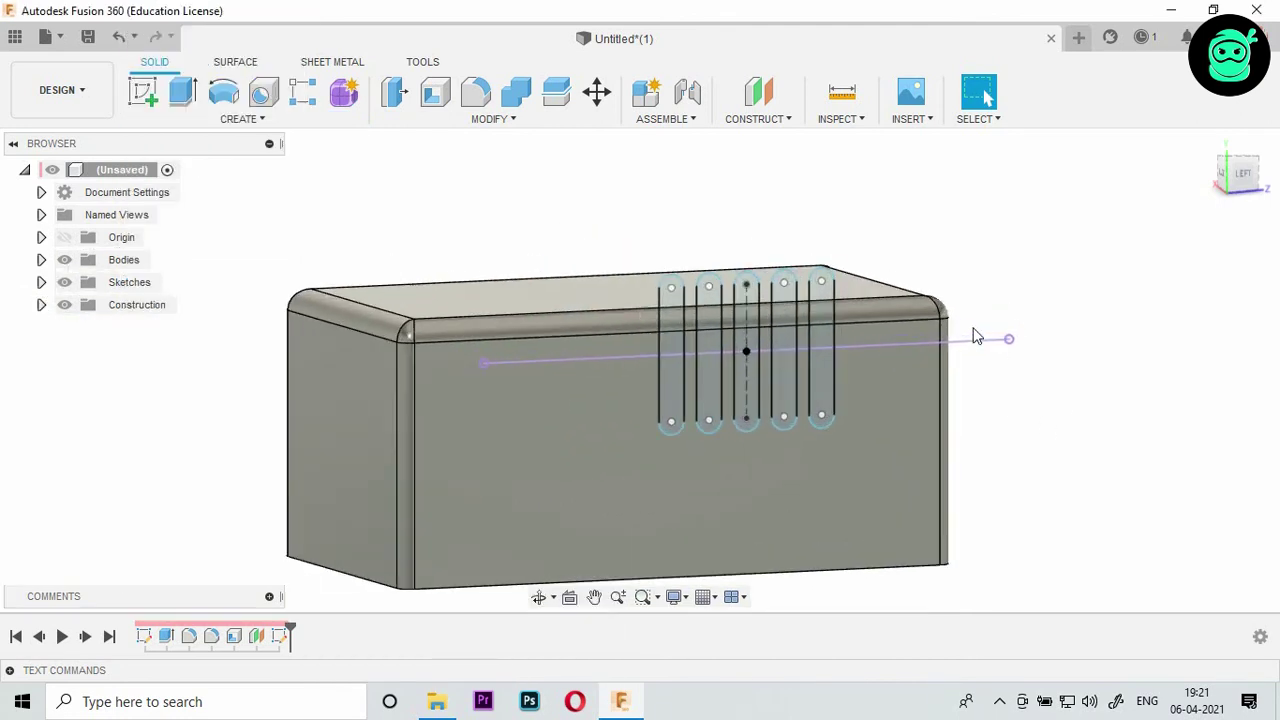
click(240, 122)
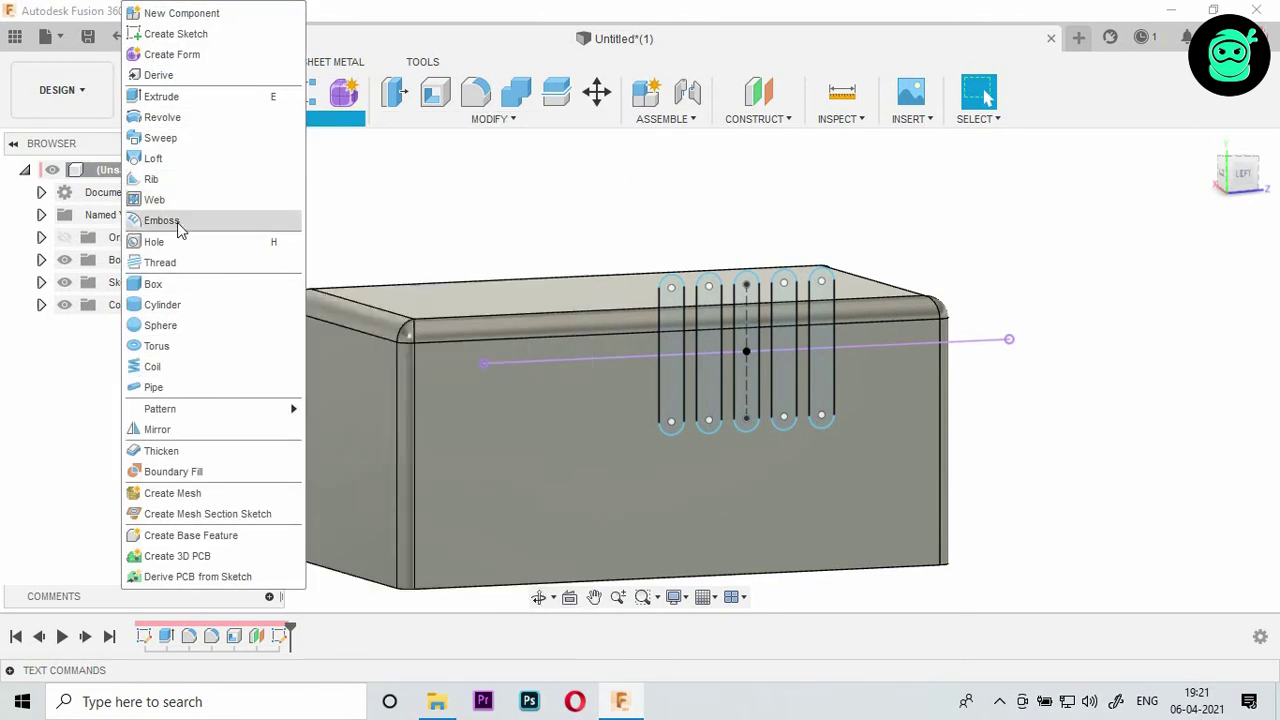
key(Escape)
click(1224, 398)
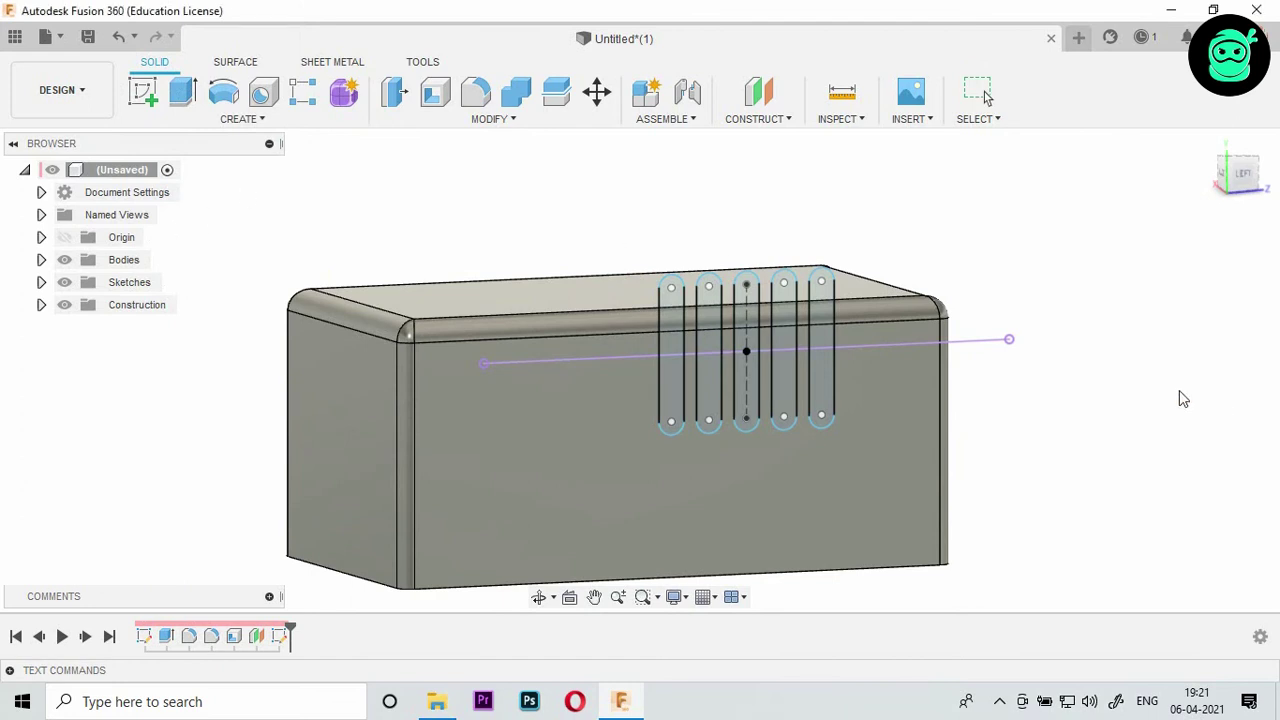
click(212, 120)
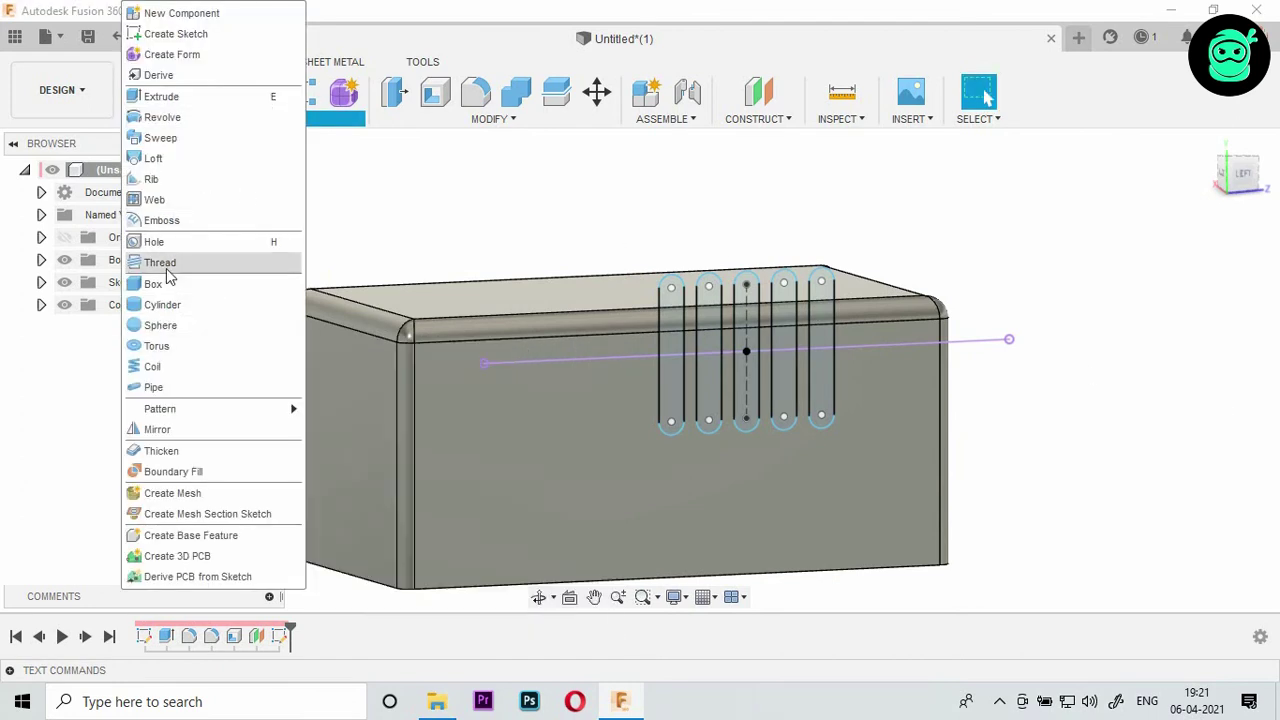
Step: Select both halves of all five slot profiles, ten profiles in total, for embossing
key(Escape)
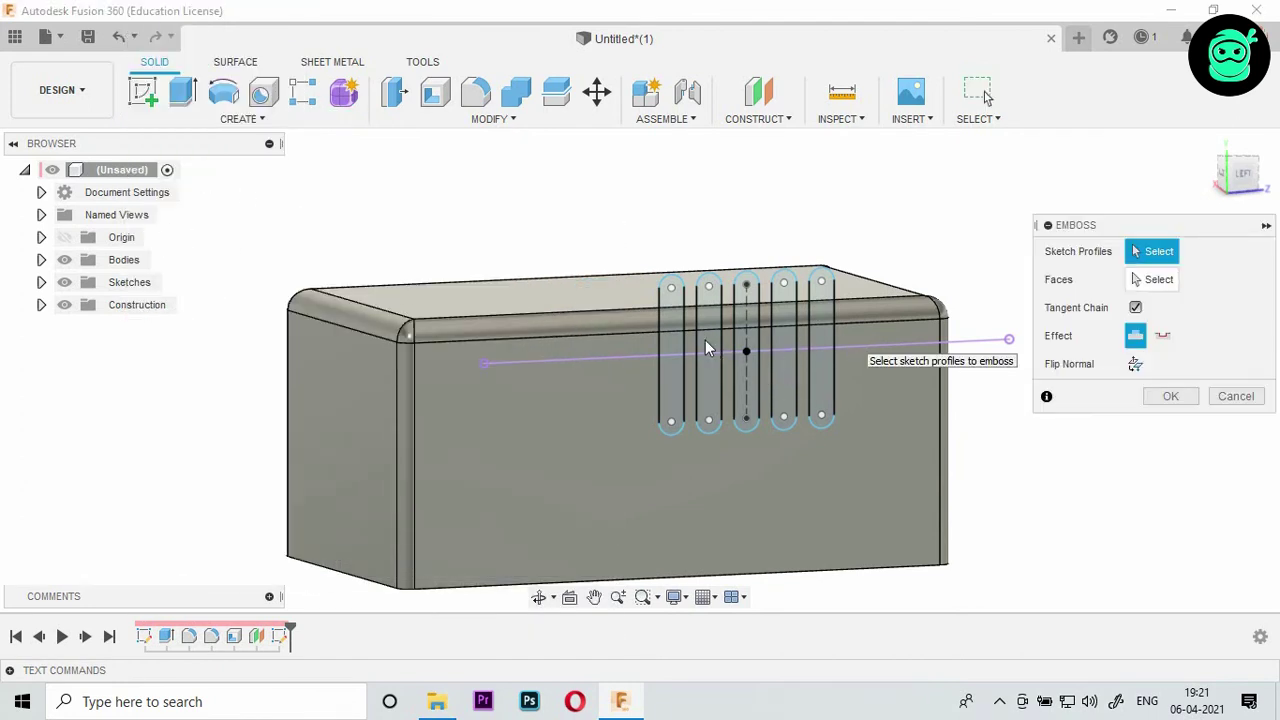
scroll(704, 339, up, 3)
click(632, 339)
click(629, 424)
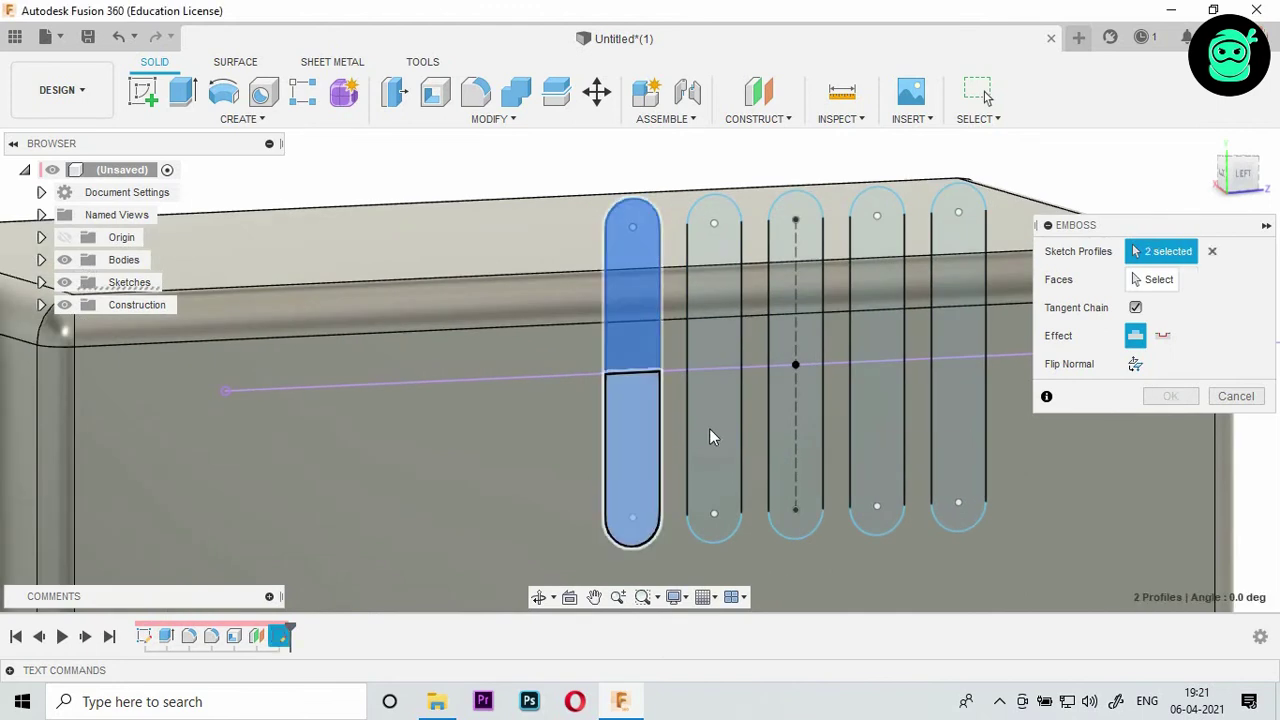
click(717, 374)
click(713, 314)
click(799, 303)
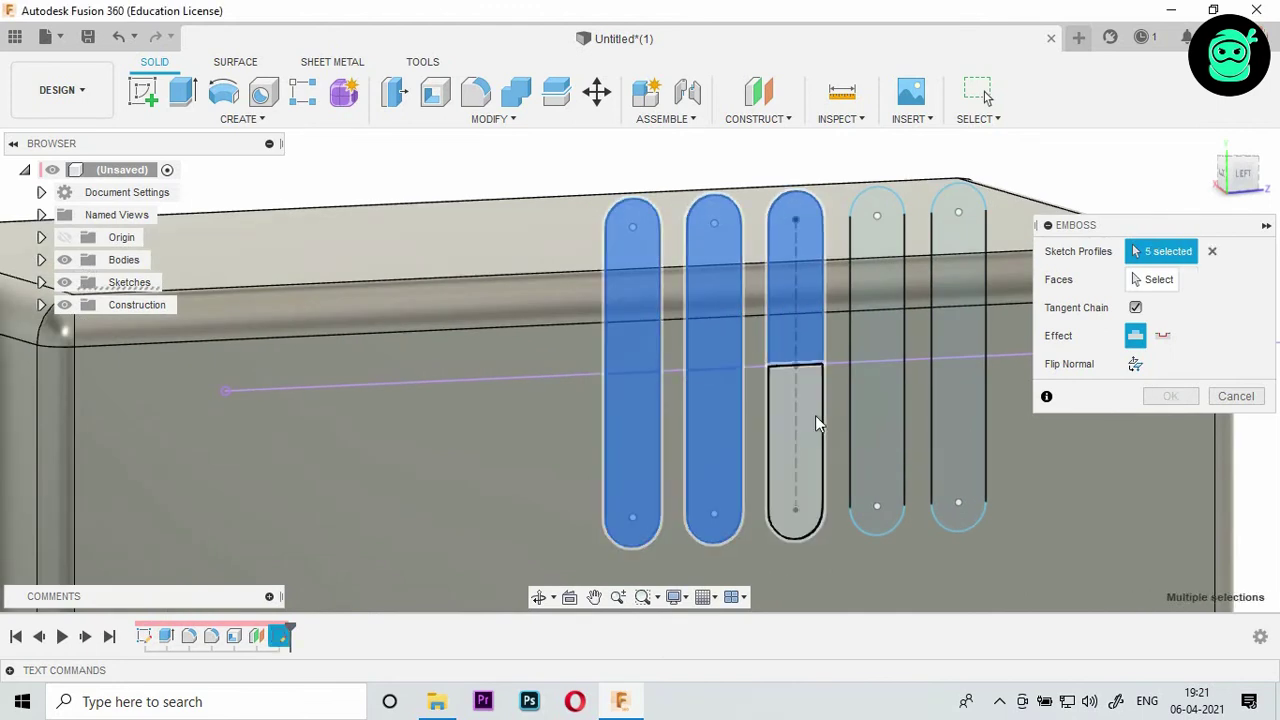
click(815, 415)
click(883, 405)
click(878, 288)
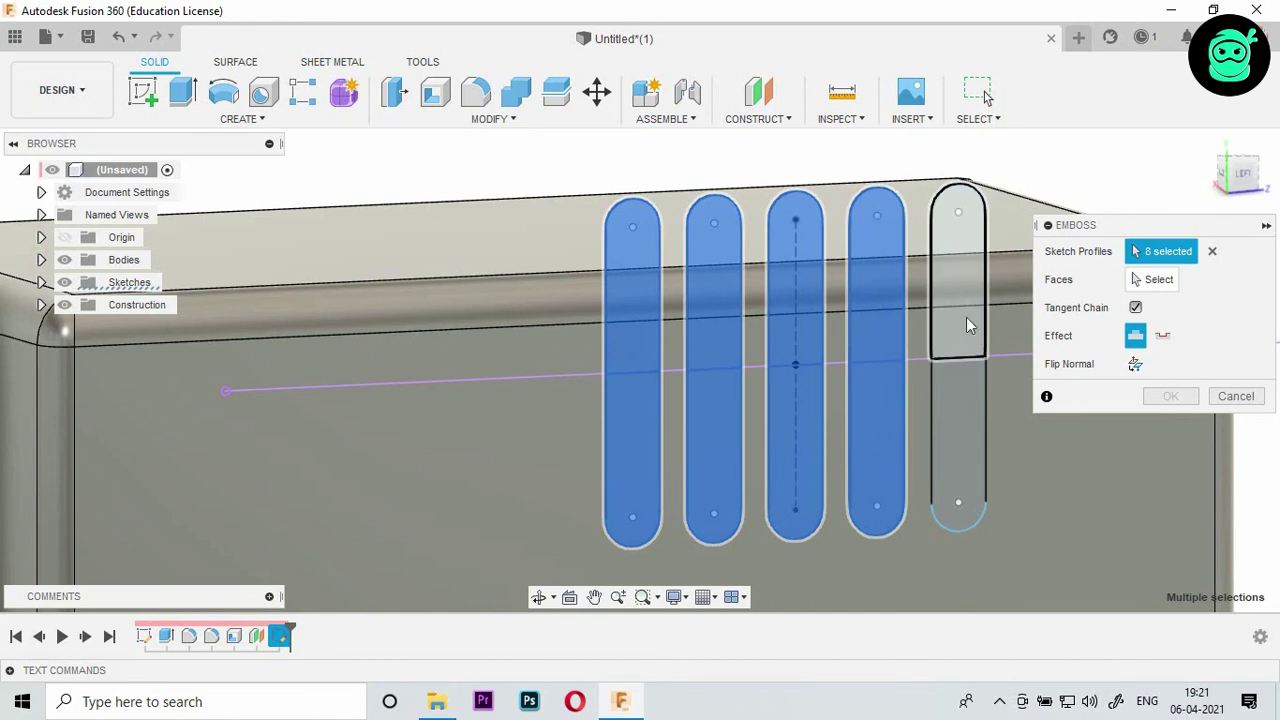
click(966, 317)
click(969, 421)
scroll(540, 272, down, 2)
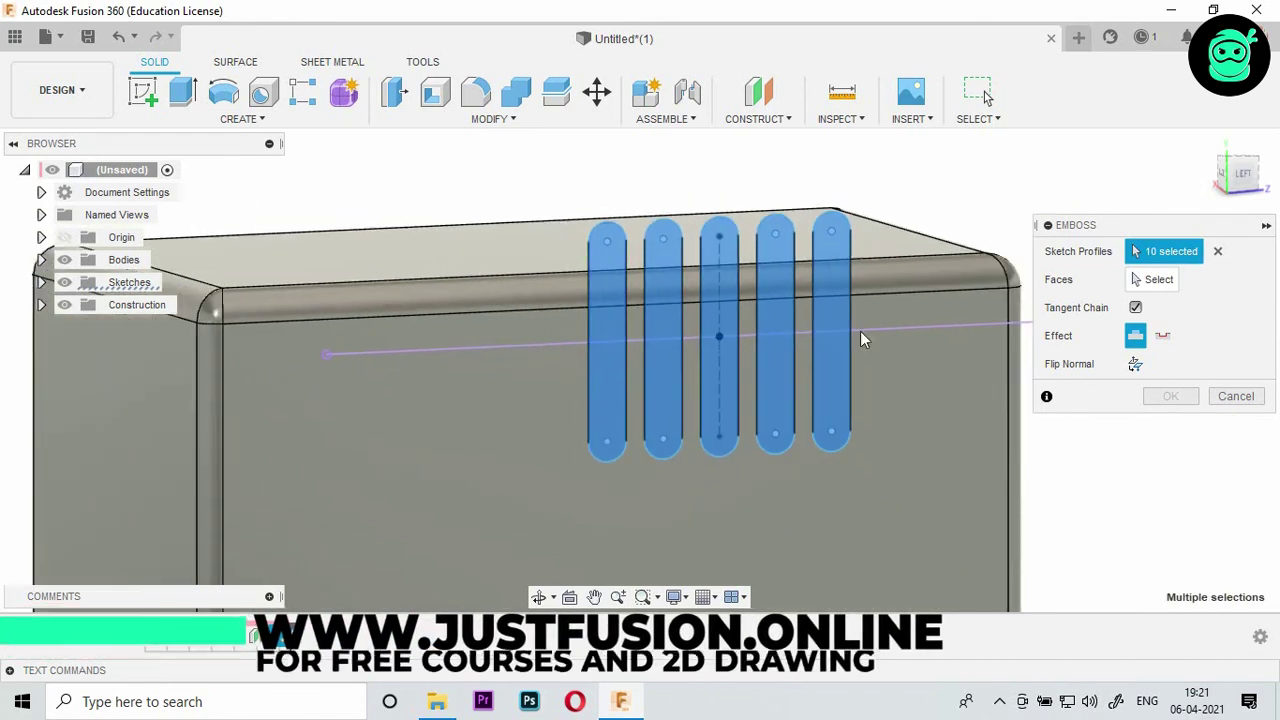
Step: Deboss the slots -2.00 mm into the box's face as a cut and commit it
click(1153, 279)
click(479, 418)
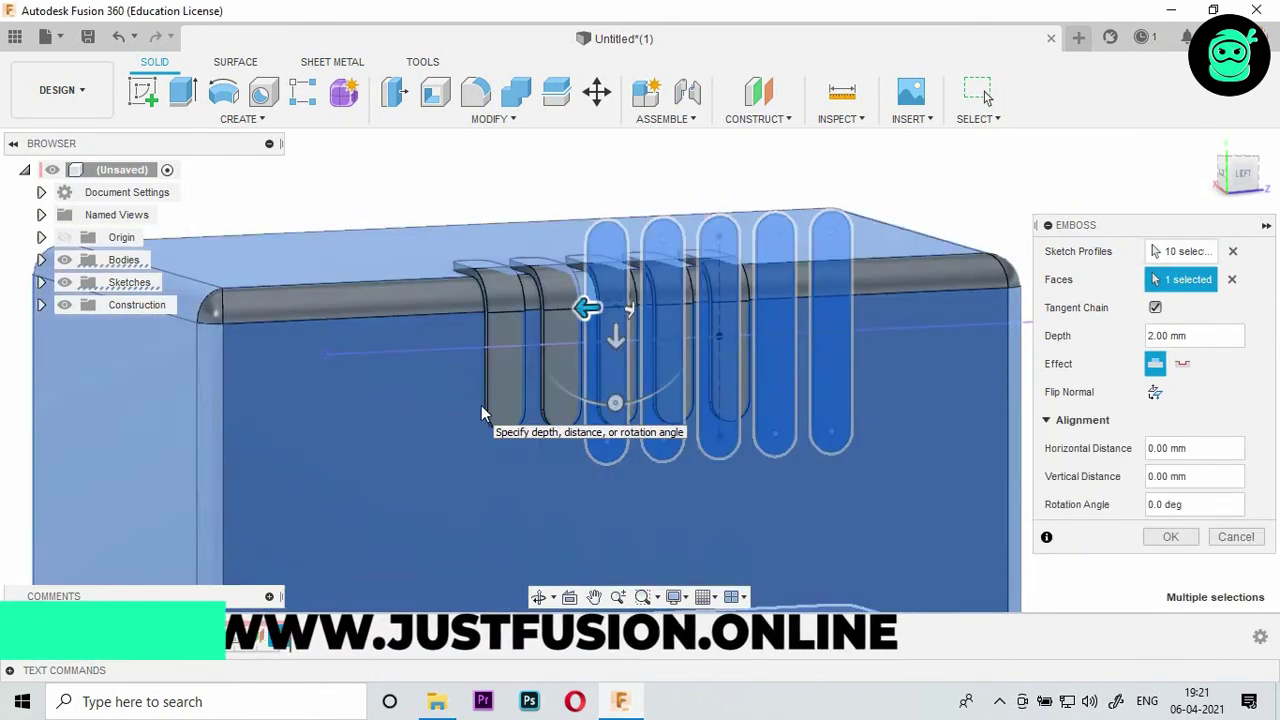
click(1182, 364)
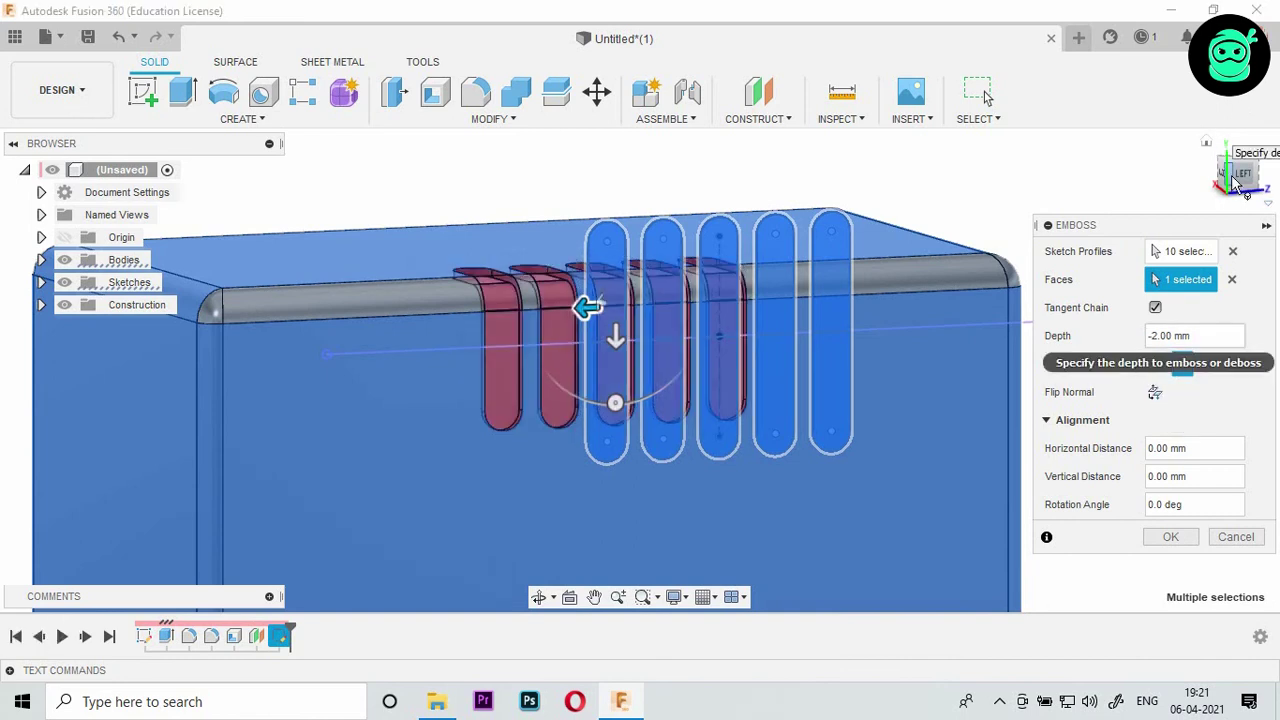
click(1206, 142)
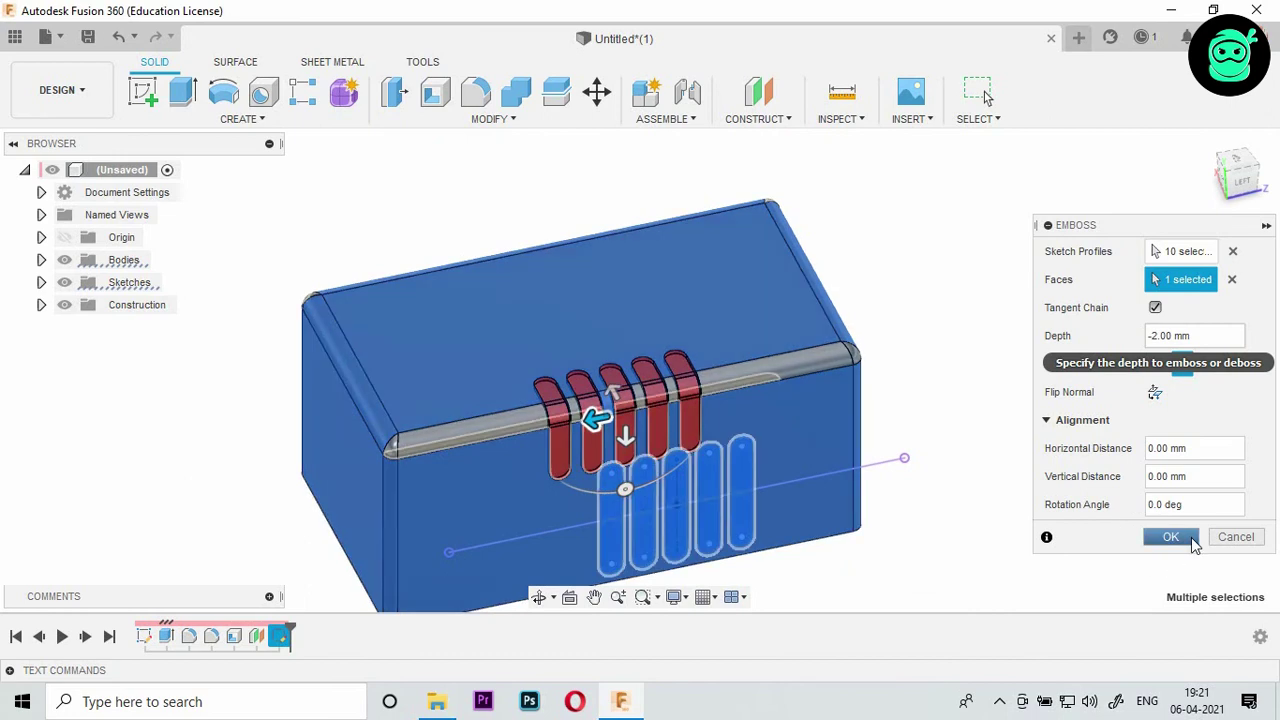
click(1192, 542)
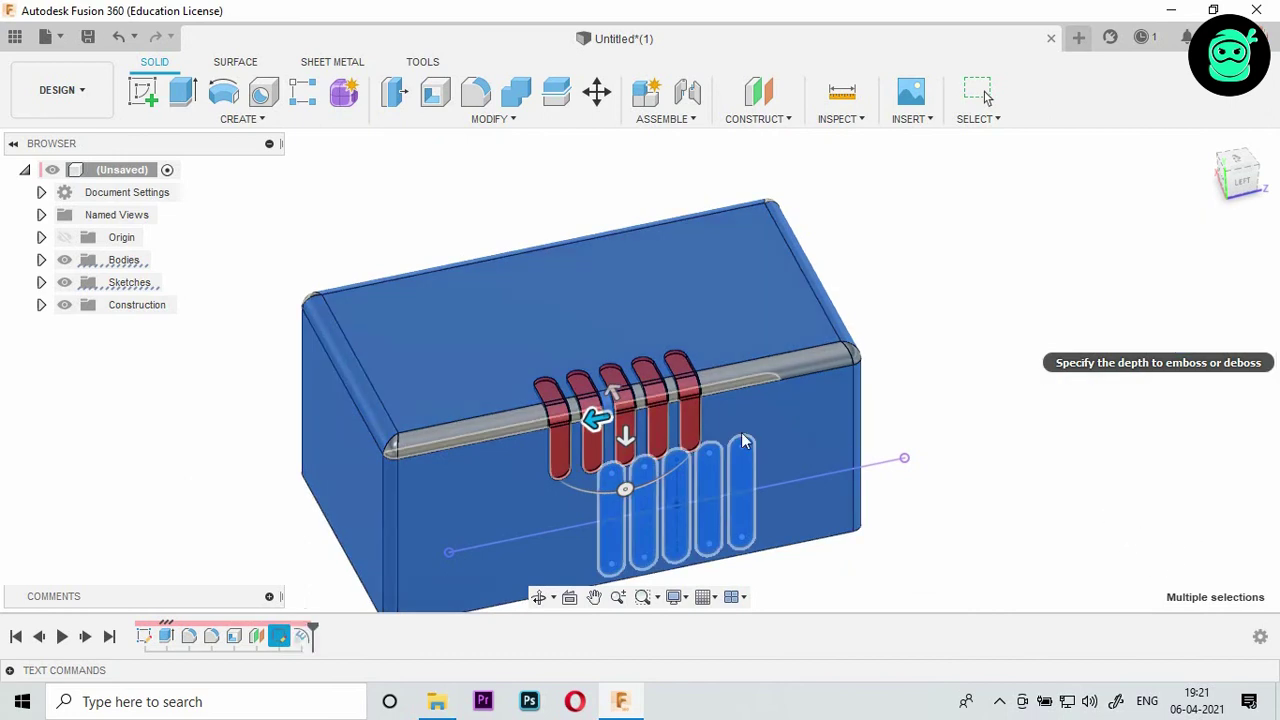
Step: Fillet the edge loops of the five vent slots, 40 edges in total, with a 1 mm radius
scroll(570, 437, up, 2)
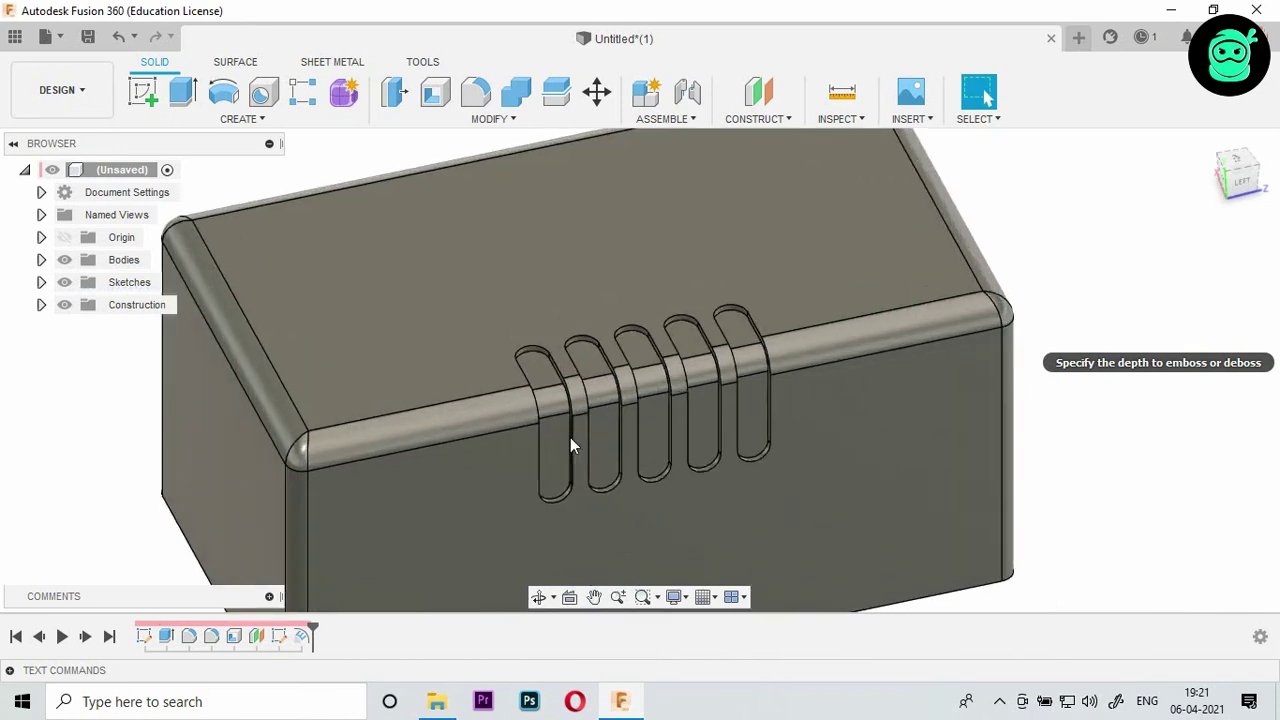
scroll(552, 383, up, 3)
scroll(540, 335, down, 3)
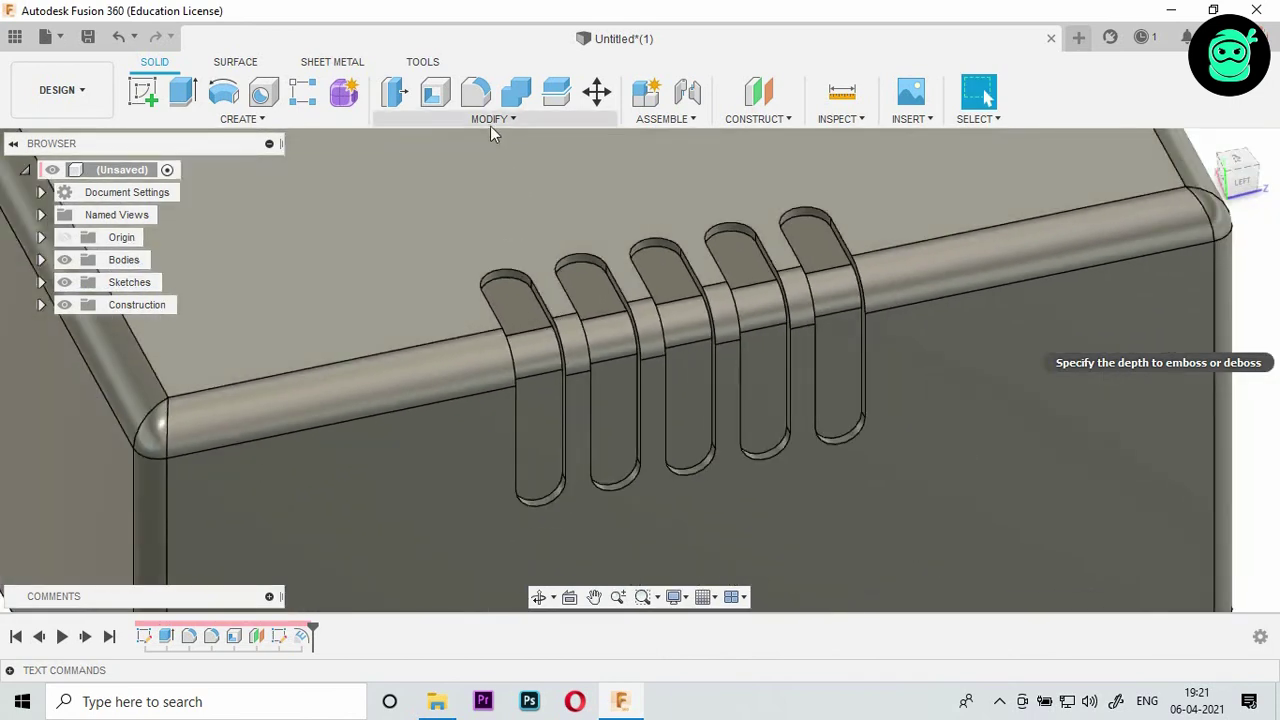
click(478, 92)
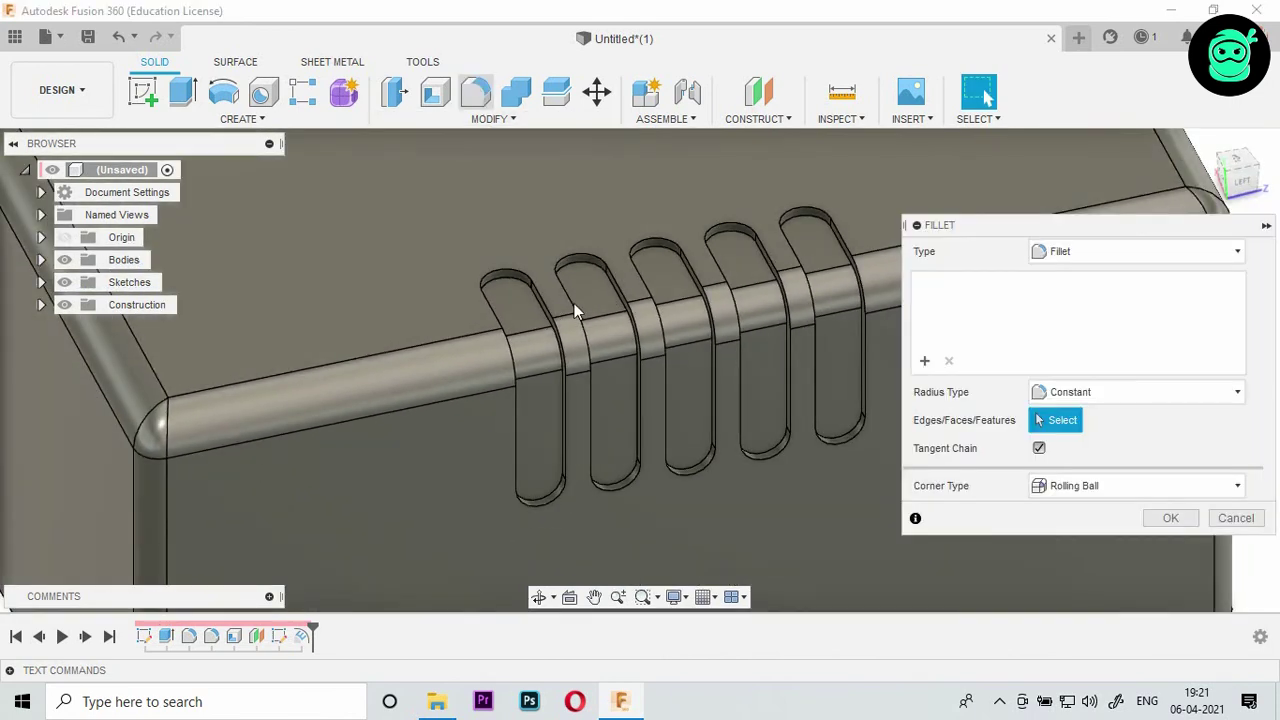
click(518, 272)
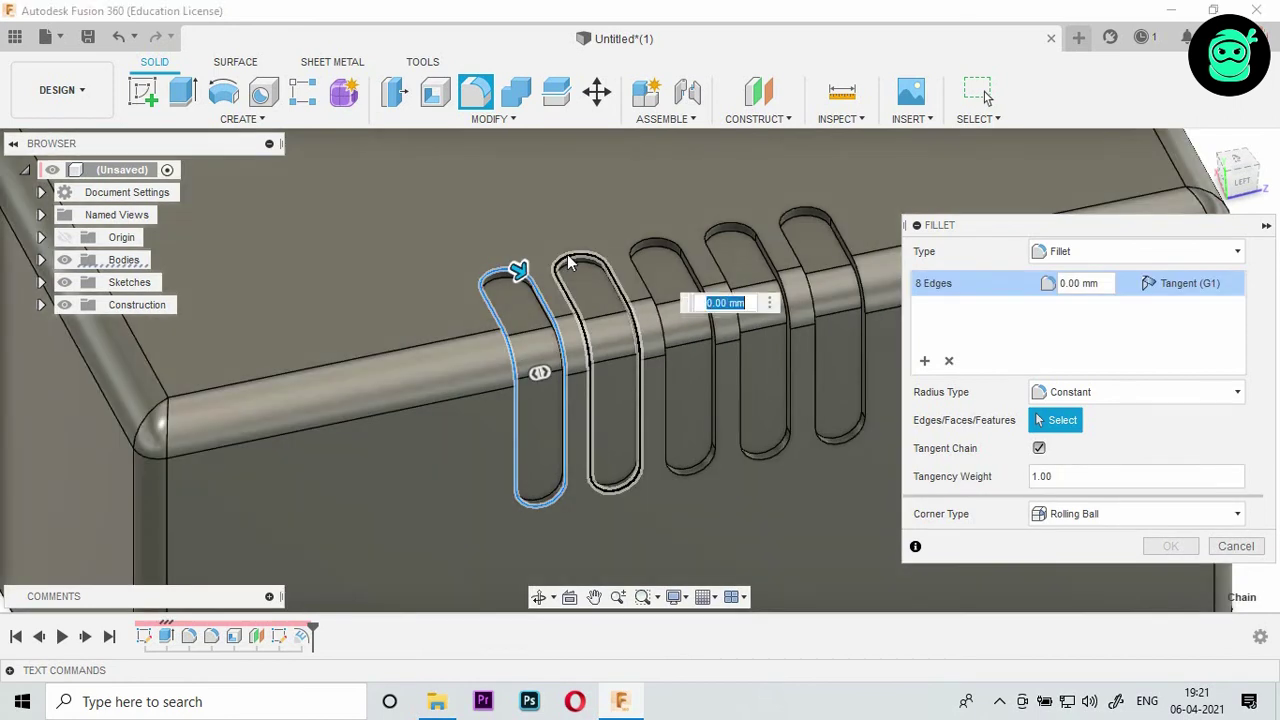
click(566, 262)
click(650, 235)
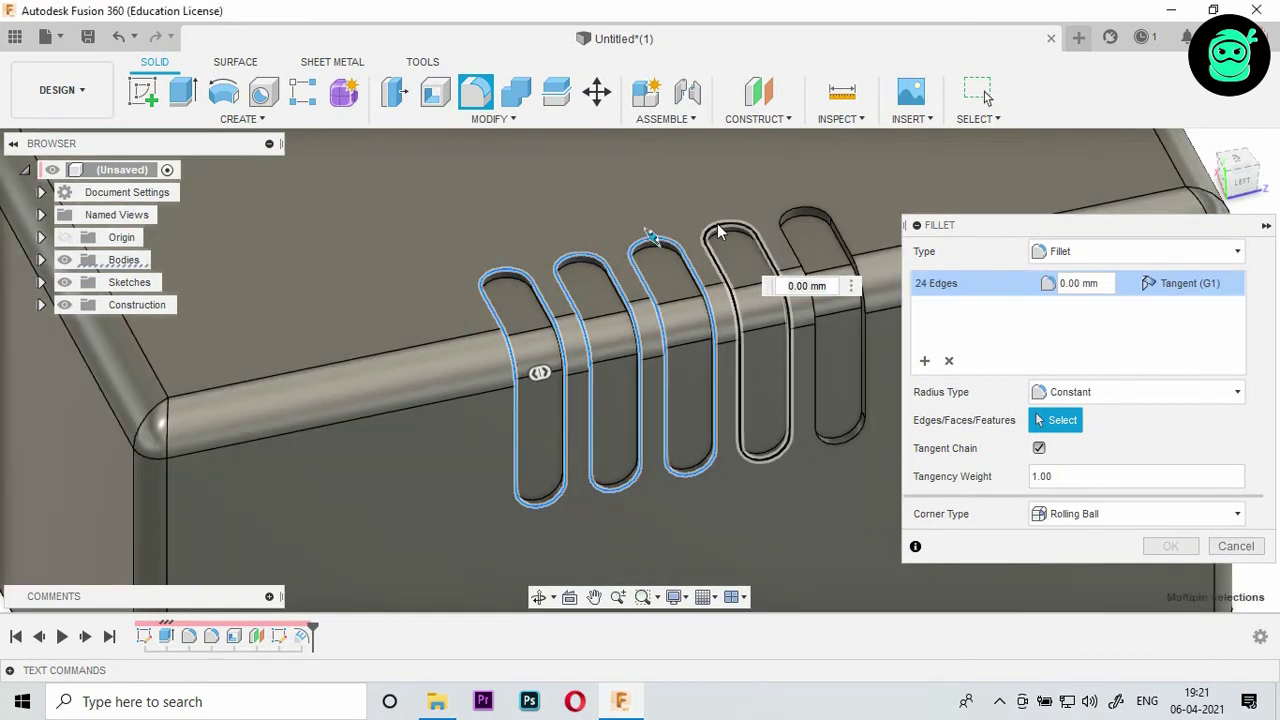
click(724, 220)
click(793, 212)
text(1)
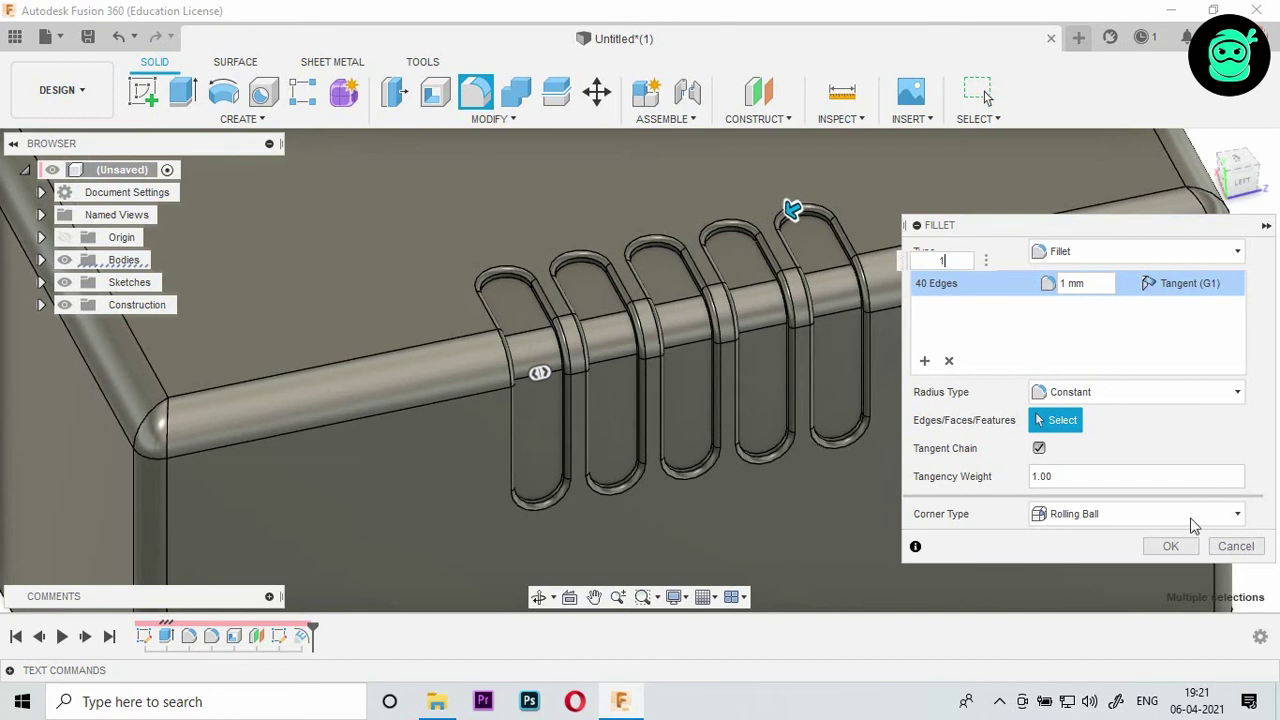
click(1170, 546)
scroll(991, 398, down, 3)
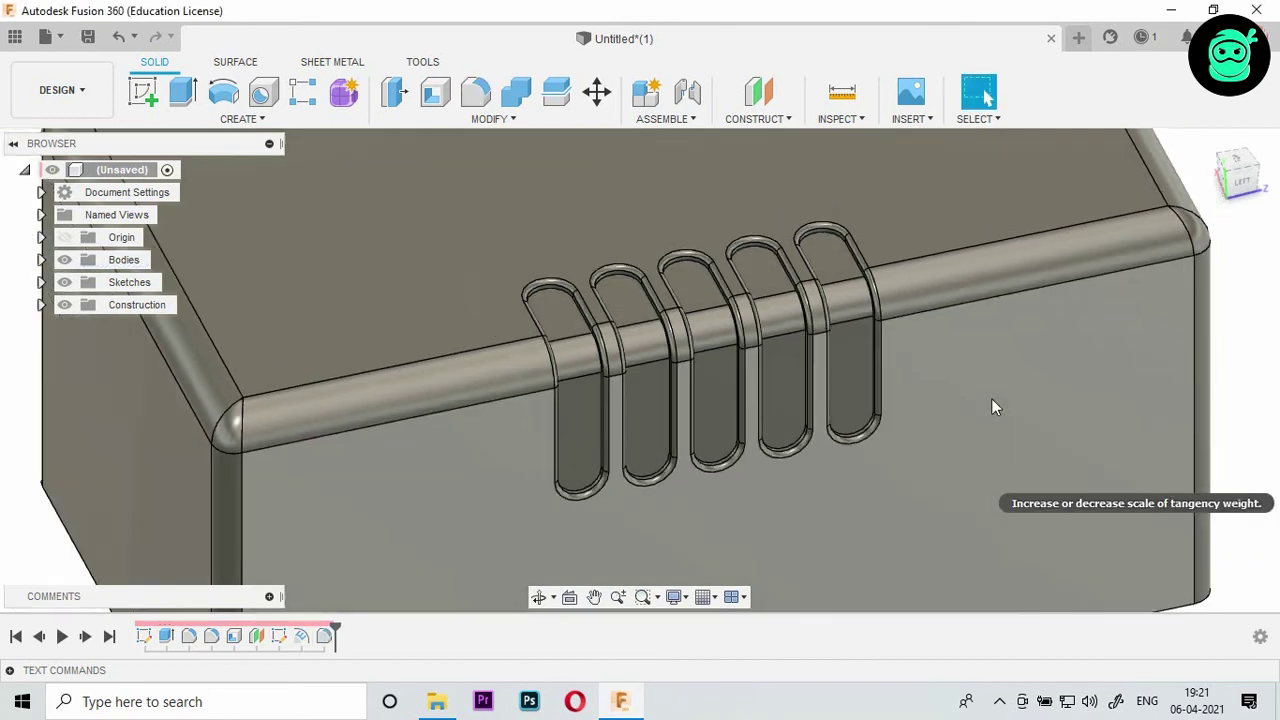
scroll(972, 399, down, 3)
scroll(972, 399, down, 2)
mouse_move(640, 366)
shift+middle_down()
mouse_move(700, 380)
mouse_move(1024, 217)
mouse_move(536, 135)
shift+middle_up()
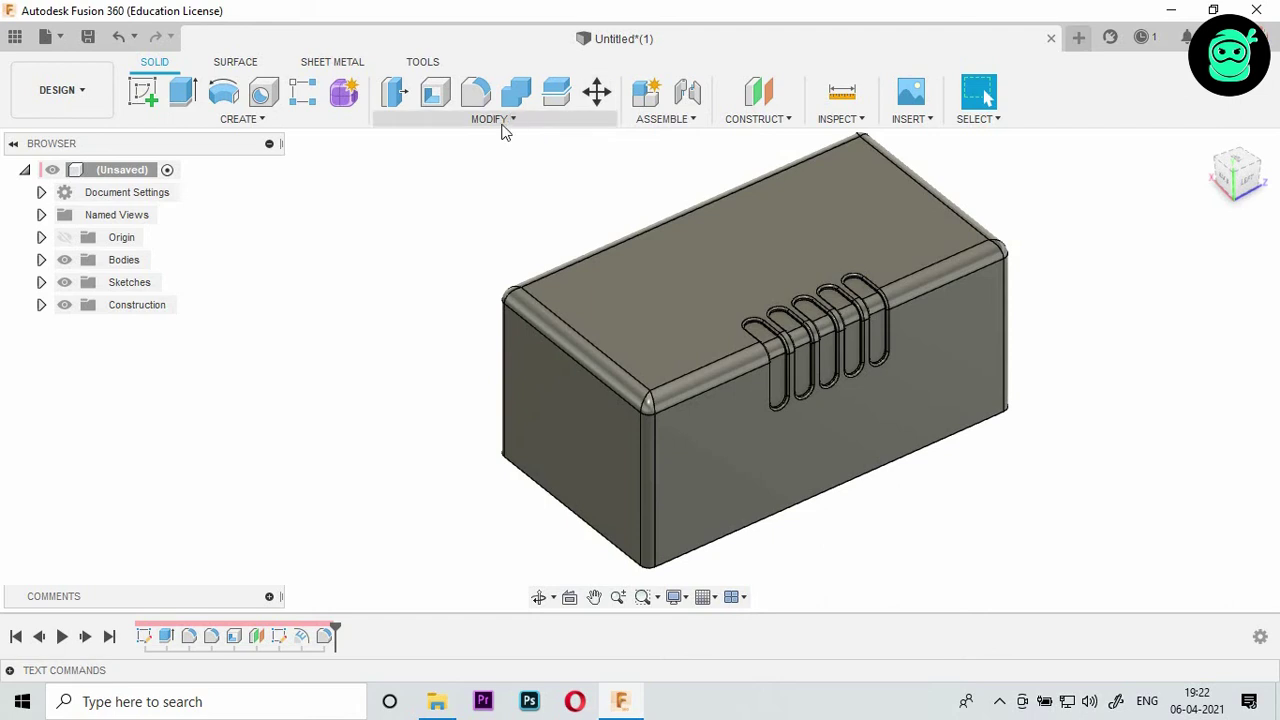
click(266, 122)
Step: Mirror the slot Emboss and Fillet features across the enclosure's mid plane to form the opposite row
click(222, 431)
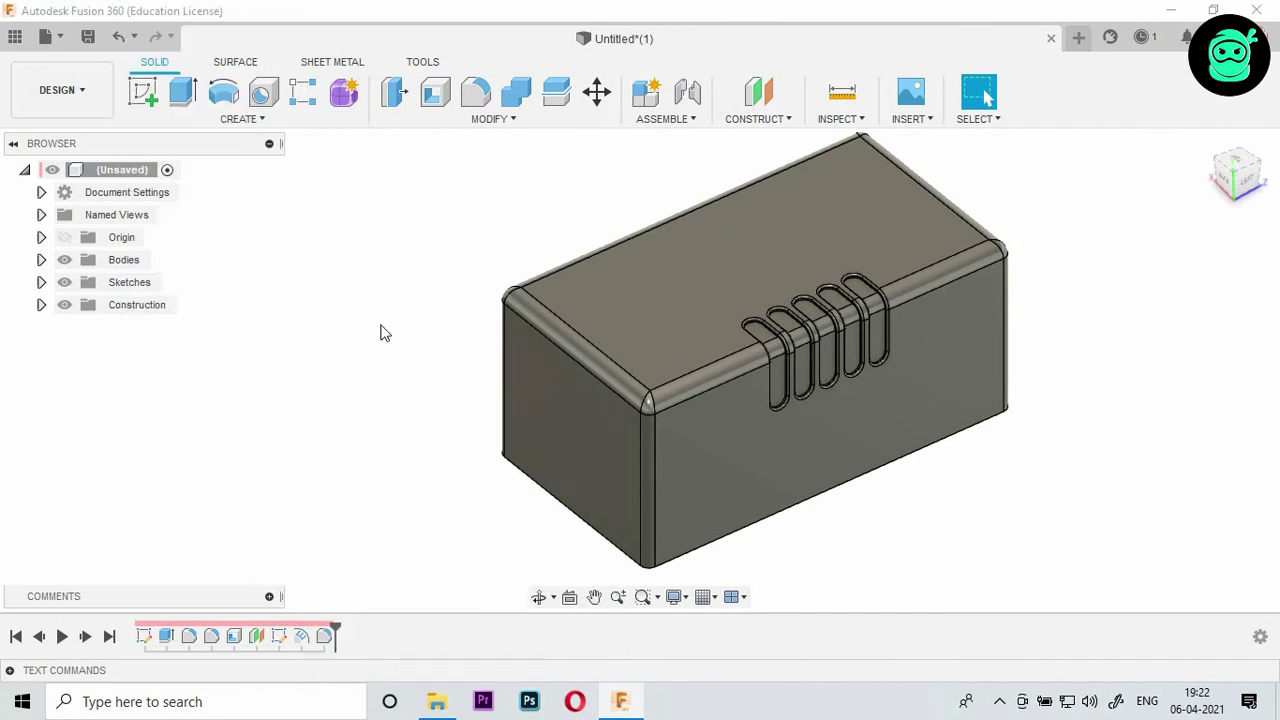
click(320, 636)
click(322, 640)
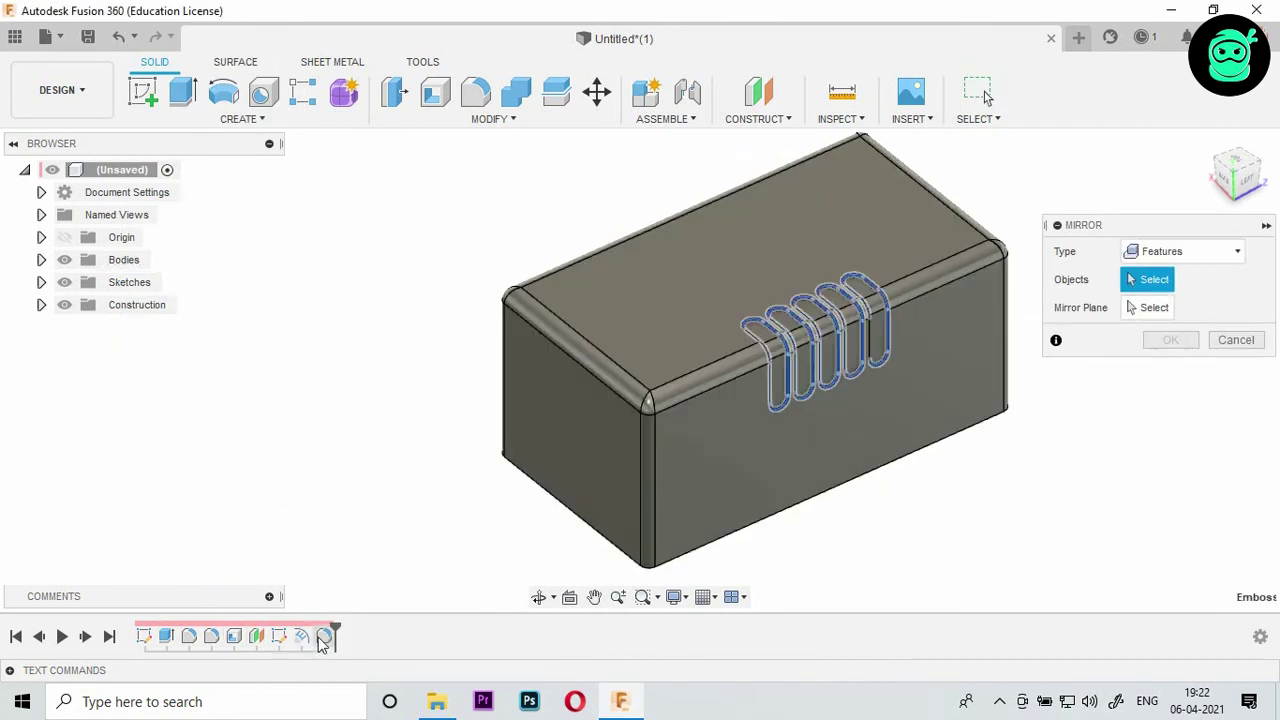
click(322, 640)
ctrl+click(300, 636)
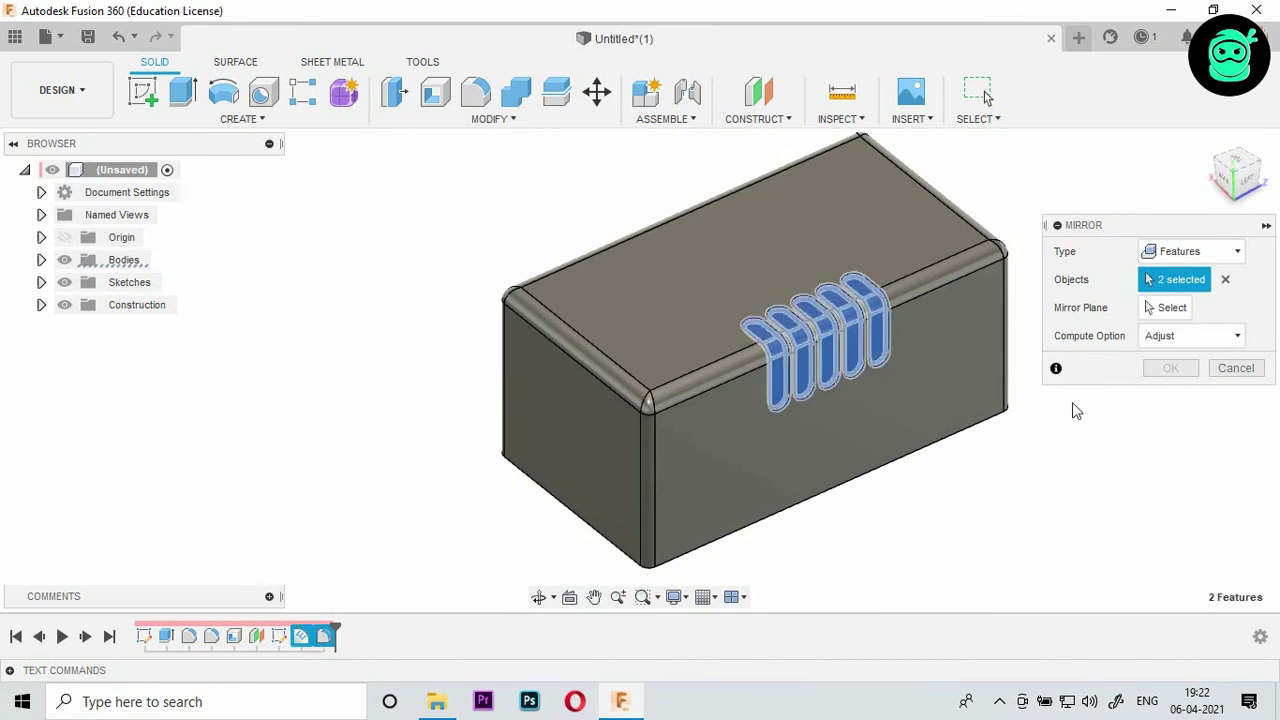
click(1166, 307)
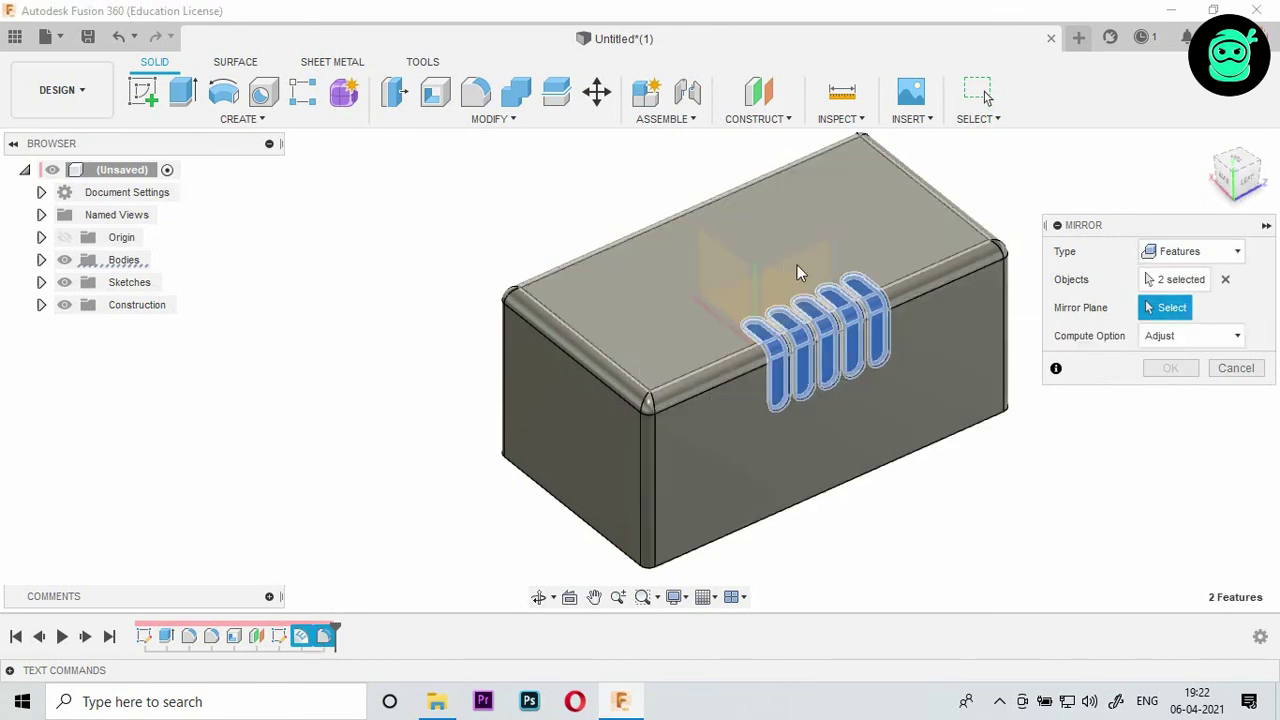
scroll(798, 272, down, 3)
click(770, 263)
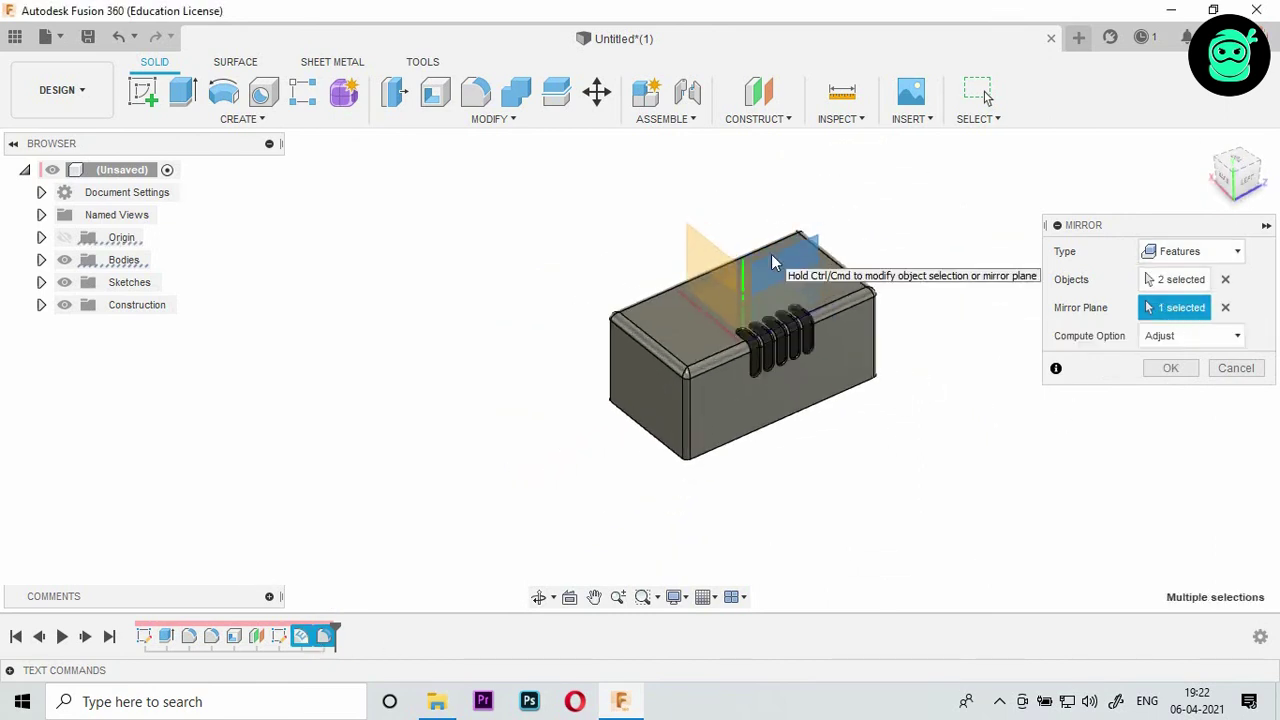
scroll(770, 263, up, 3)
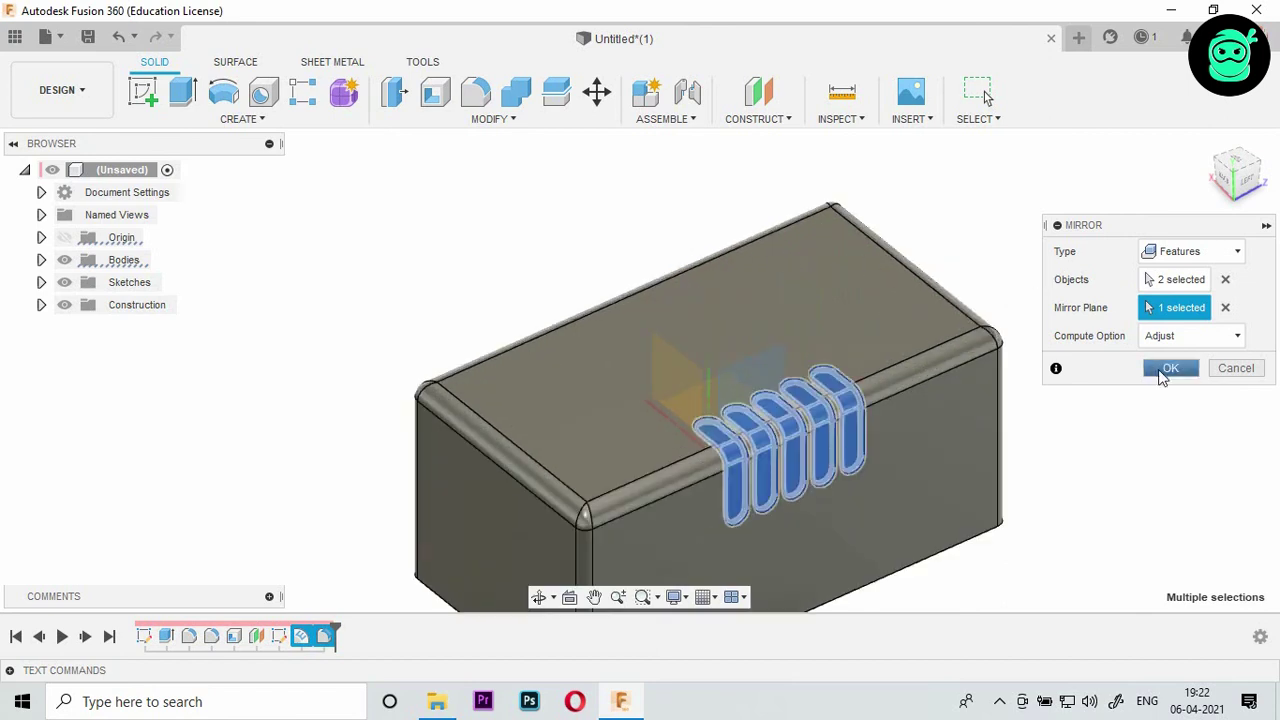
click(1165, 370)
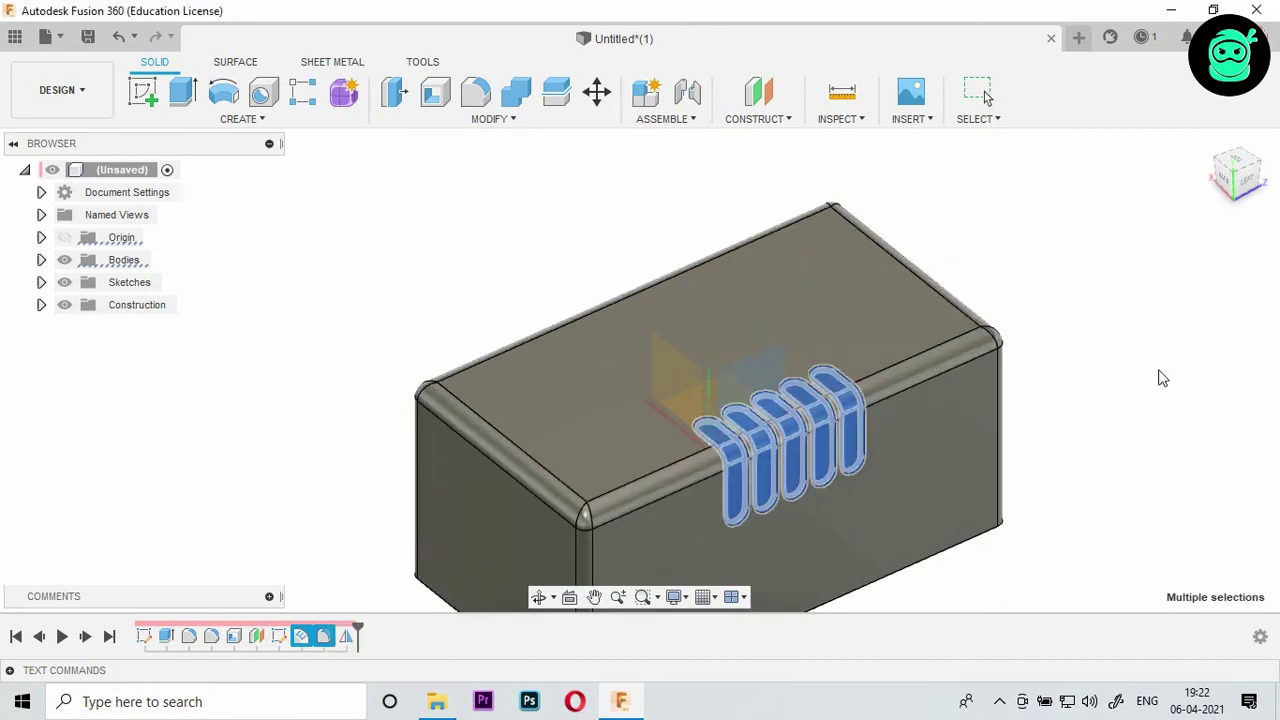
click(1161, 365)
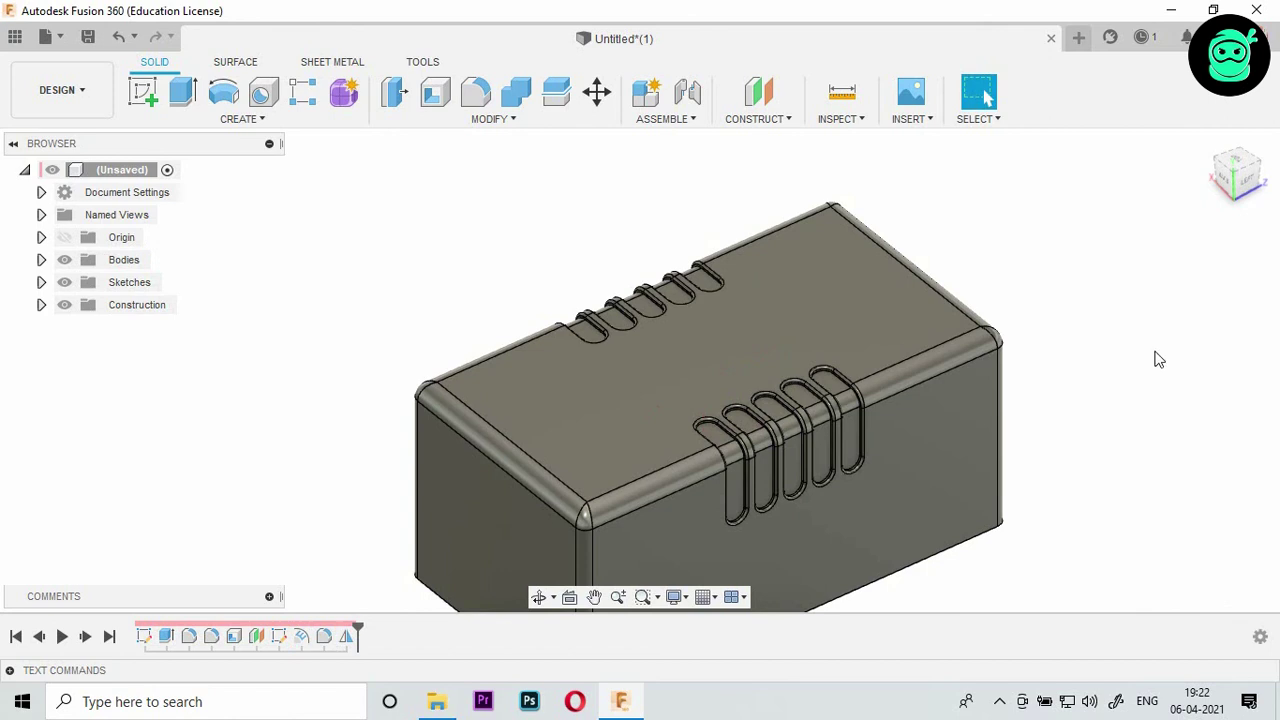
scroll(908, 282, down, 4)
shift+middle_drag(640, 370, 660, 372)
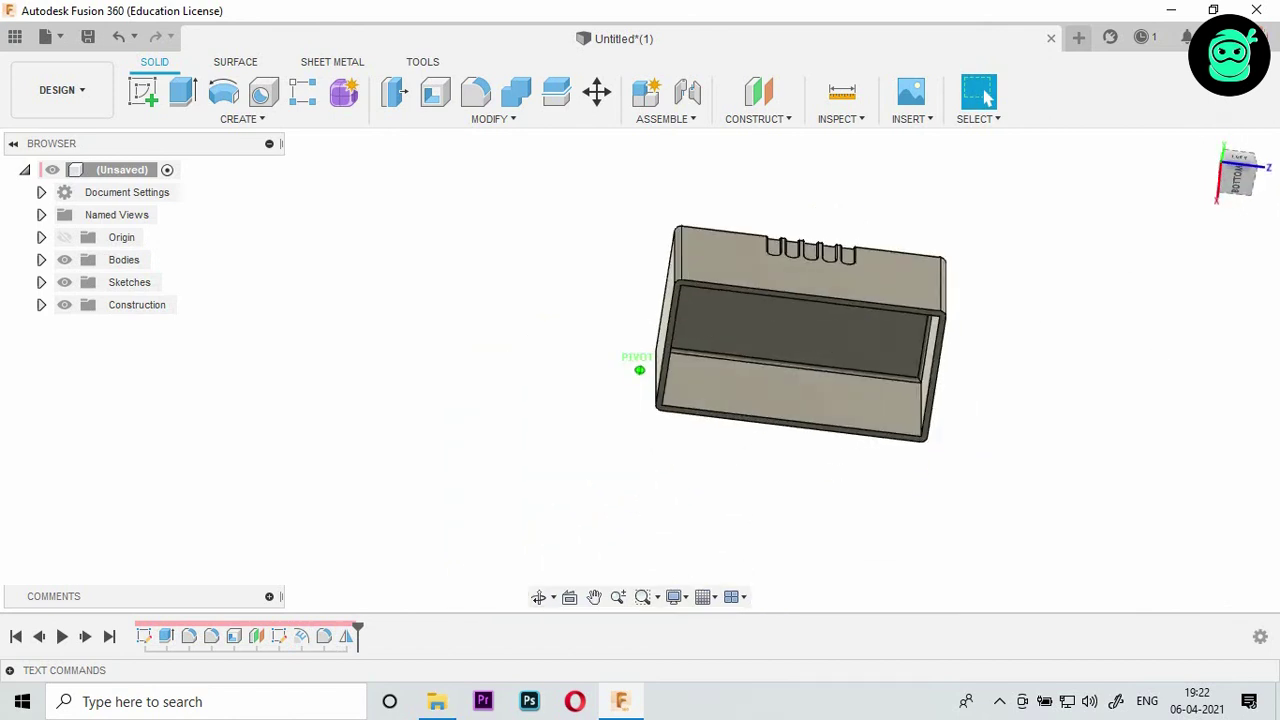
shift+middle_drag(1006, 217, 1212, 168)
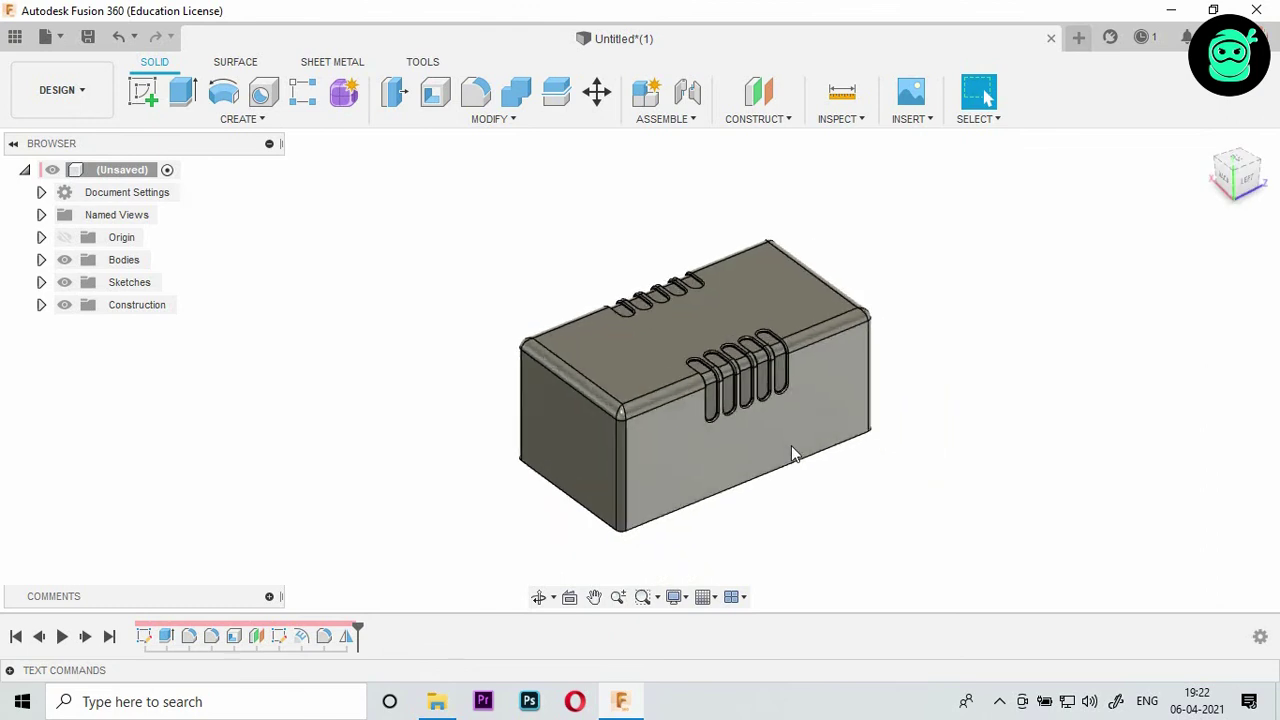
scroll(791, 445, up, 3)
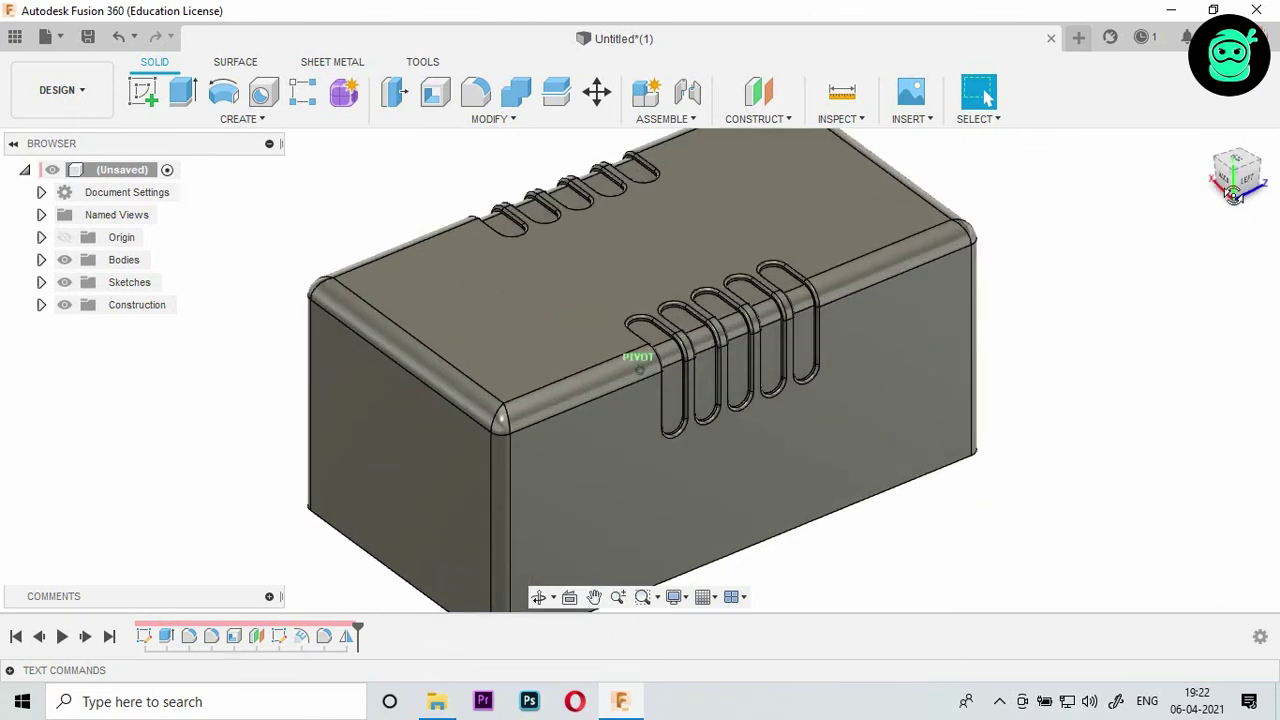
shift+middle_drag(634, 363, 650, 410)
scroll(653, 417, down, 2)
scroll(653, 417, down, 2)
scroll(611, 439, up, 3)
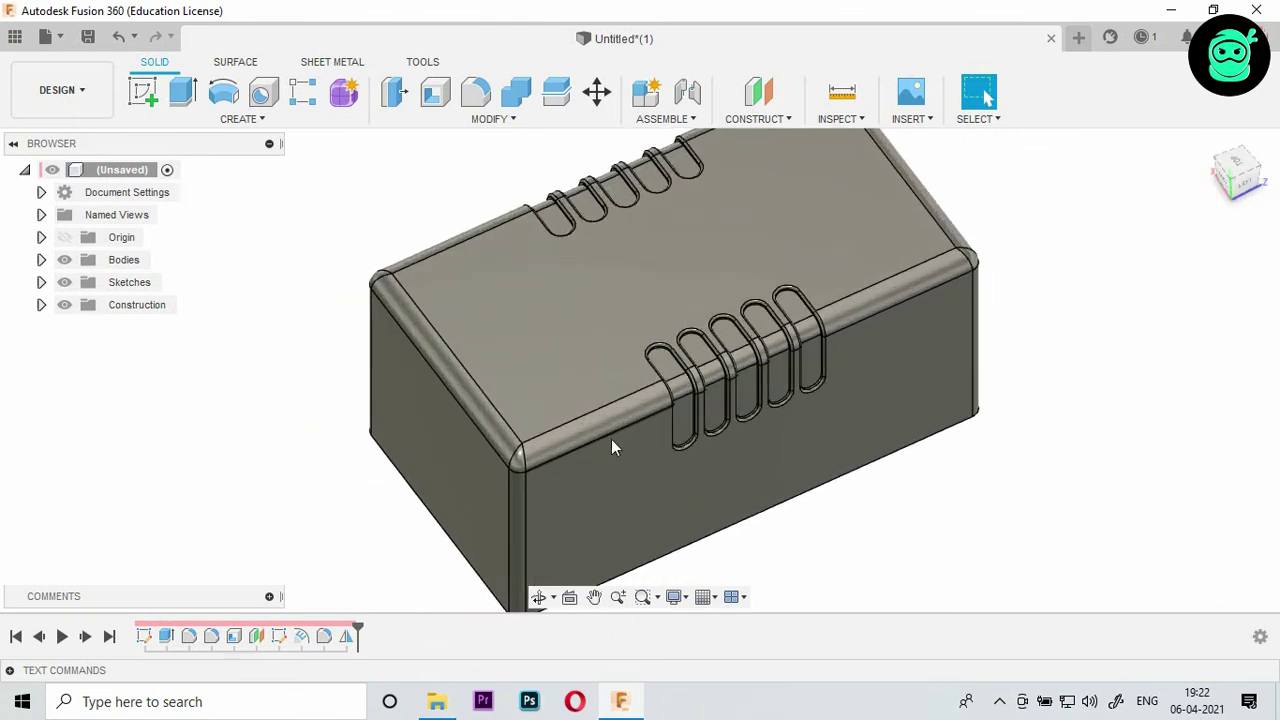
scroll(670, 365, down, 2)
scroll(672, 362, down, 2)
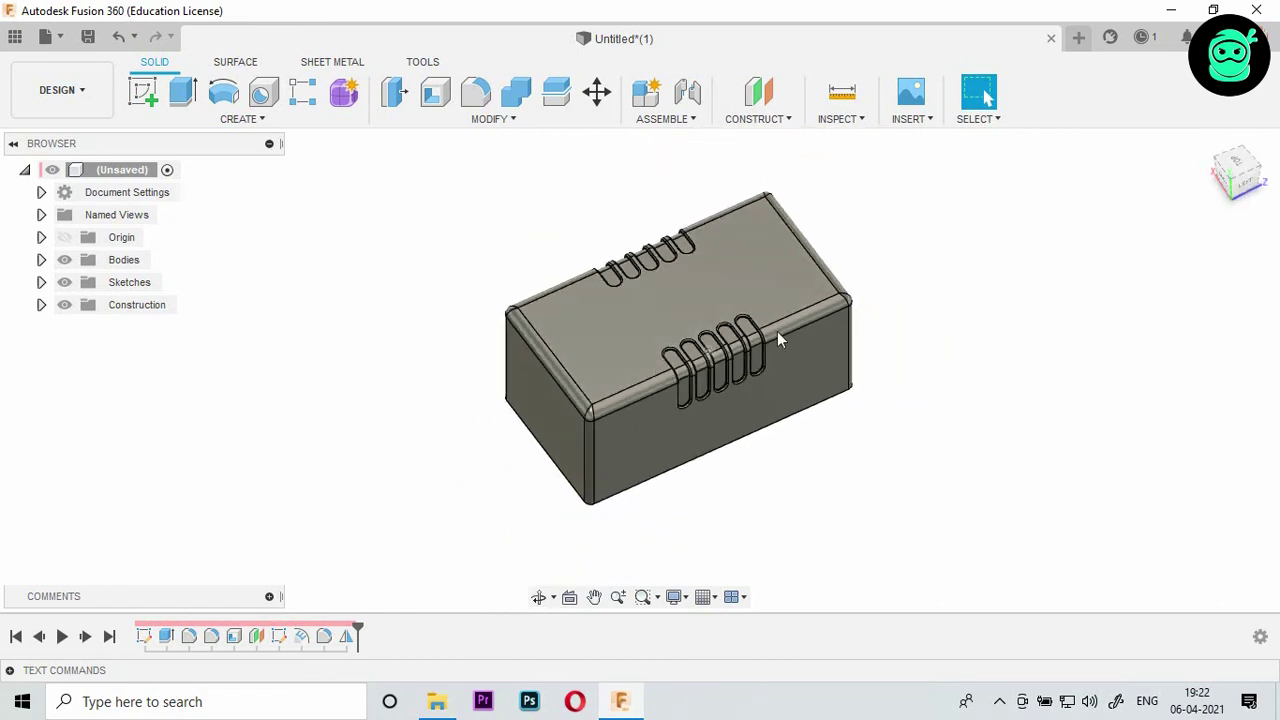
click(38, 90)
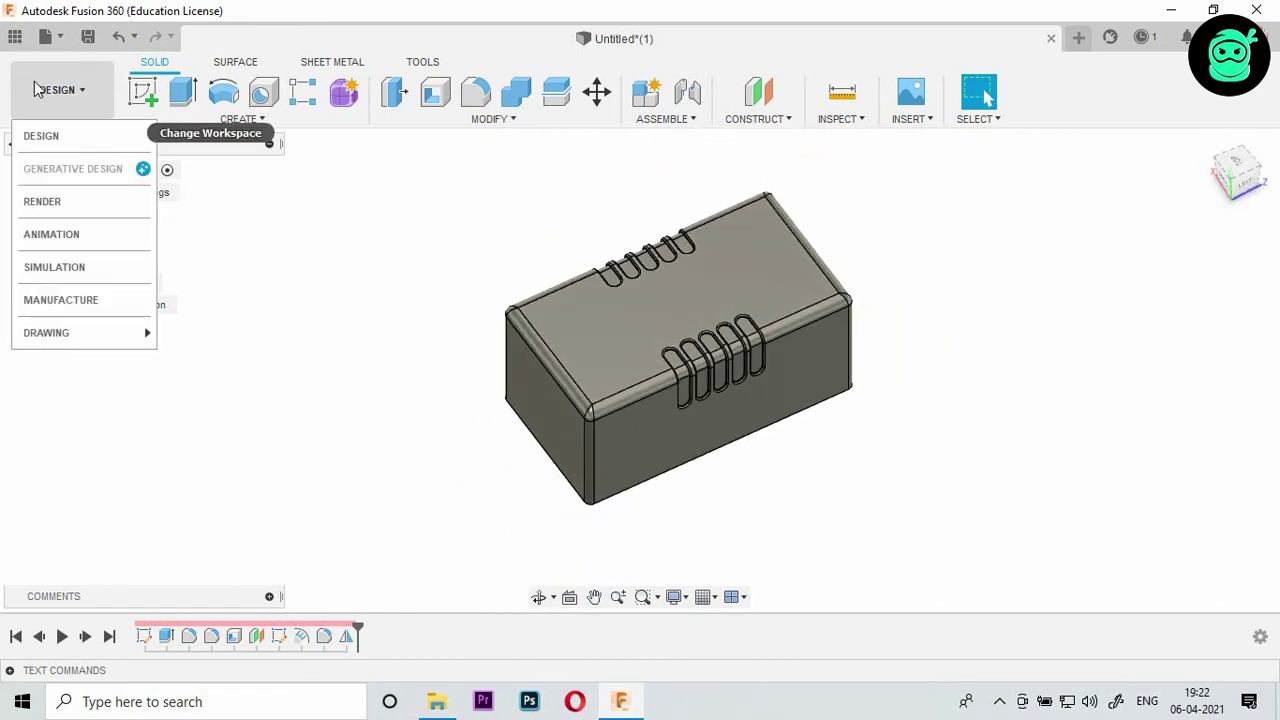
click(320, 341)
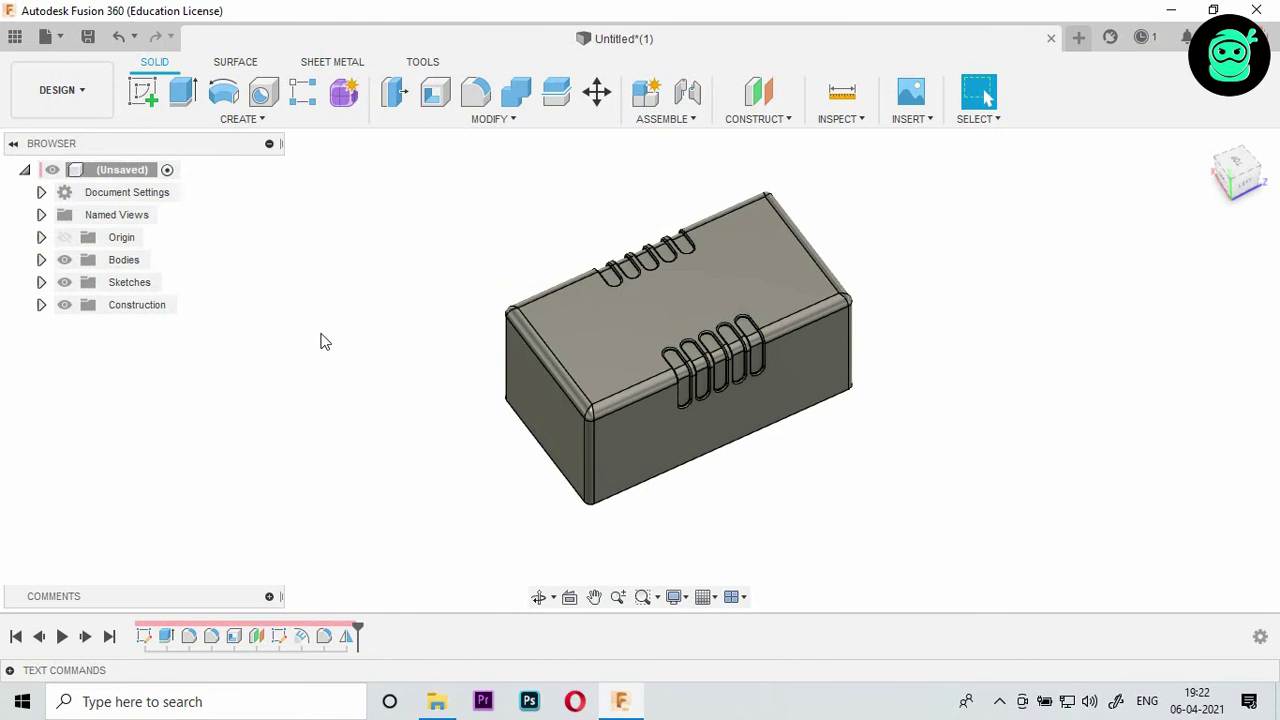